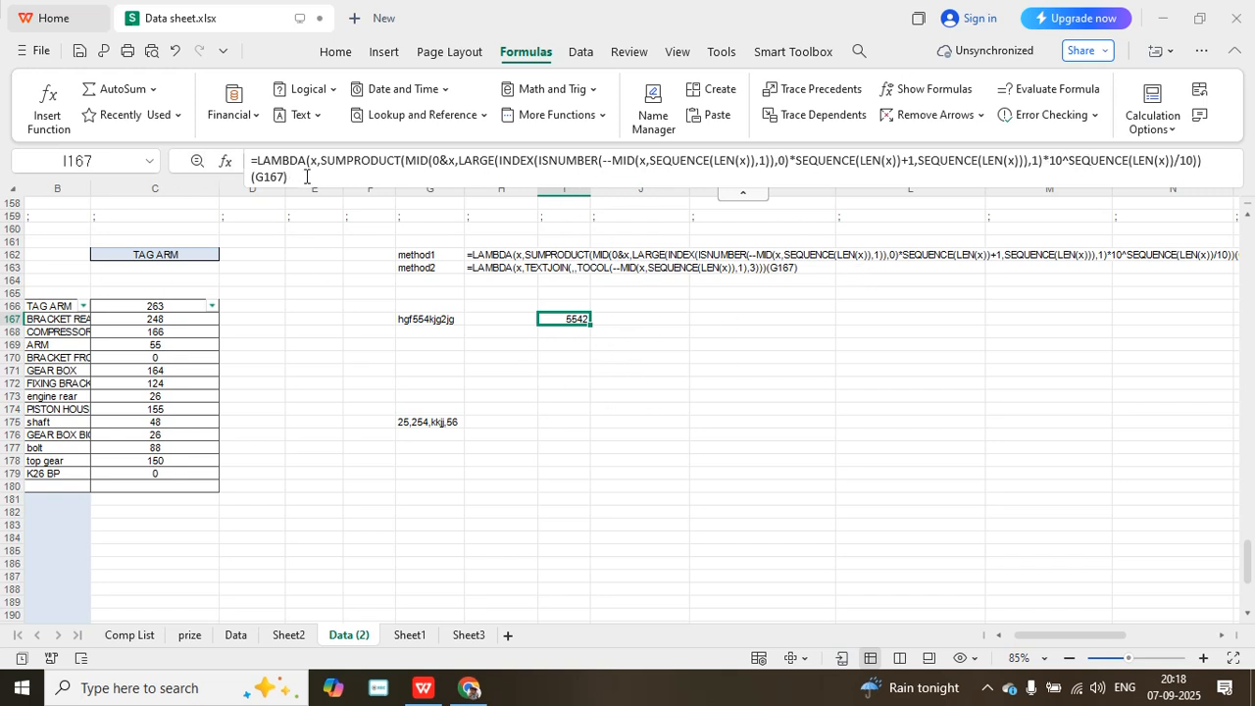
- Enter the custom function exactTOnumber in I169 with G167 as its argument
click(555, 345)
text(=)
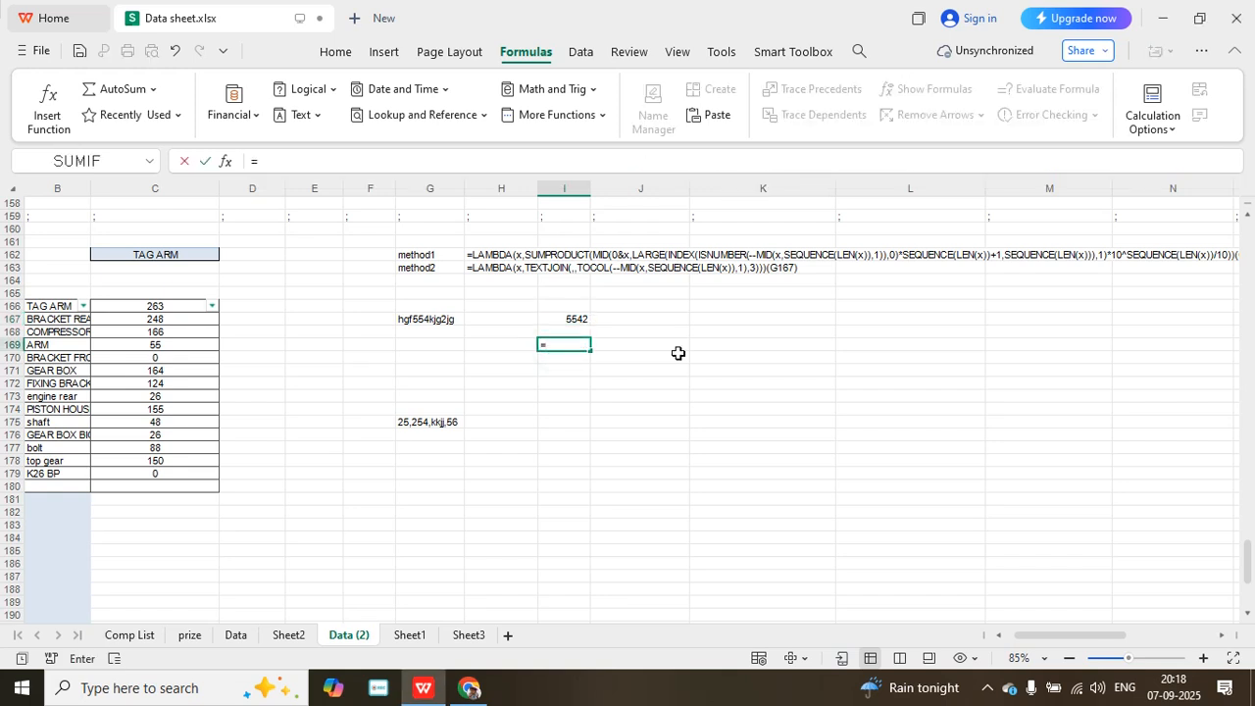
text(ex)
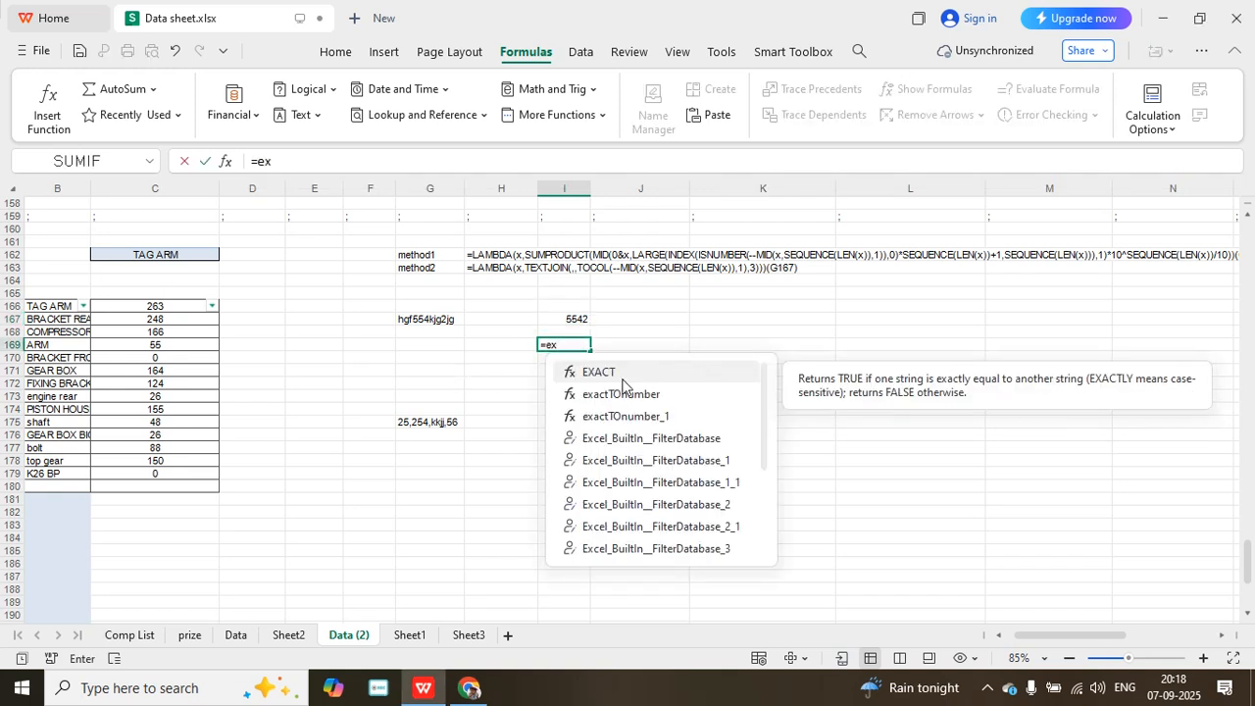
double_click(635, 394)
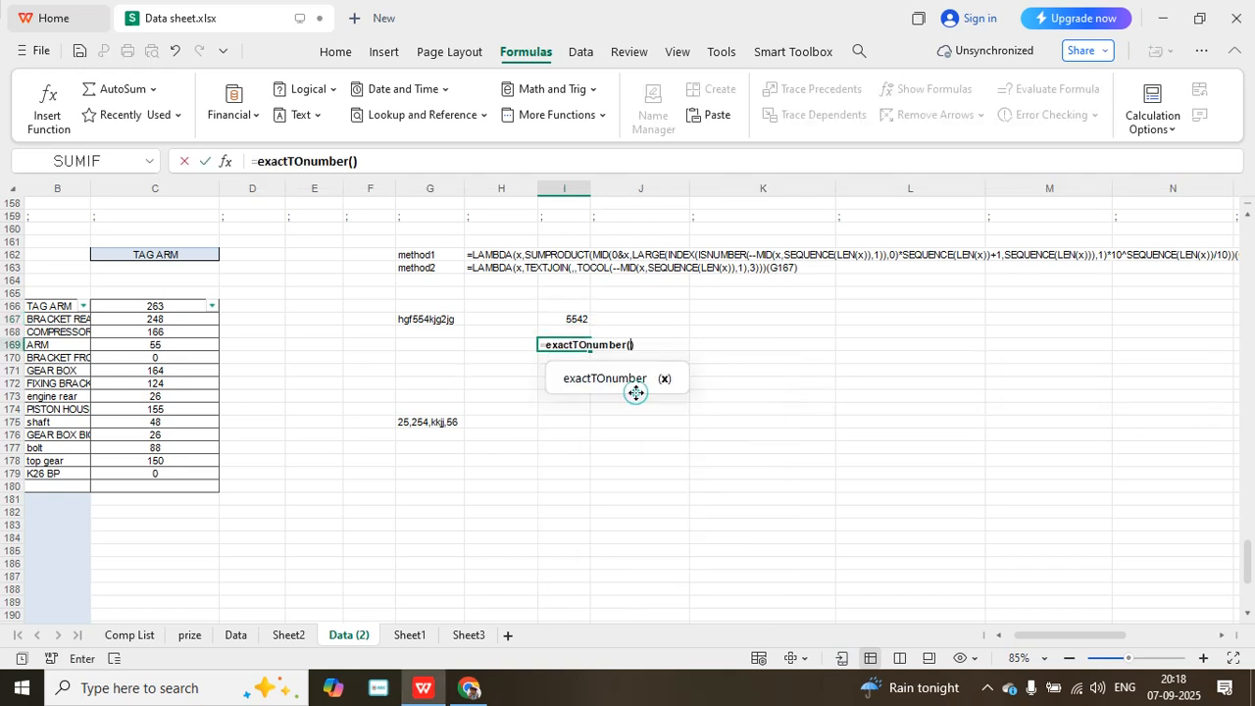
click(431, 319)
key(Return)
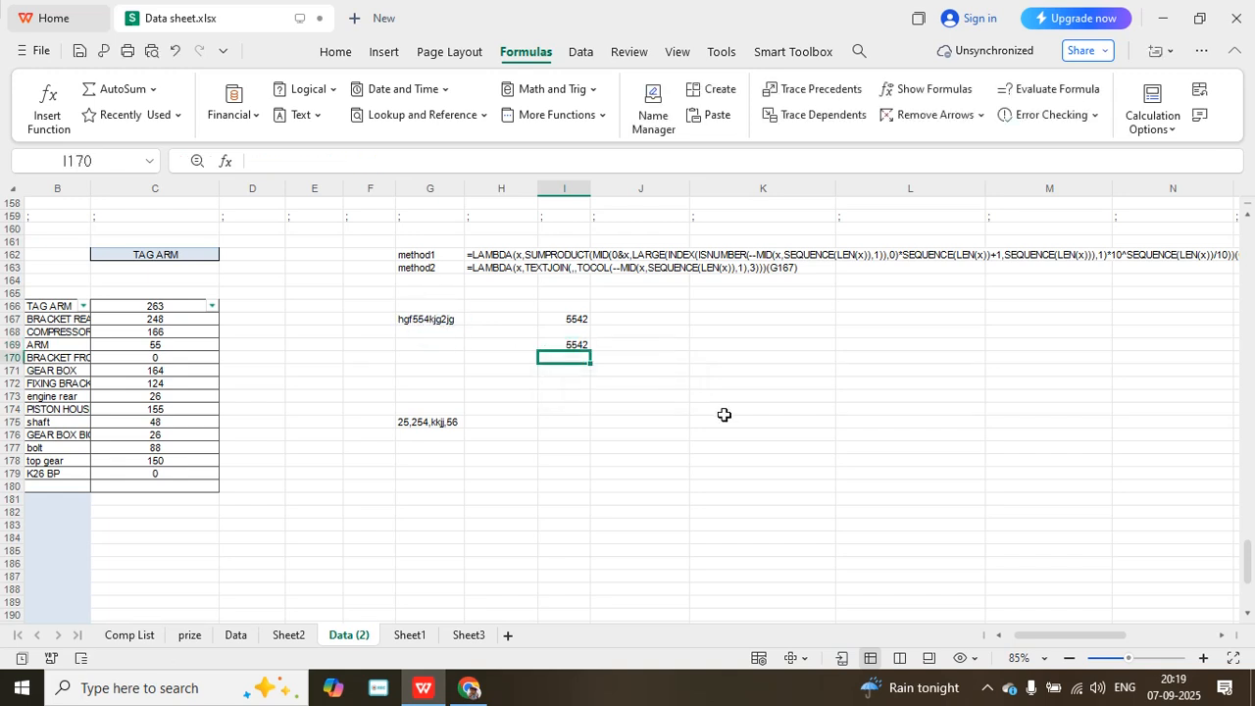
- Enter the custom function exactTOnumber_1 in I175 with G175 as its argument
click(559, 420)
text(=)
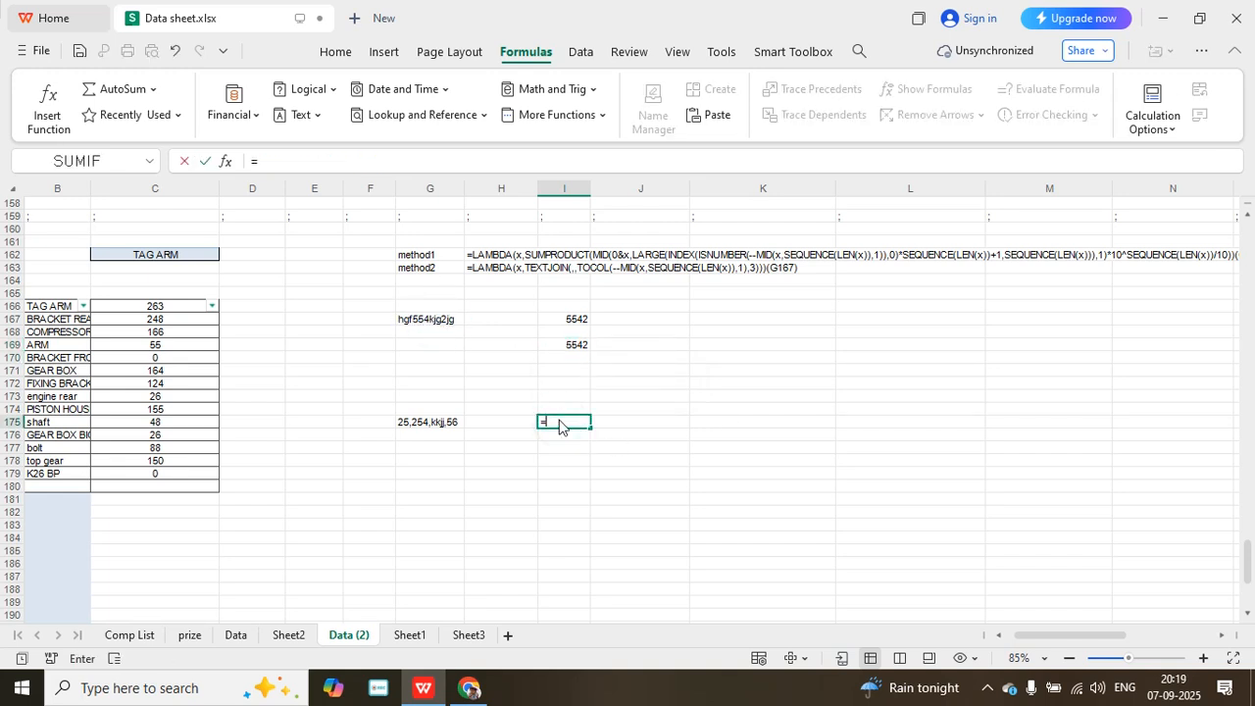
text(ex)
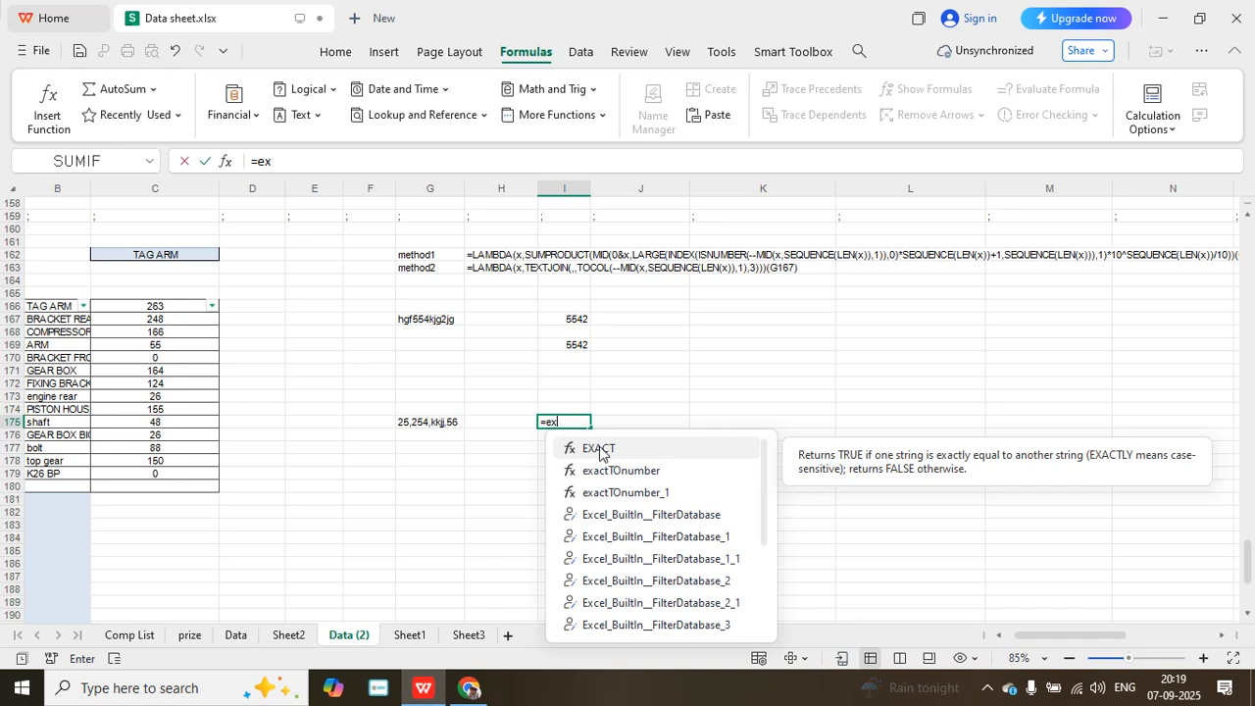
double_click(663, 492)
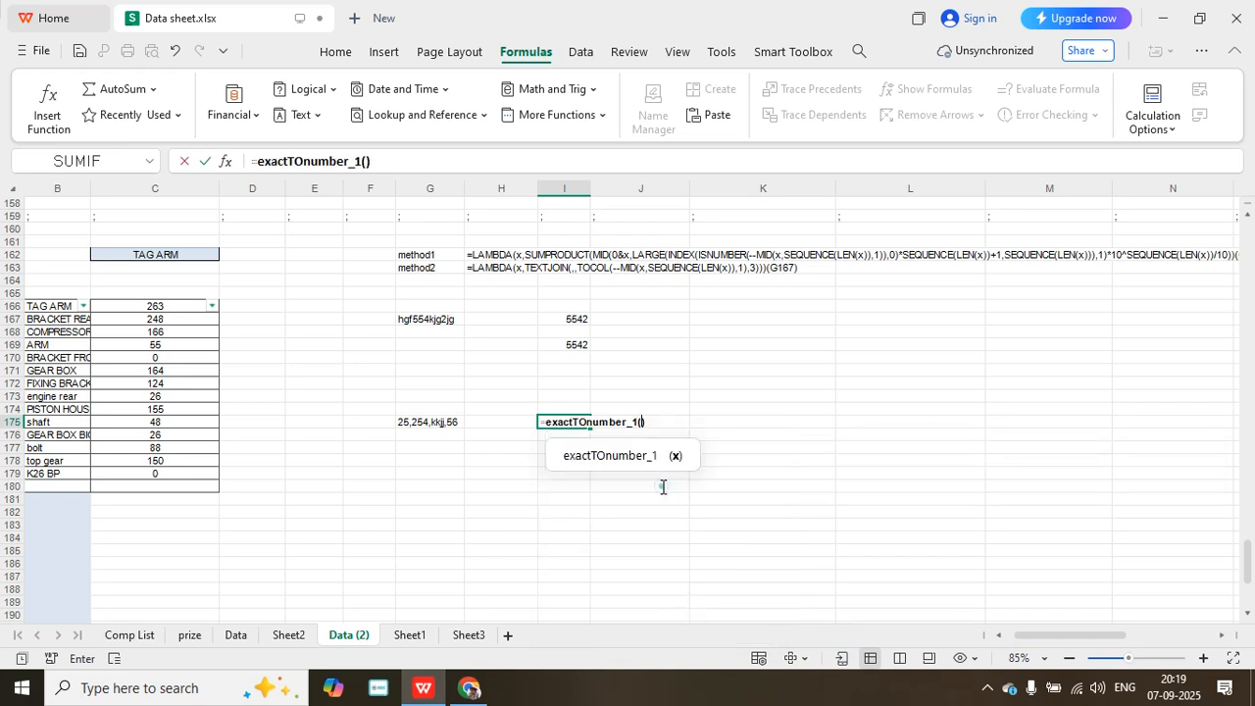
click(419, 423)
key(Return)
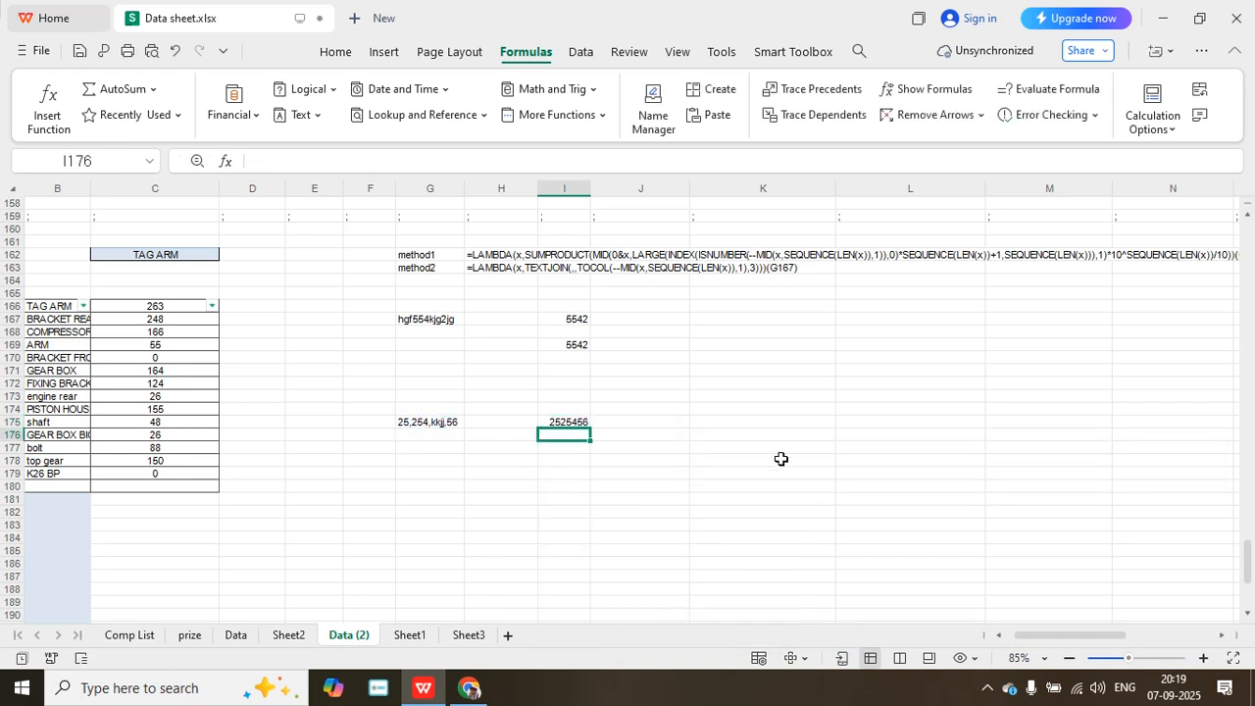
- Replace the sample text in G167 with 544gdfg554khjg
click(428, 319)
text(54)
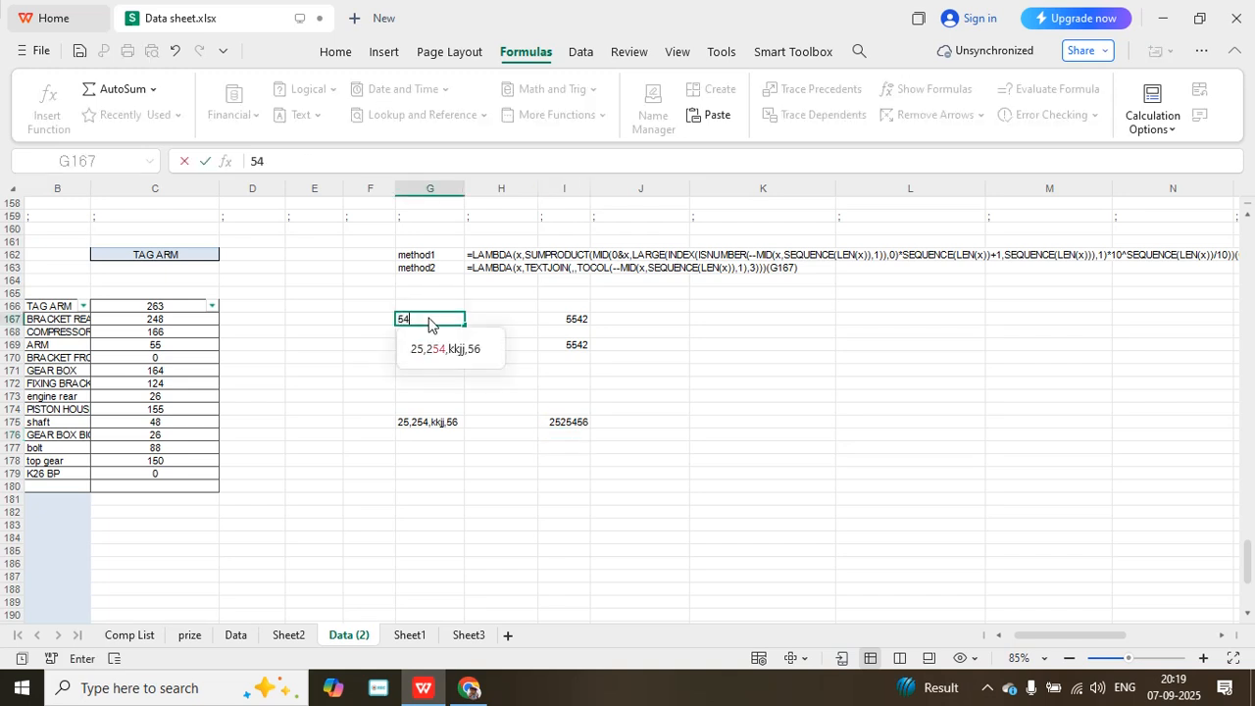
text(4gdfg)
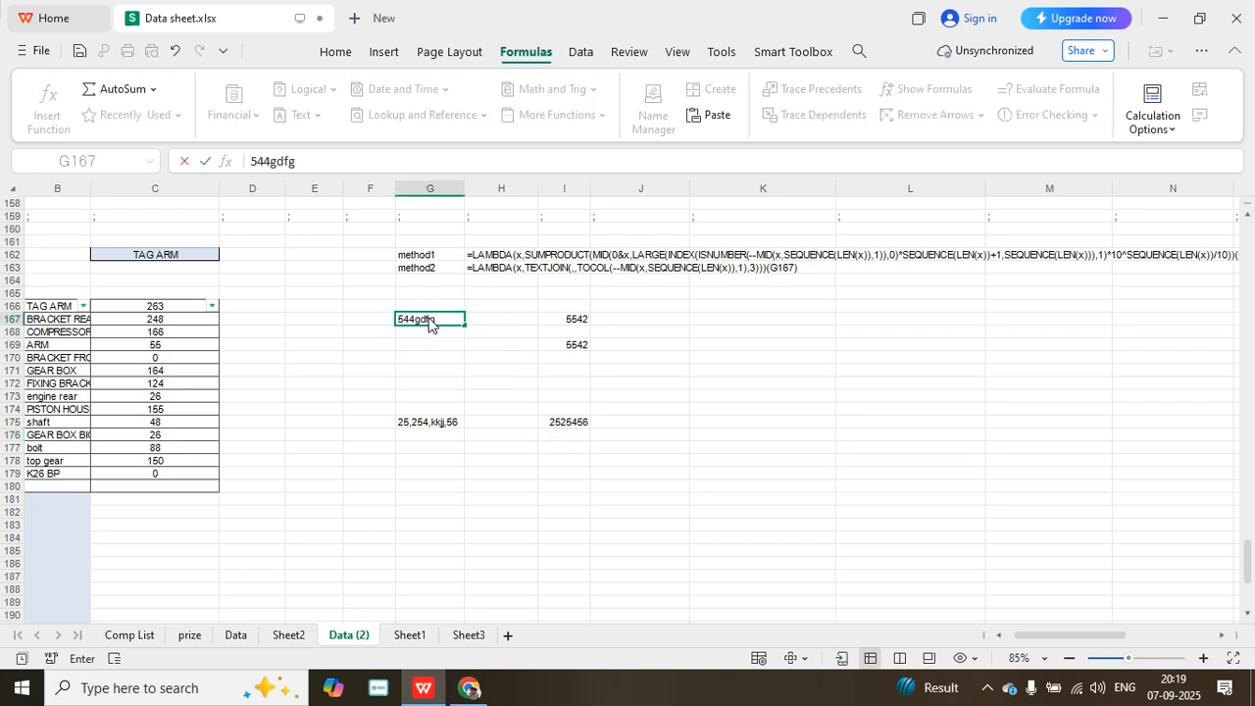
text(554khjg)
key(Return)
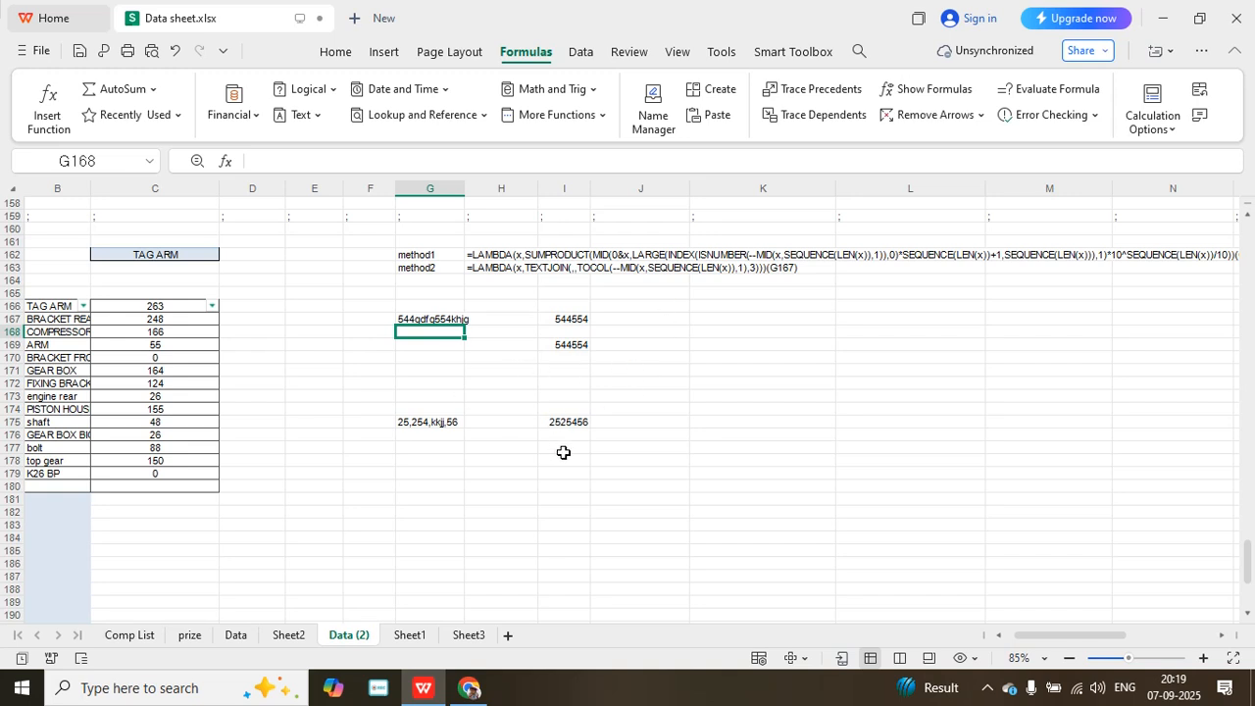
- Clear the contents of I167:I180
click(566, 320)
drag(565, 322, 579, 485)
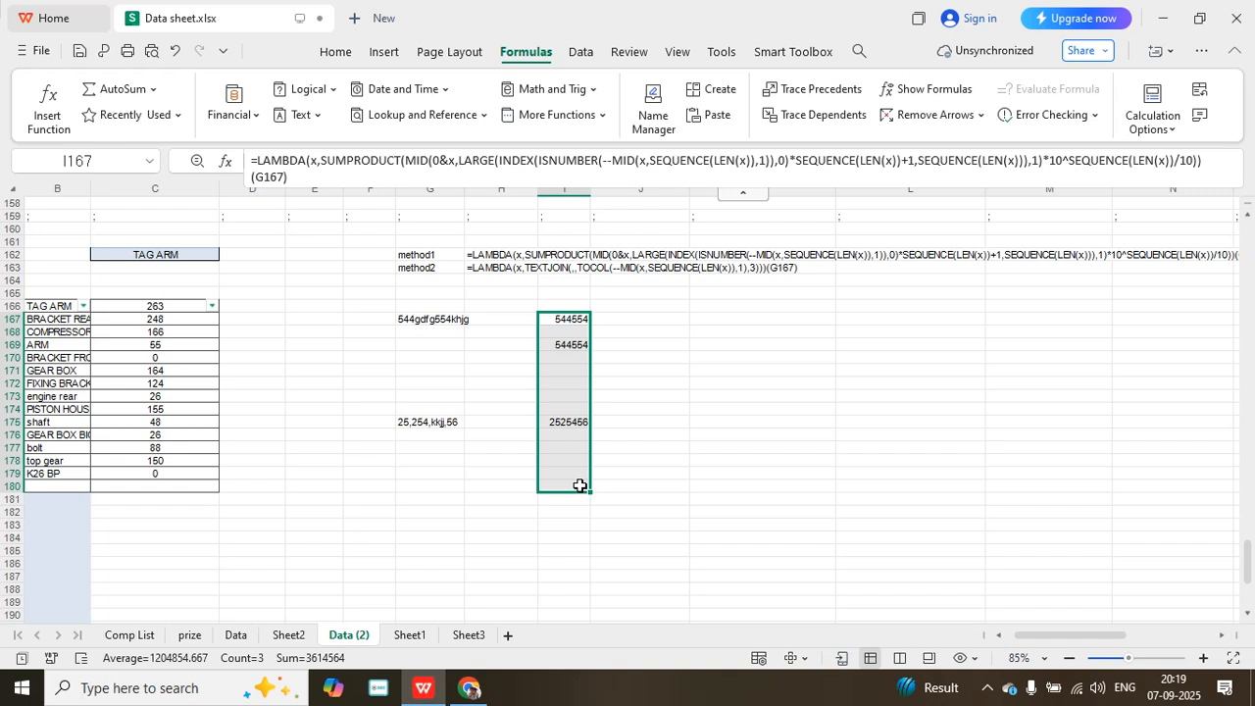
key(Delete)
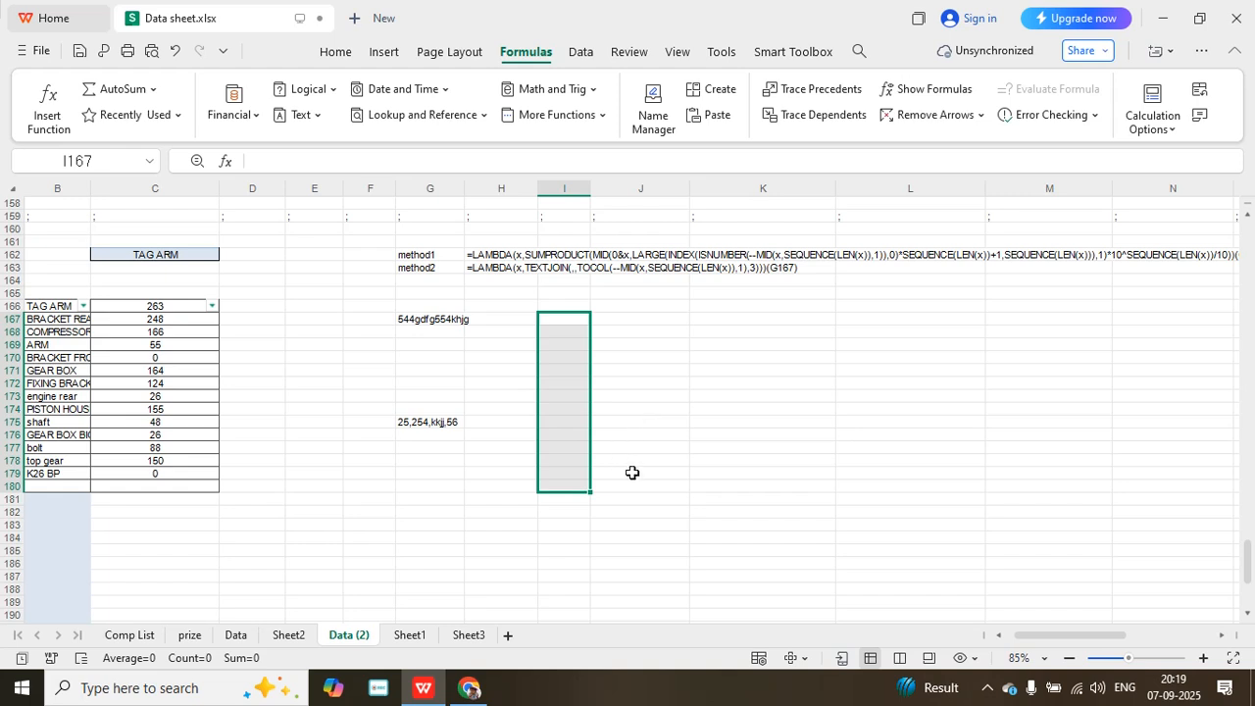
- Begin an INDEX formula in J171 whose array is a MID function reading the text in G167
click(629, 371)
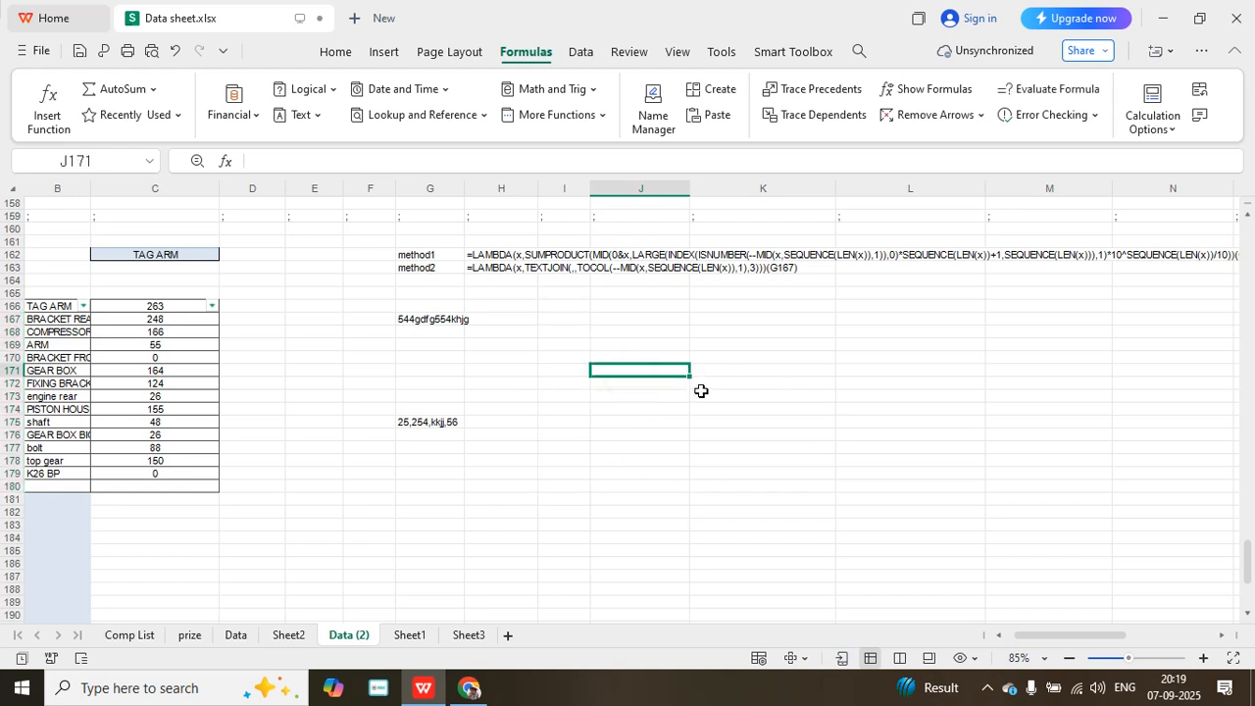
text(=)
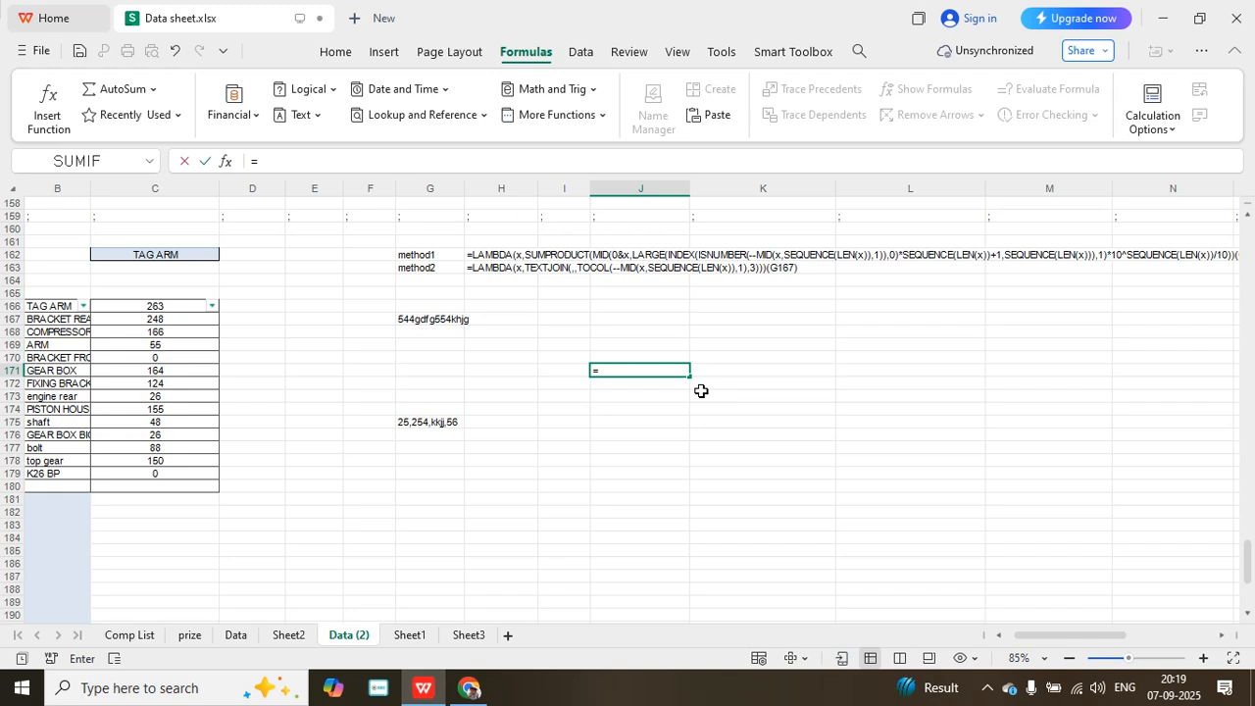
text(ind)
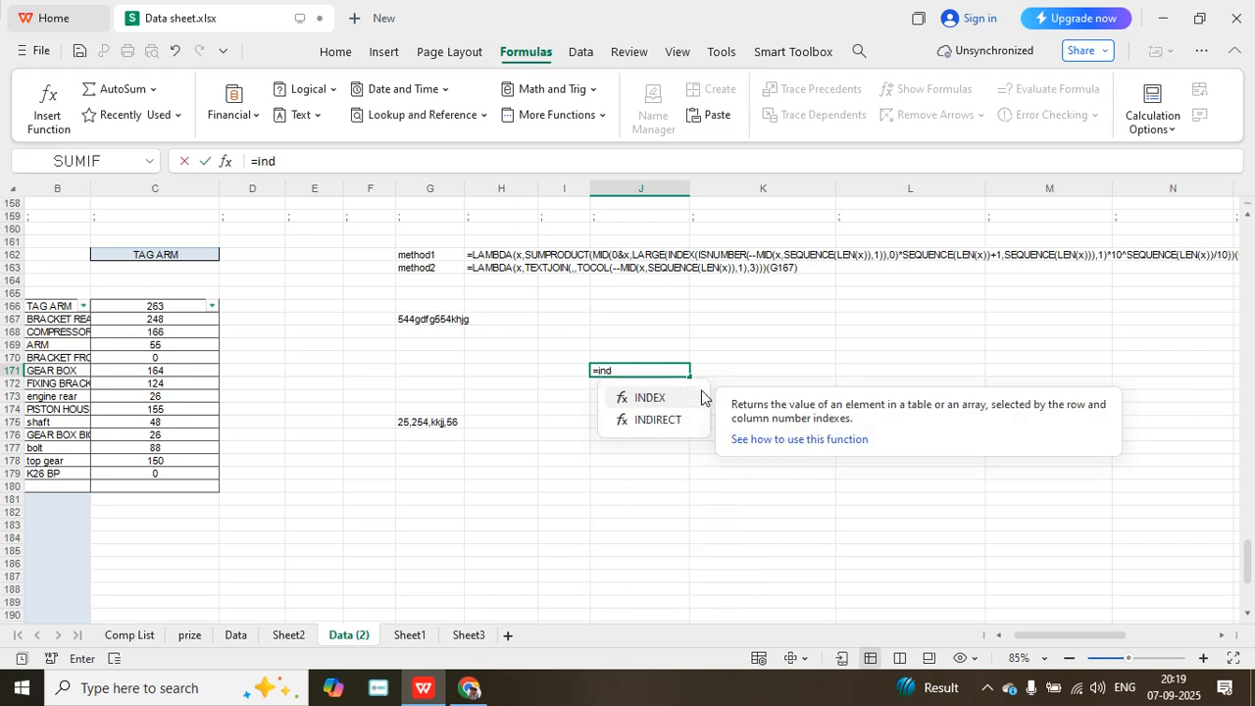
double_click(677, 398)
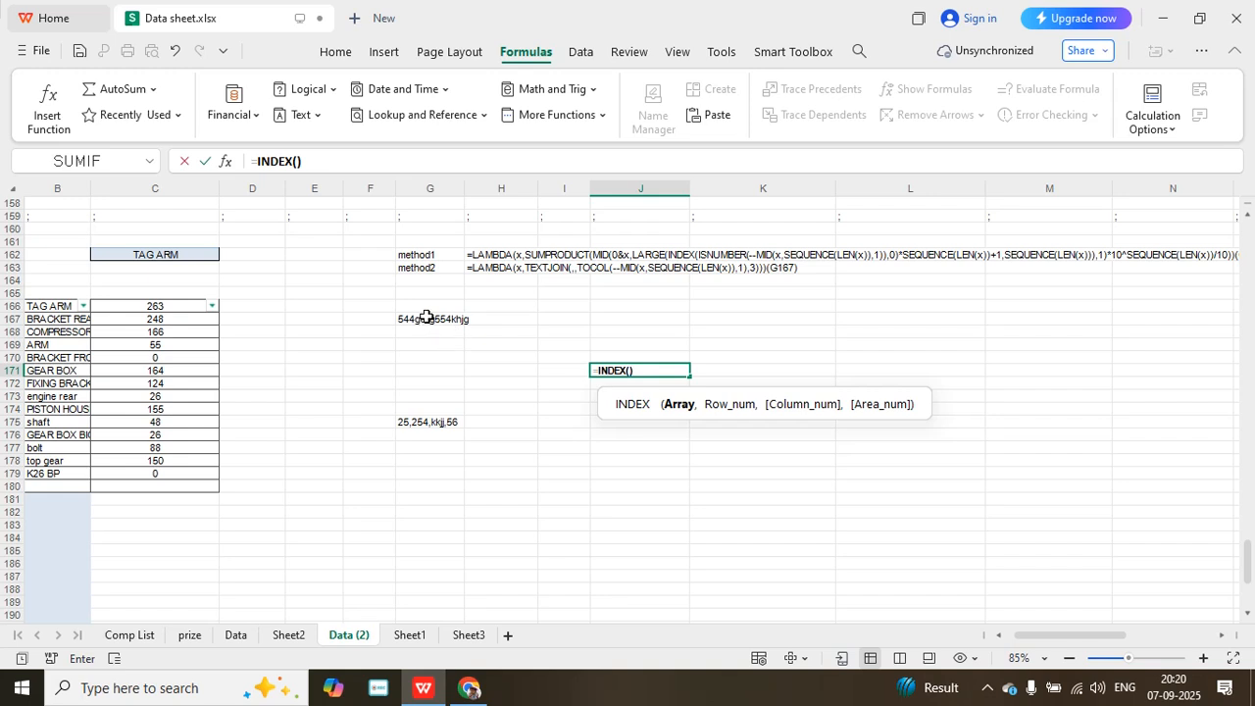
text(mid)
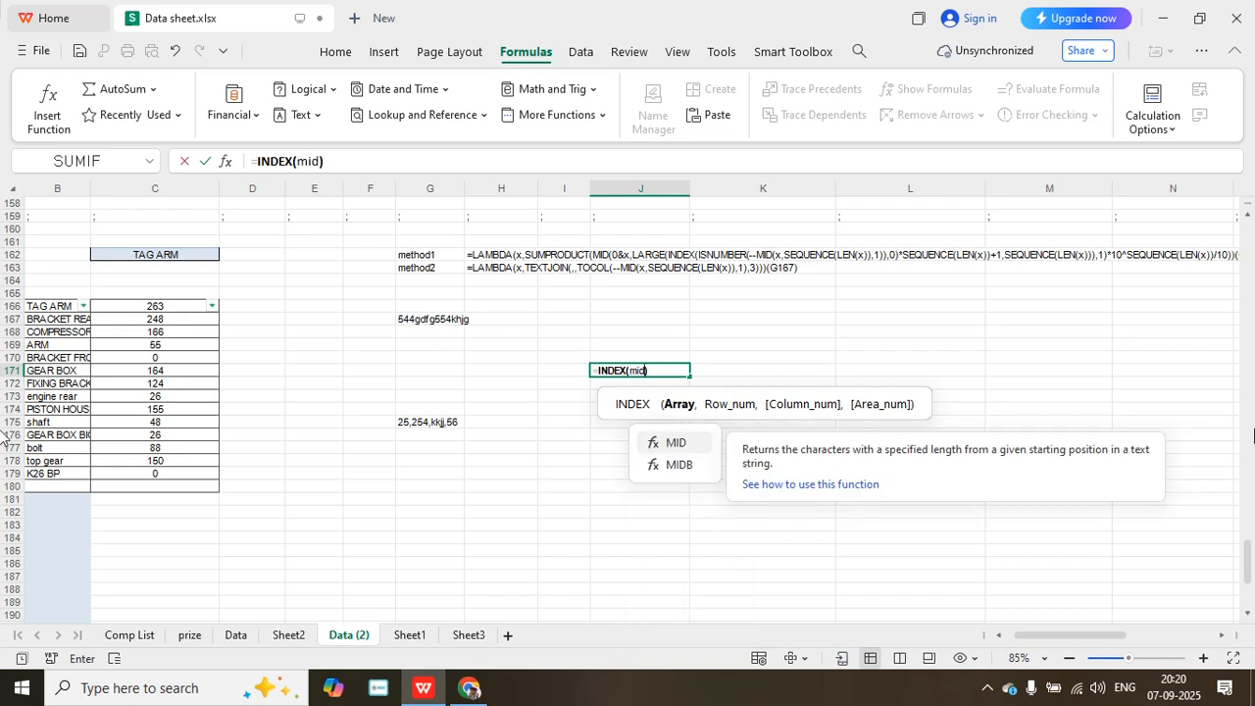
text(()
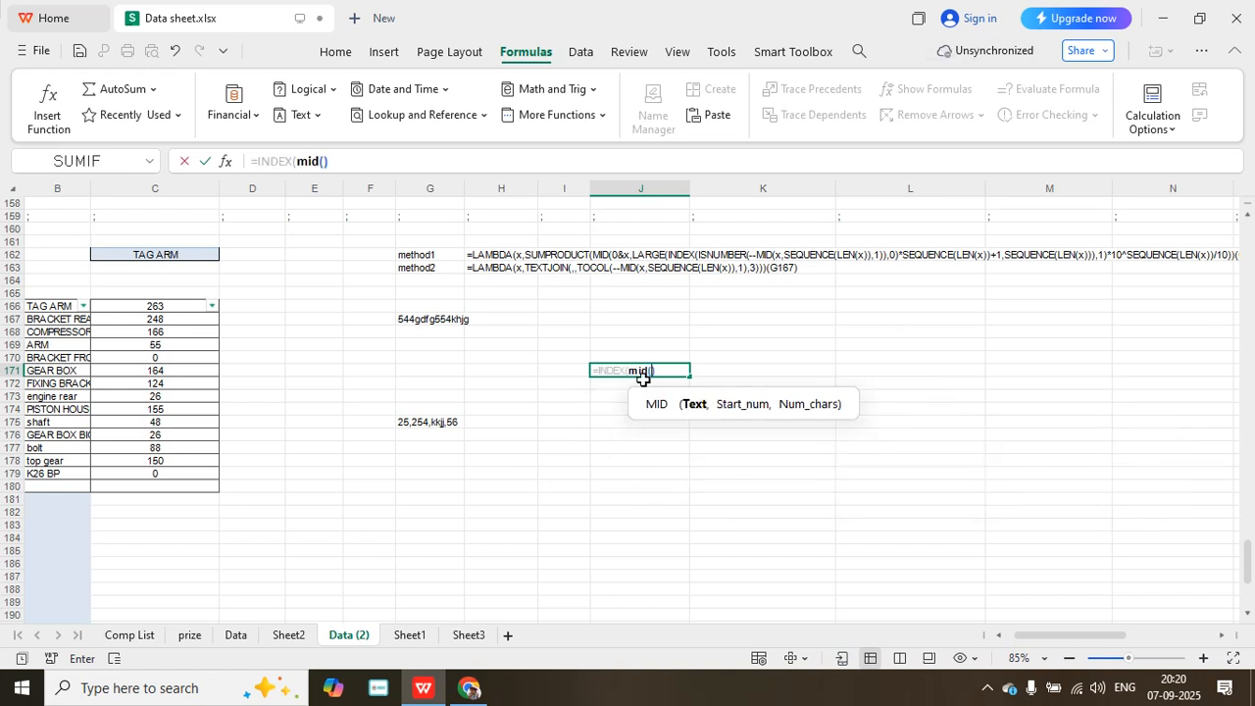
click(446, 320)
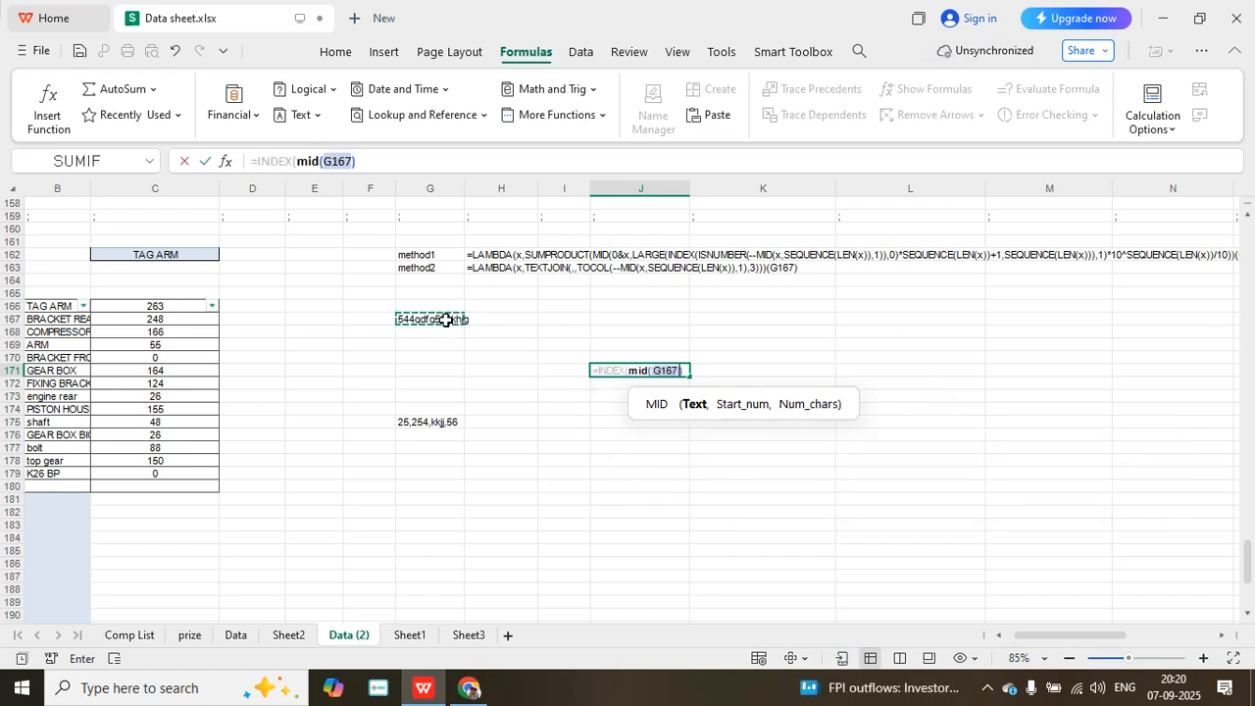
- Supply SEQUENCE(LEN(G167)) as the start position of the MID function in J171
text(,)
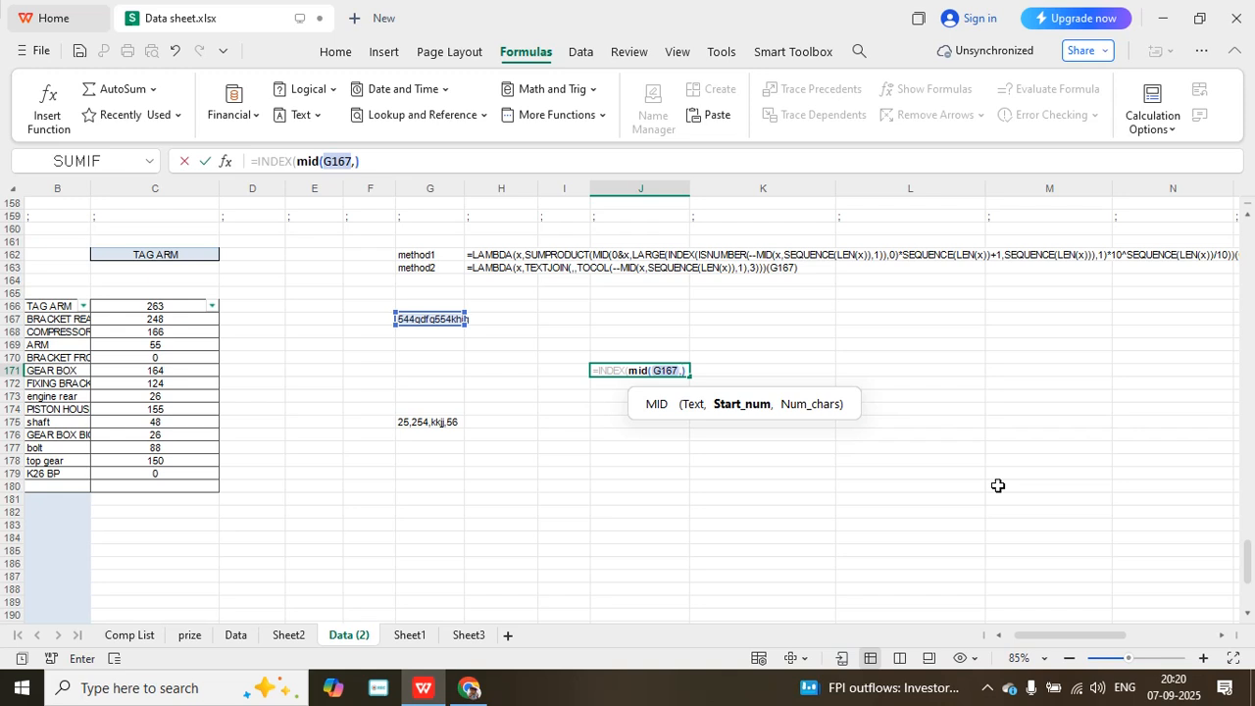
text(se)
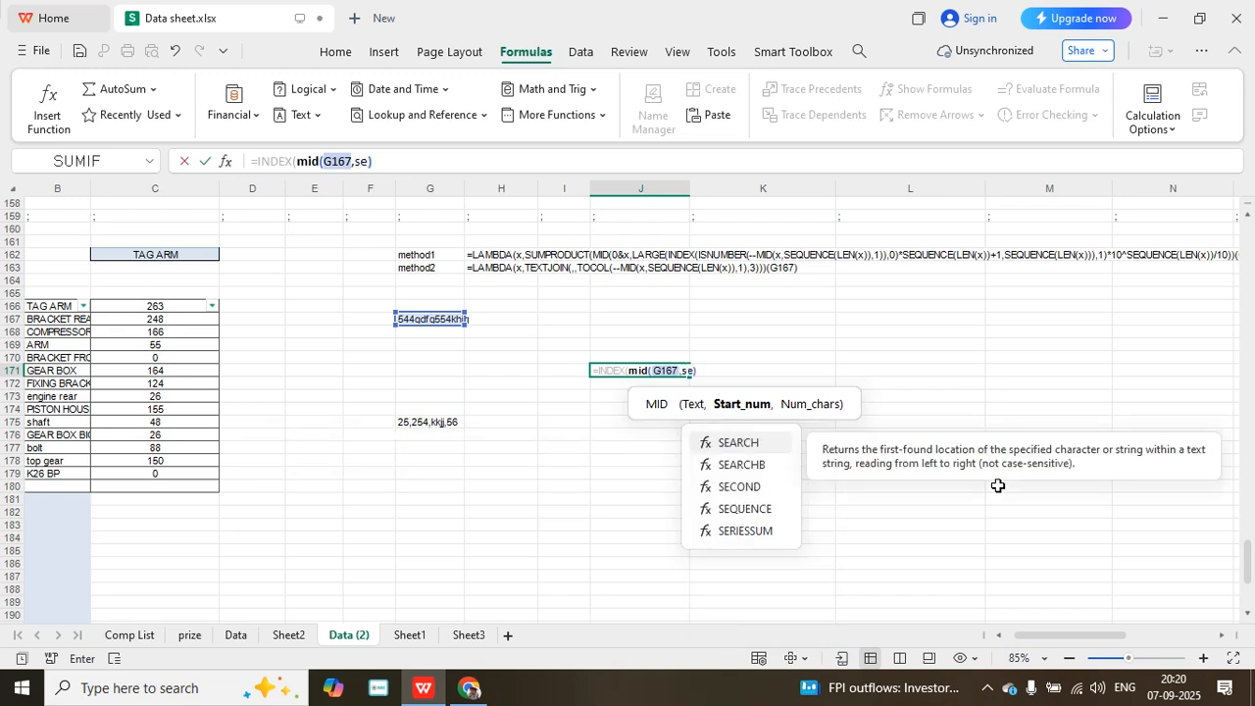
double_click(755, 509)
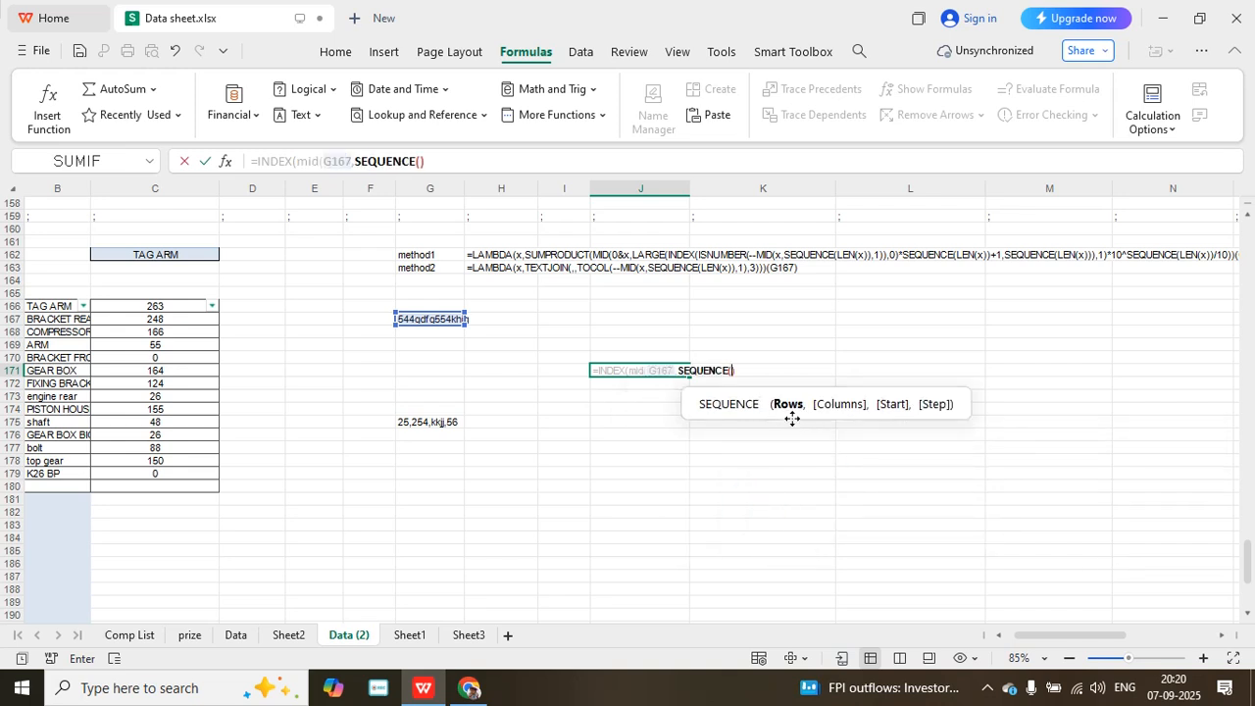
text(len)
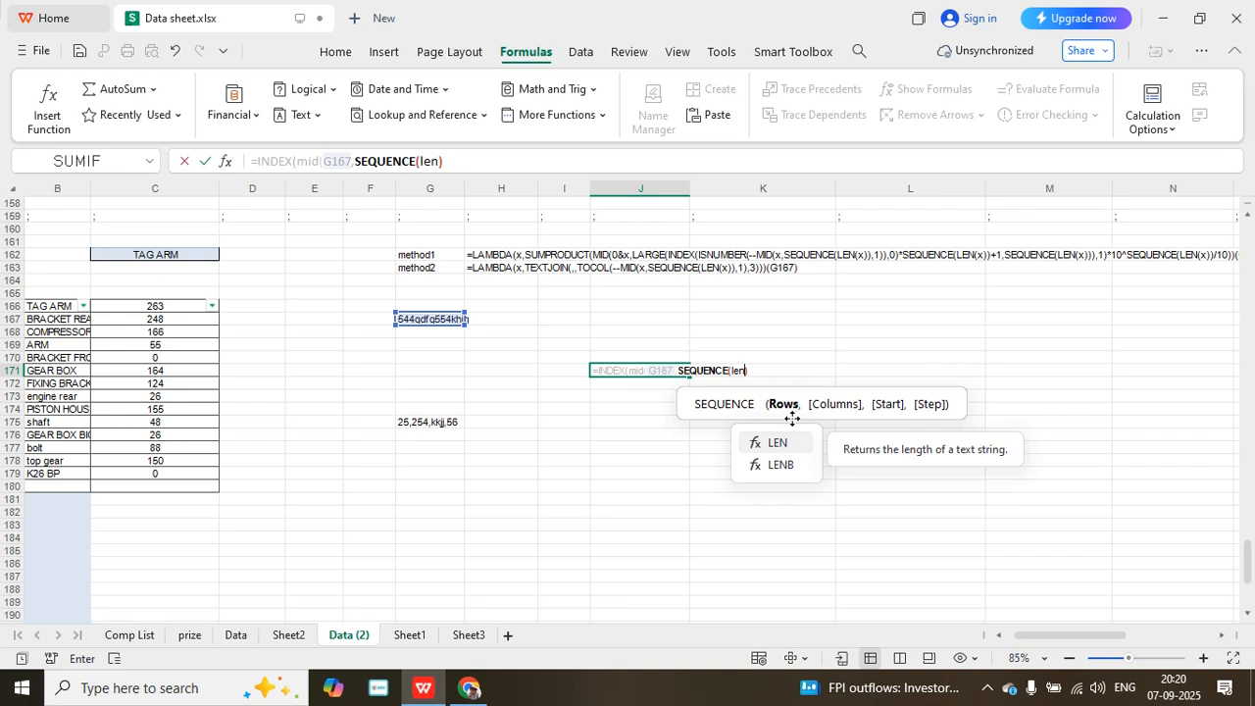
text(()
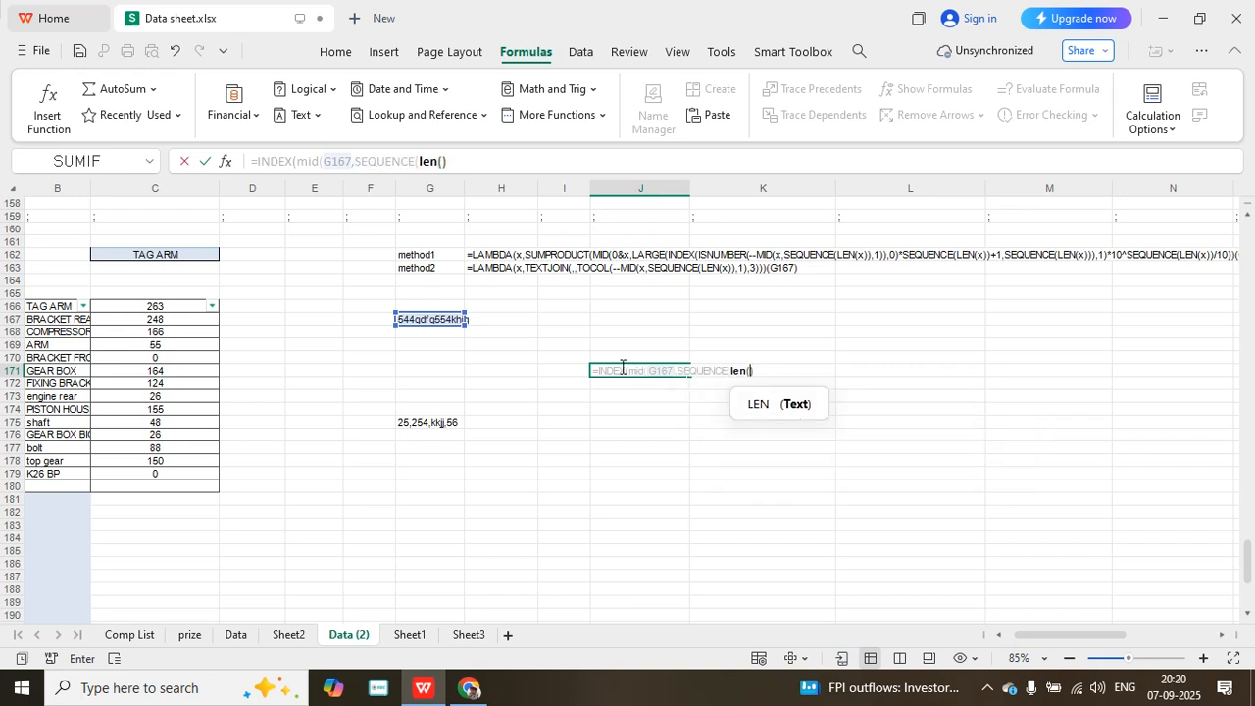
click(444, 318)
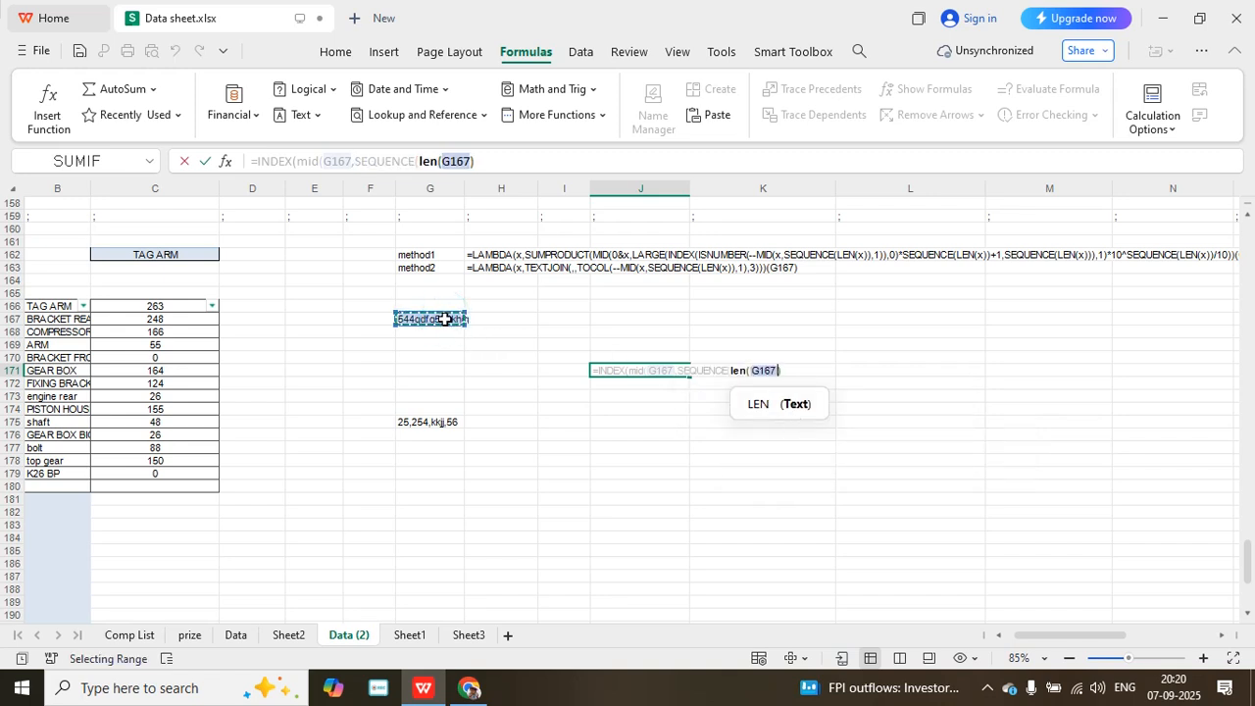
text())
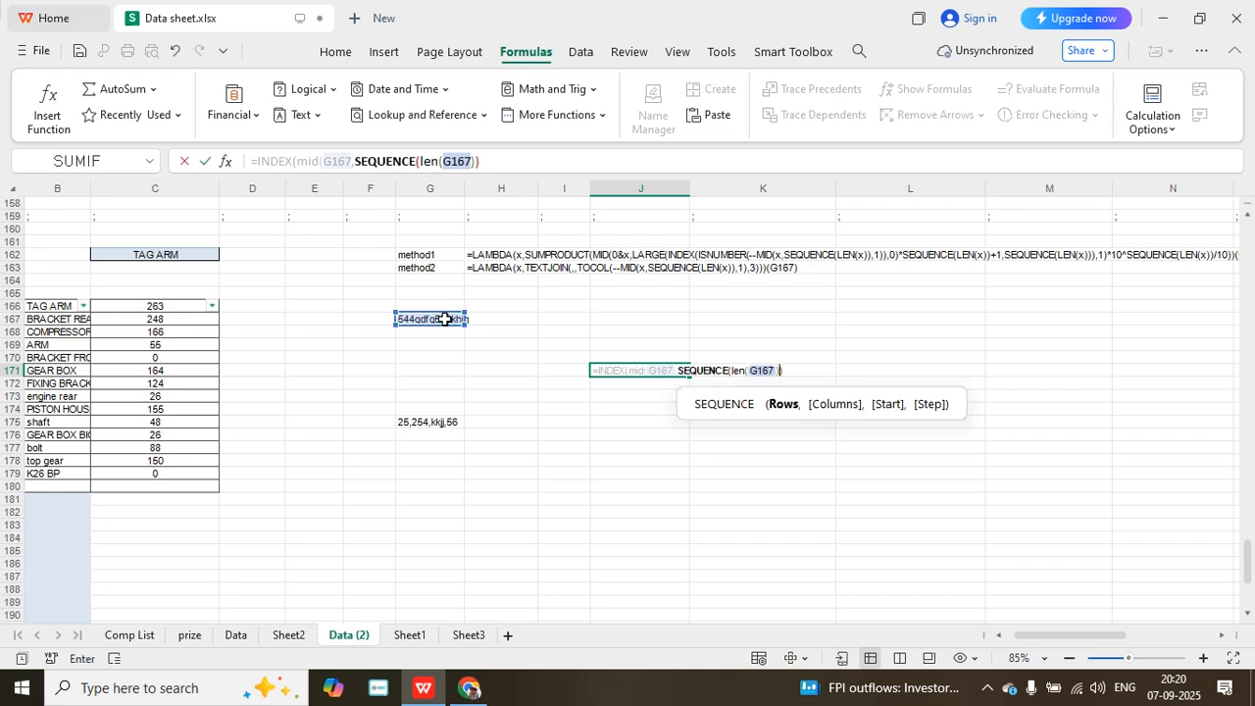
click(792, 372)
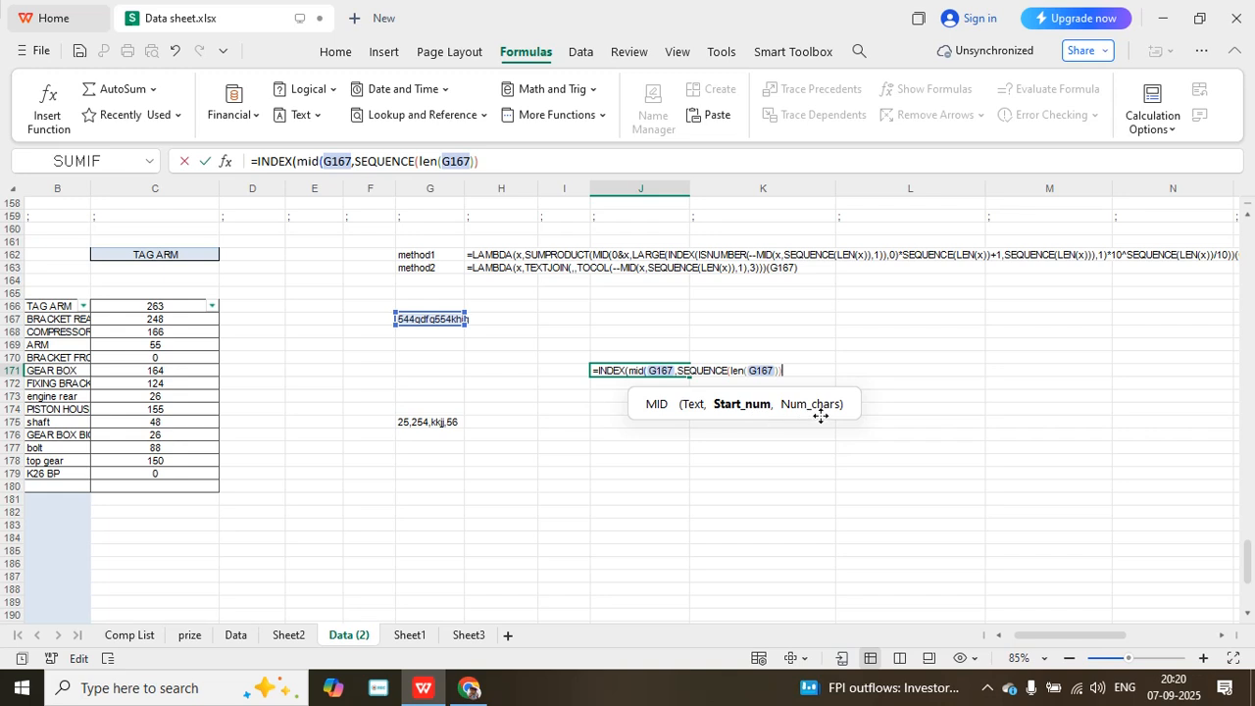
- Complete the J171 formula with 1 as MID's character count and 0 as INDEX's row number
text(,)
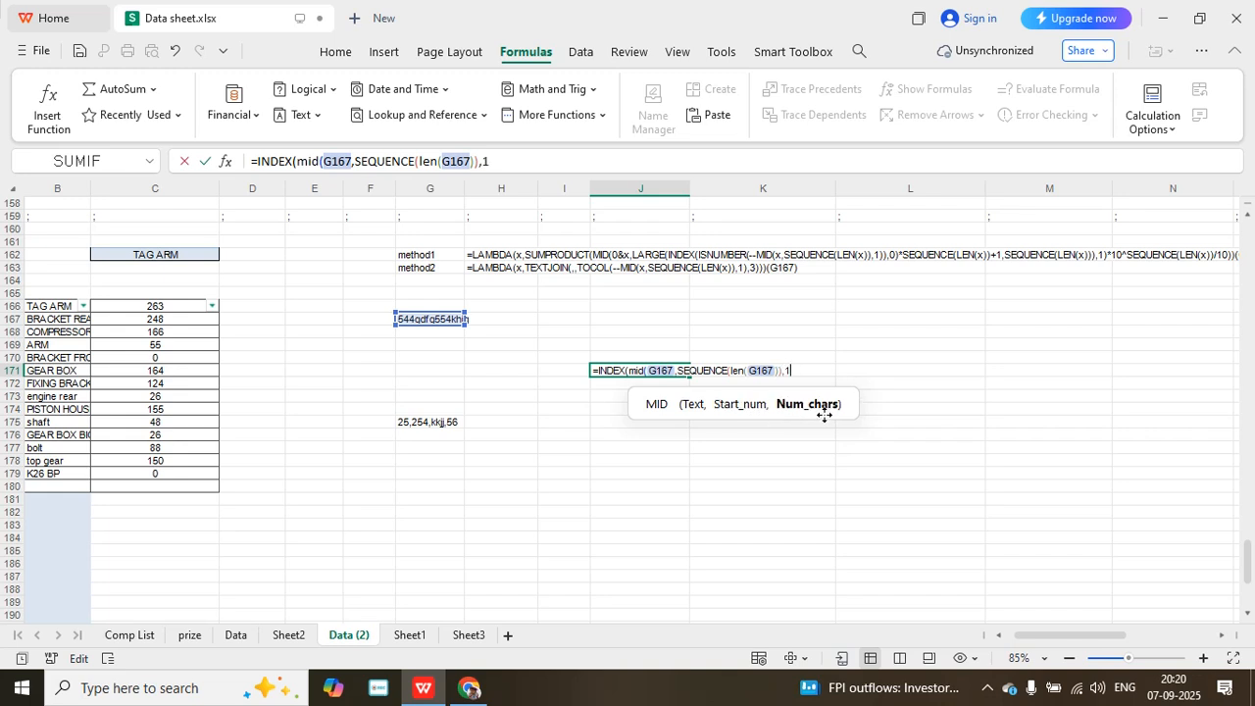
text(1))
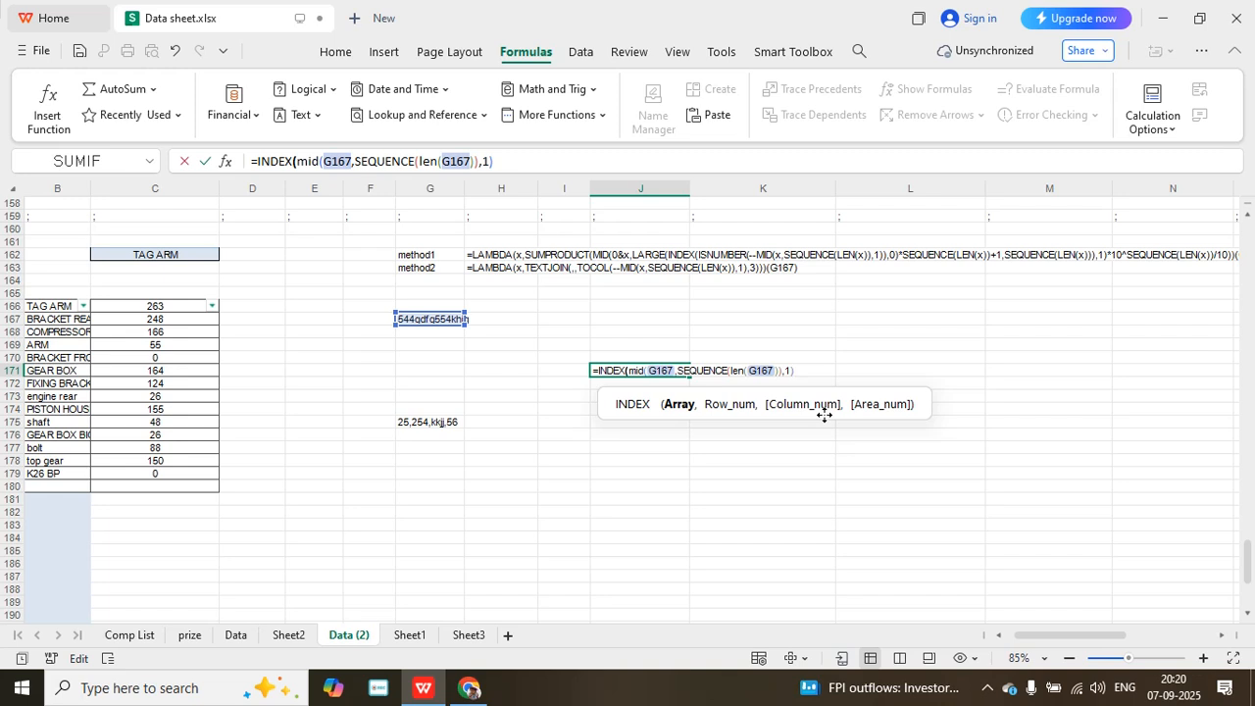
text(,)
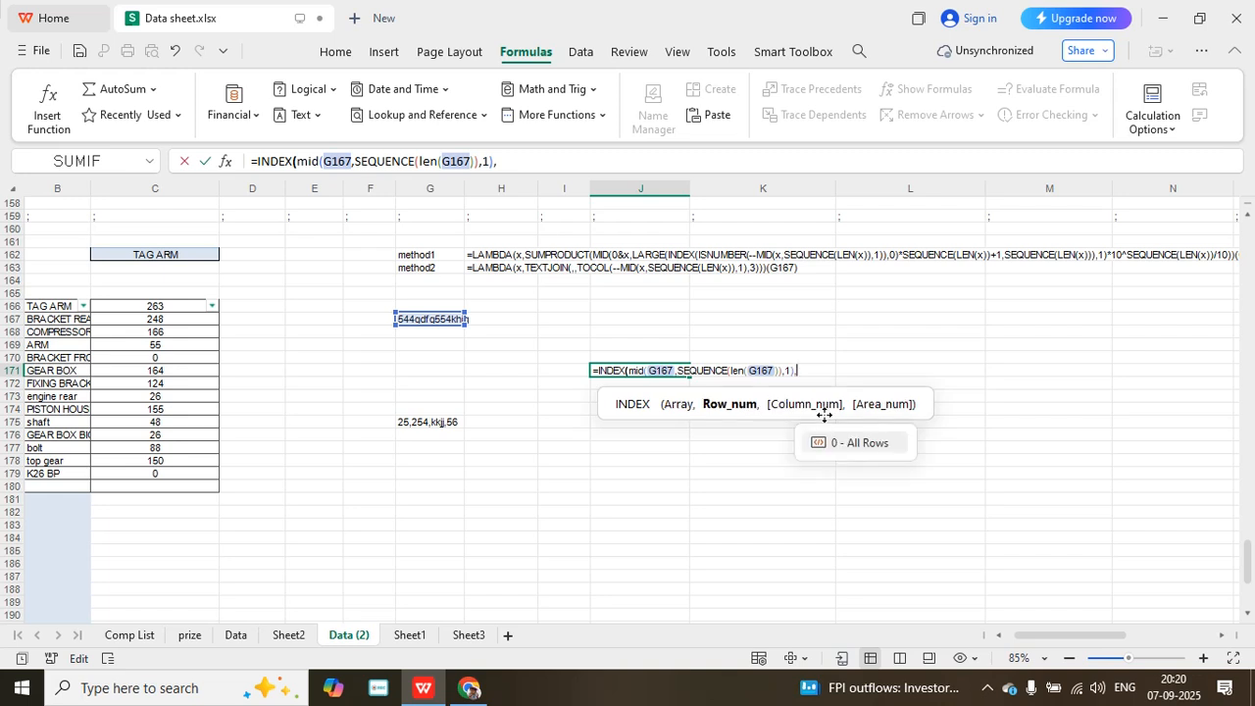
text(0)
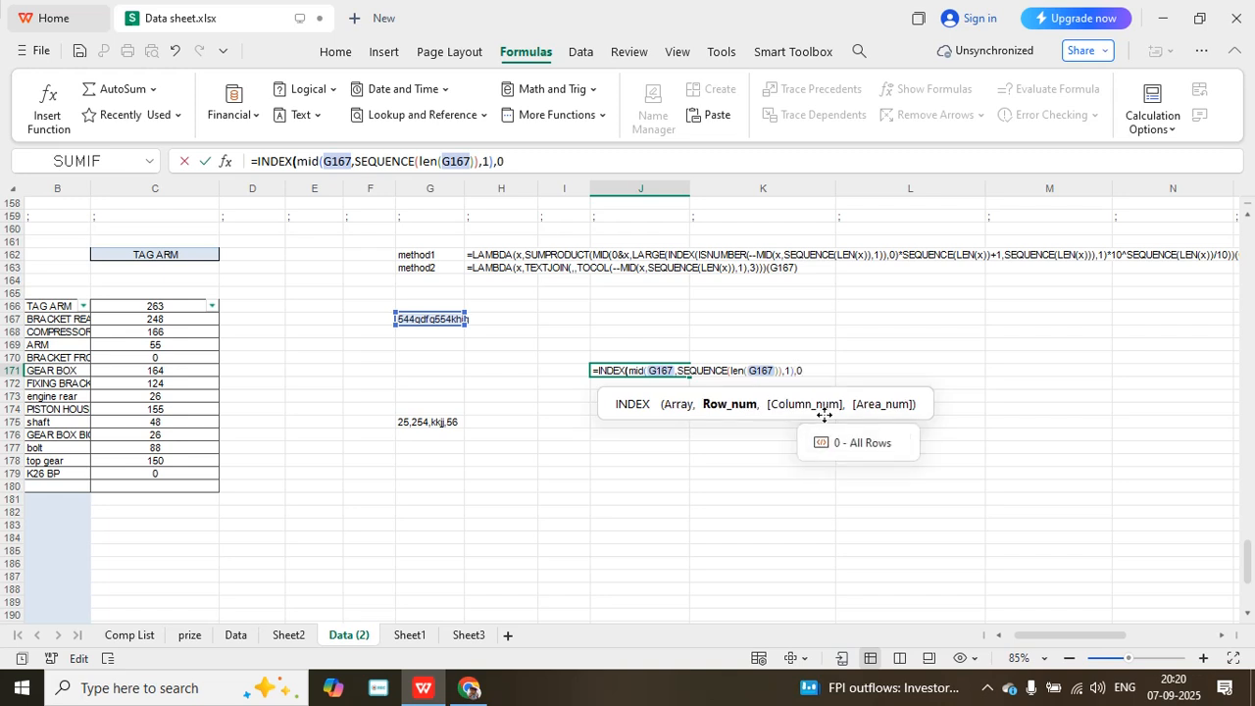
text())
key(Return)
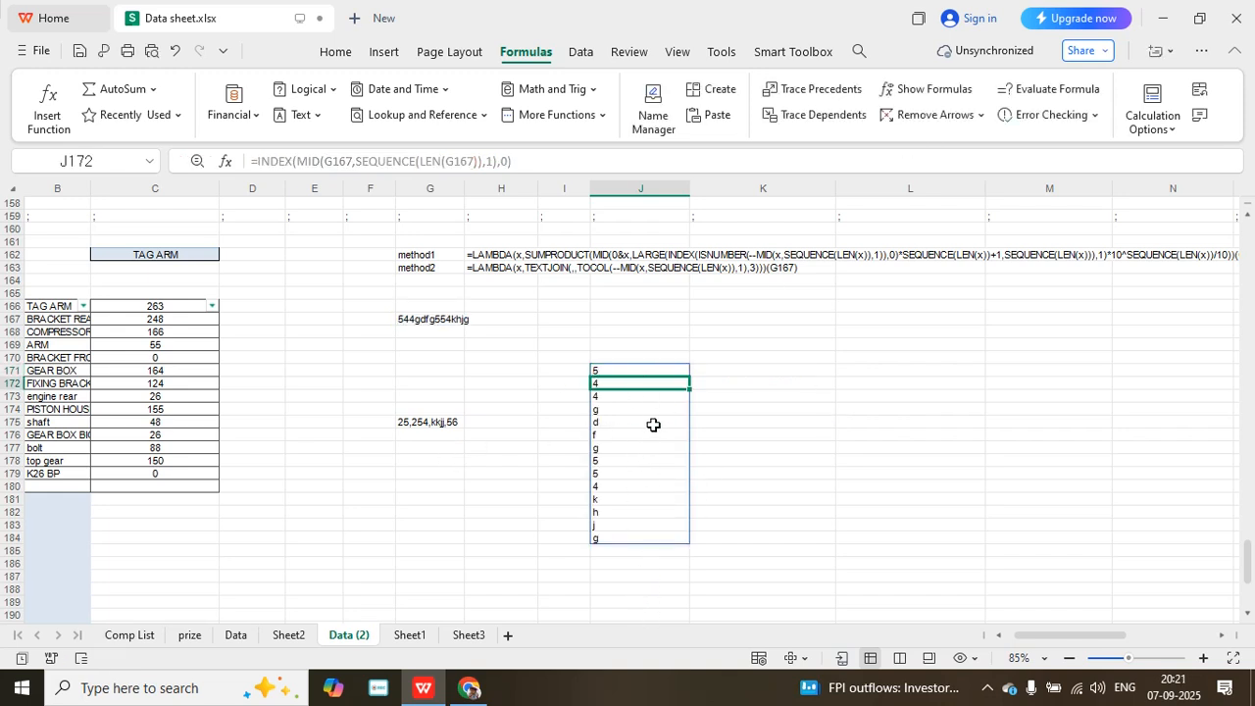
- Insert a double minus (--) before MID in the J171 formula to convert the extracted characters to numbers
click(633, 370)
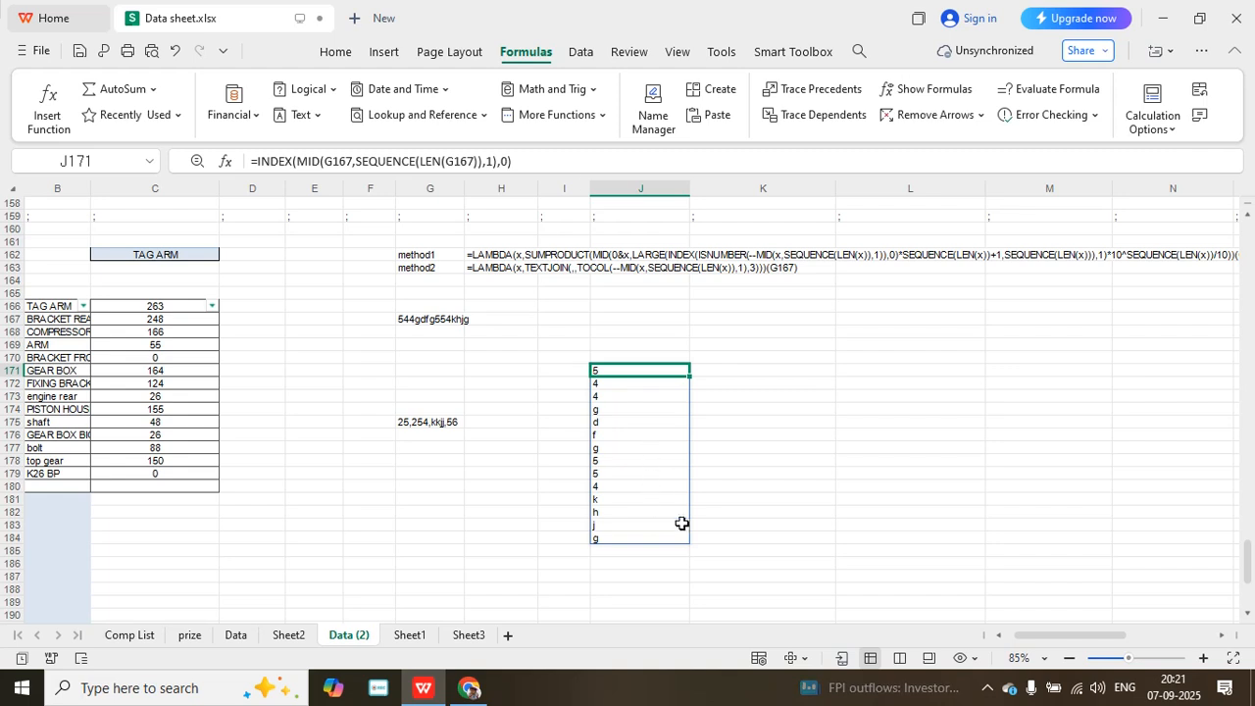
click(297, 160)
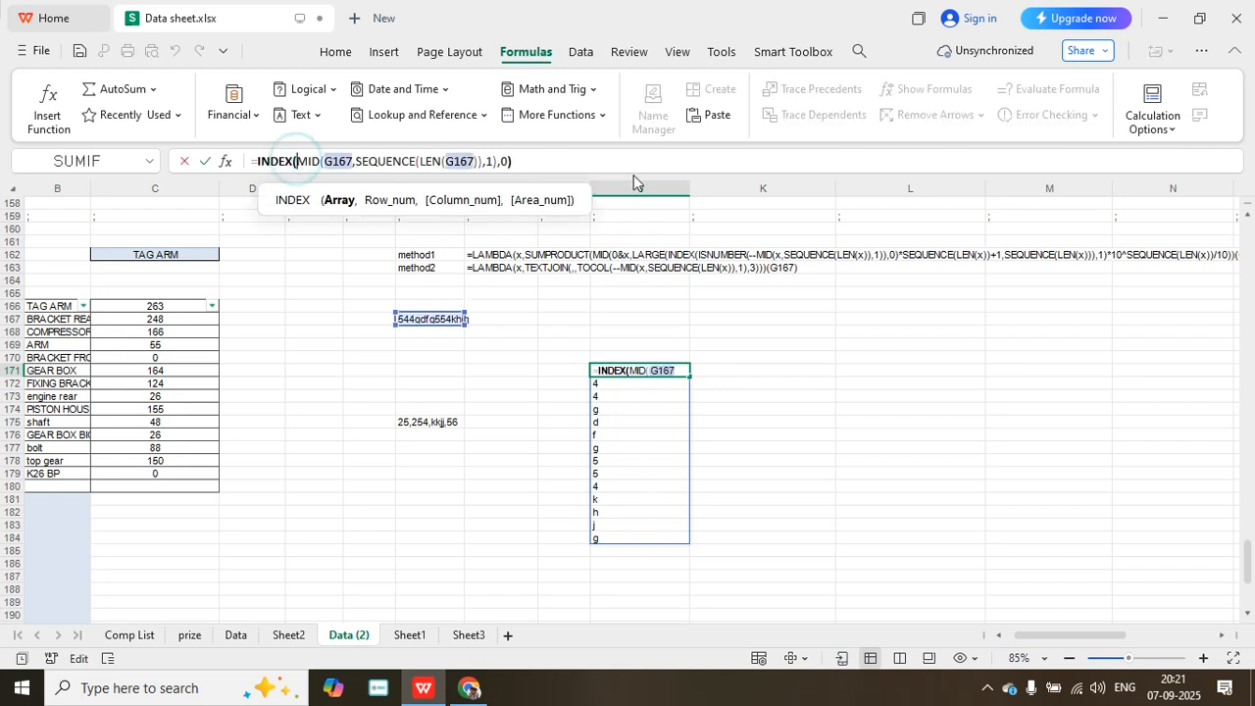
text(--)
key(Return)
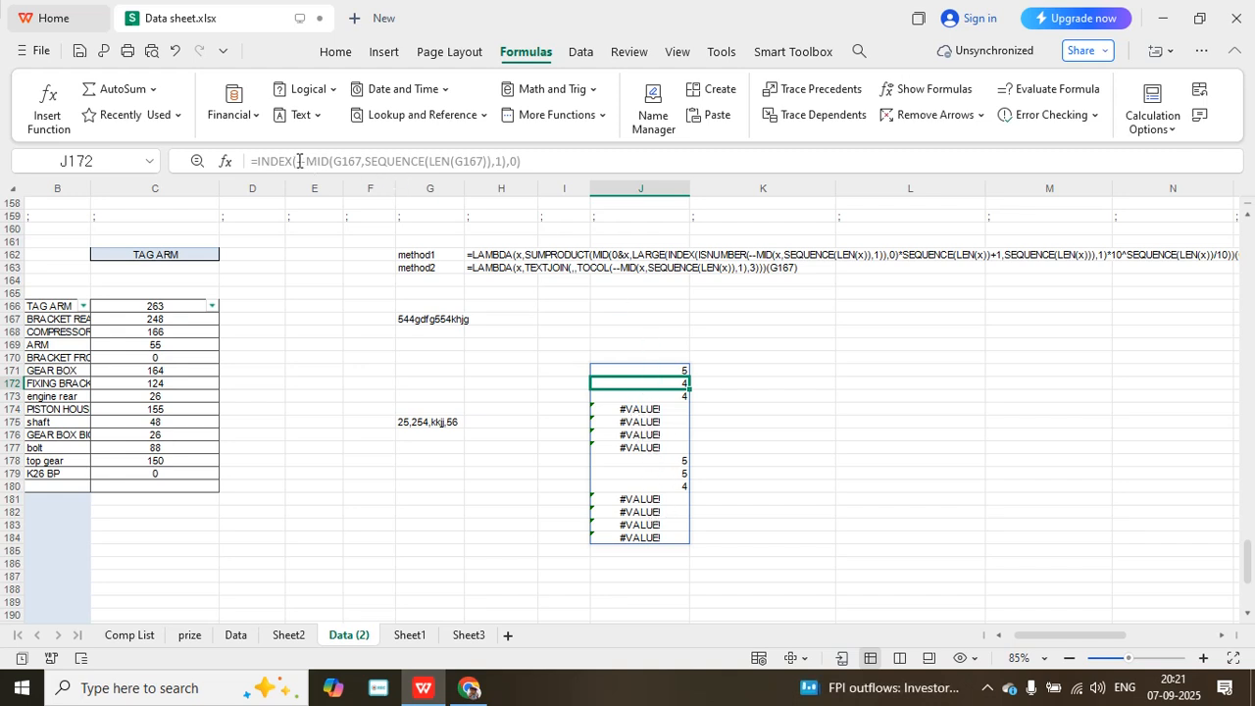
key(BackSpace)
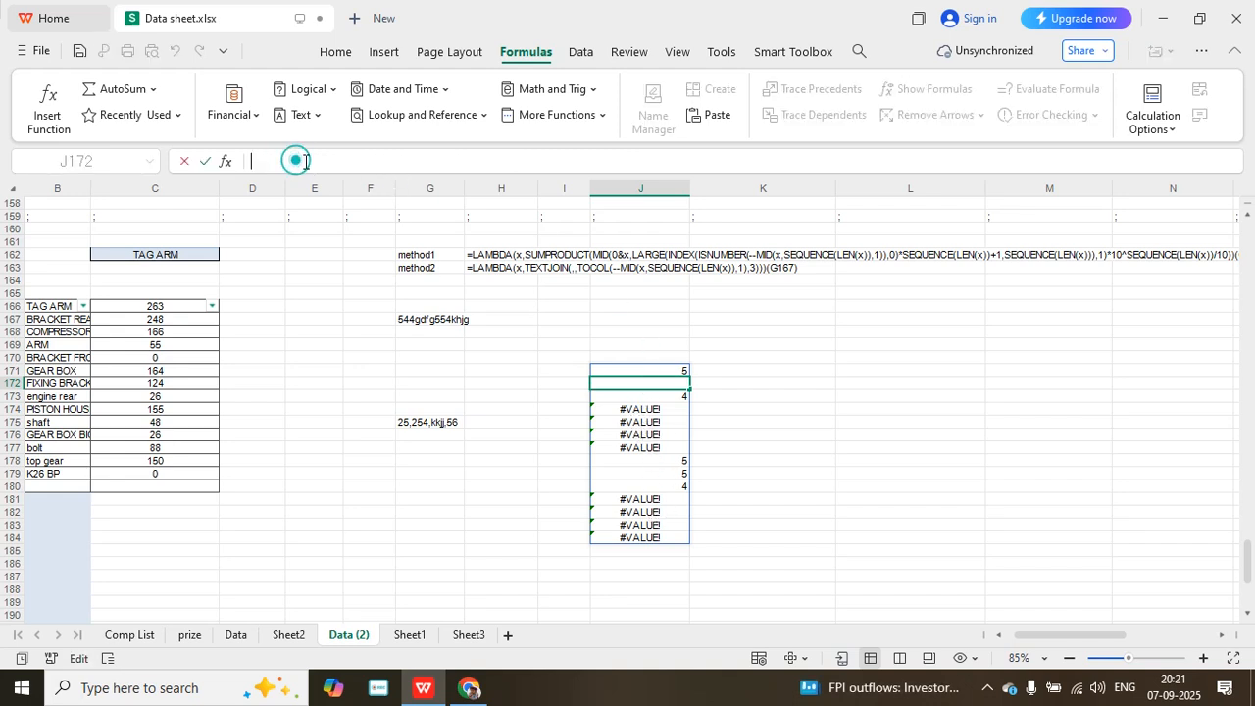
- Wrap the --MID array inside J171's INDEX function in ISNUMBER
click(621, 365)
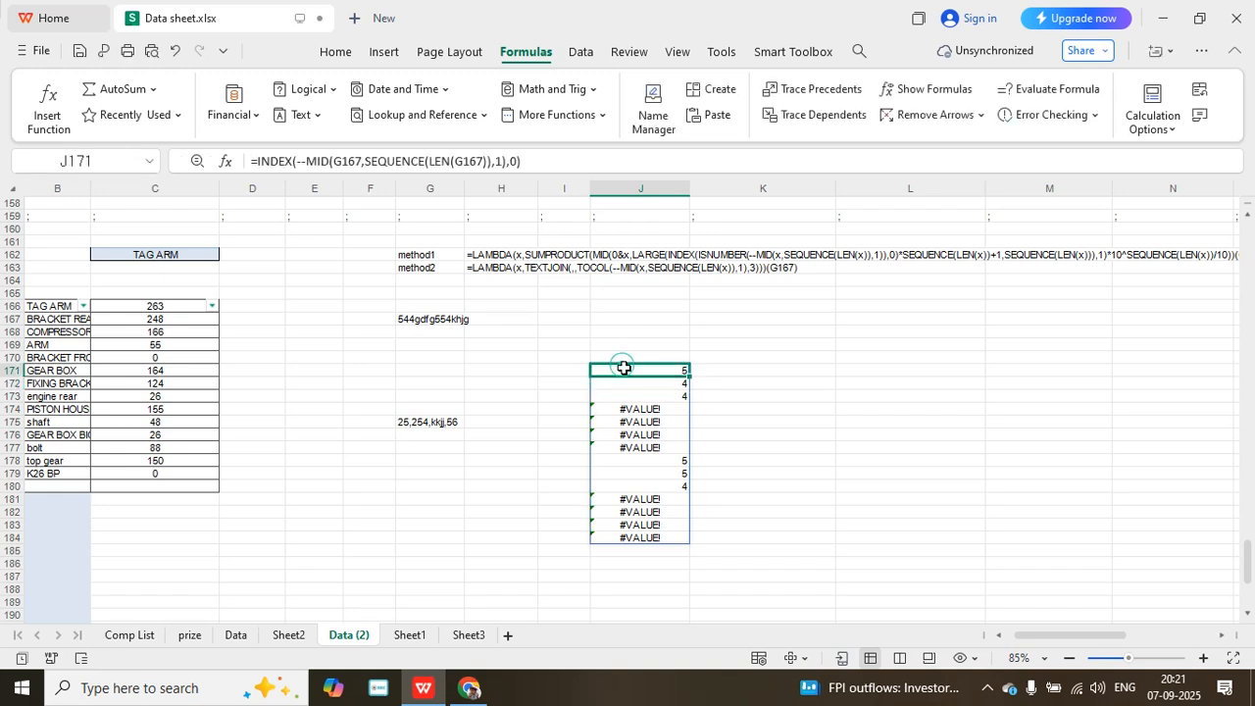
click(299, 163)
text(is)
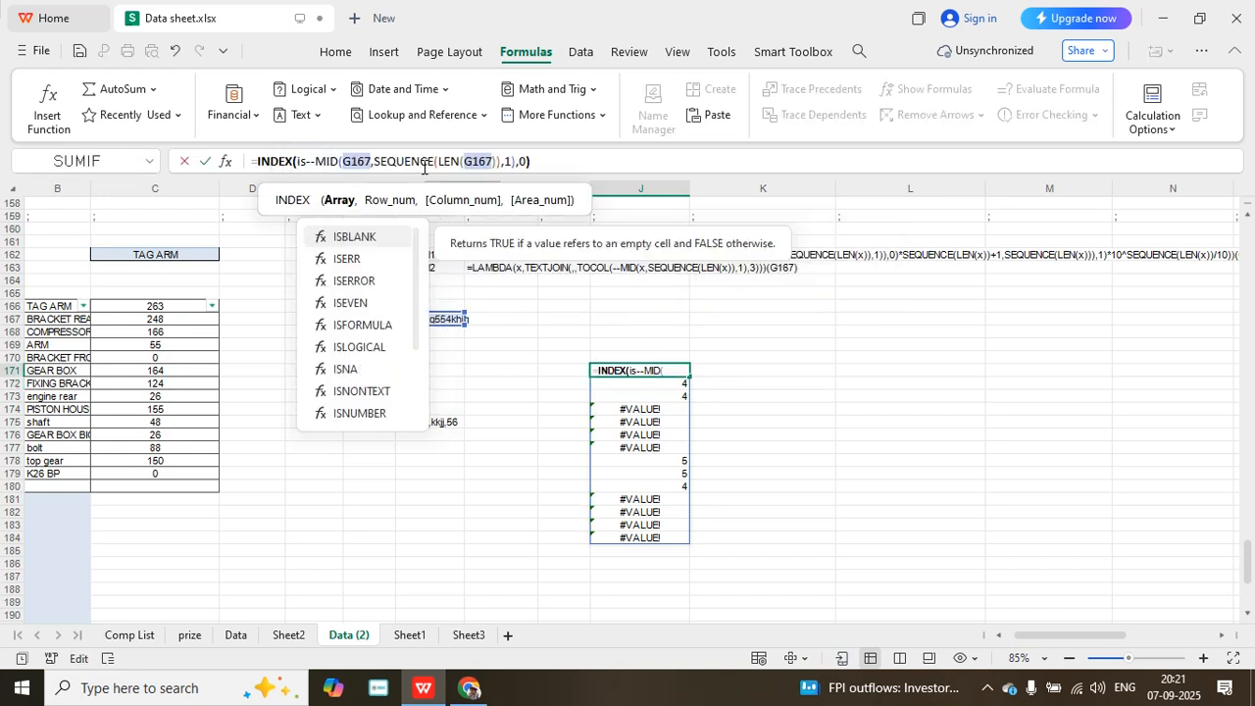
text(number)
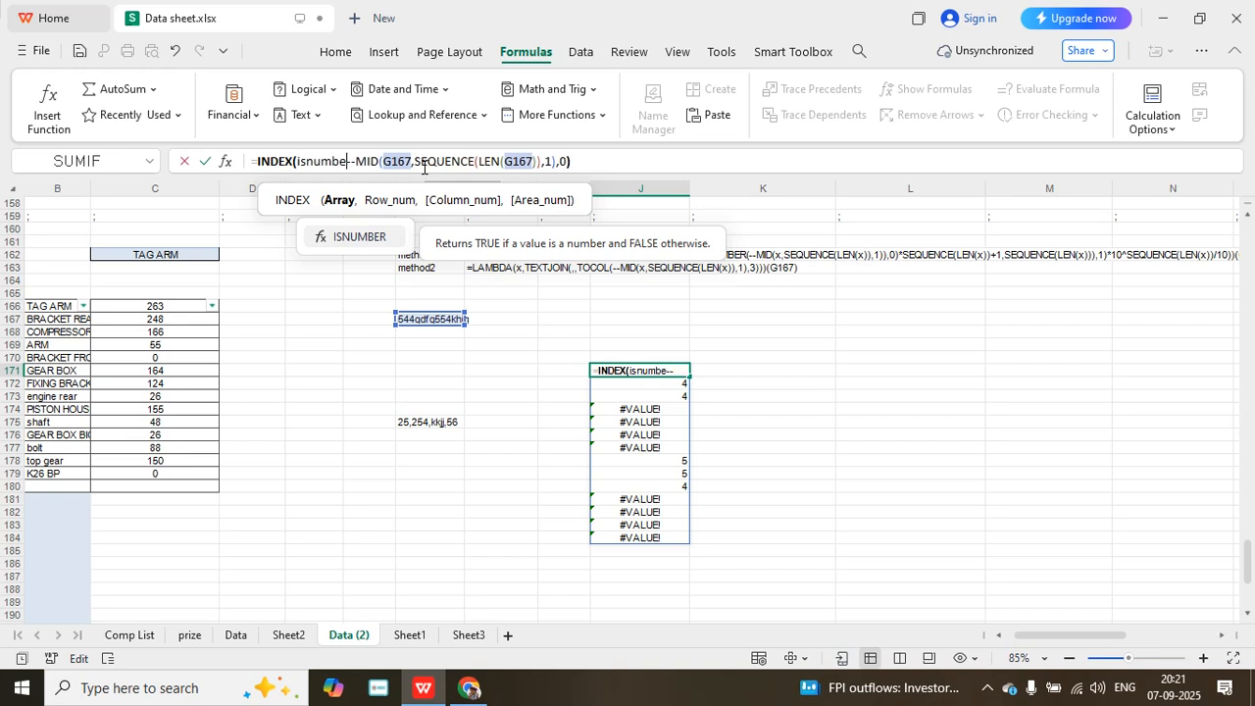
text(()
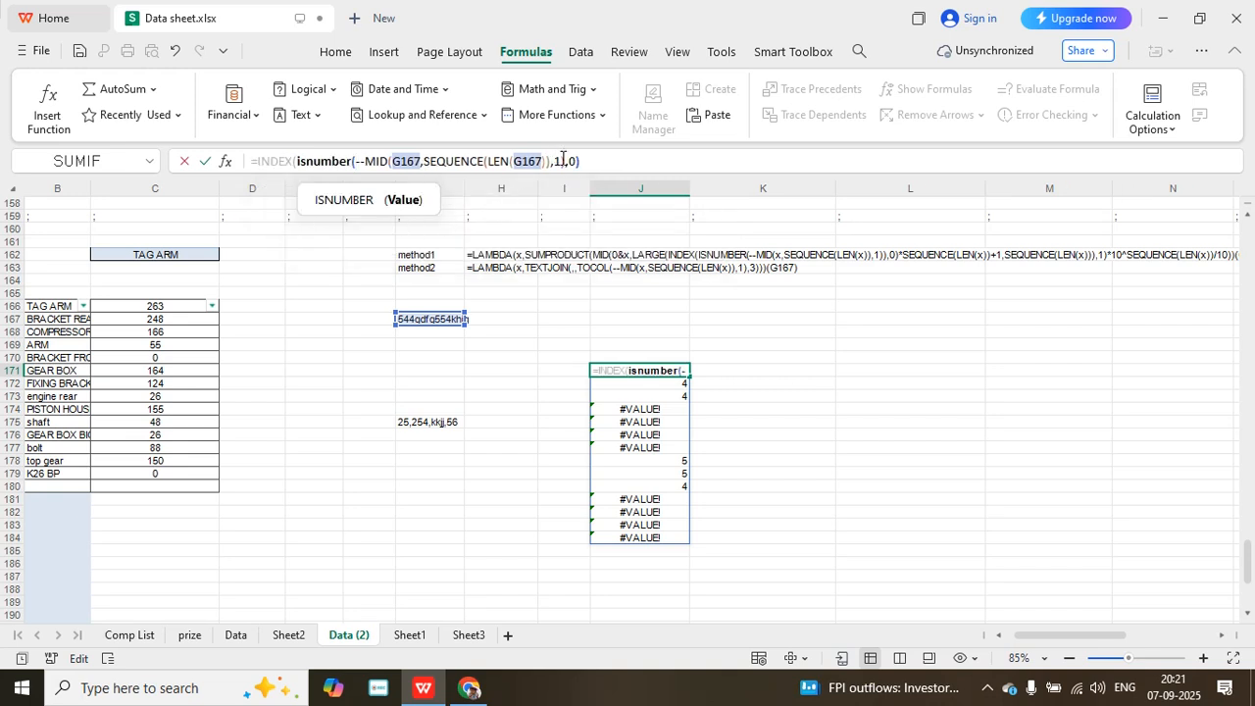
click(565, 162)
text()))
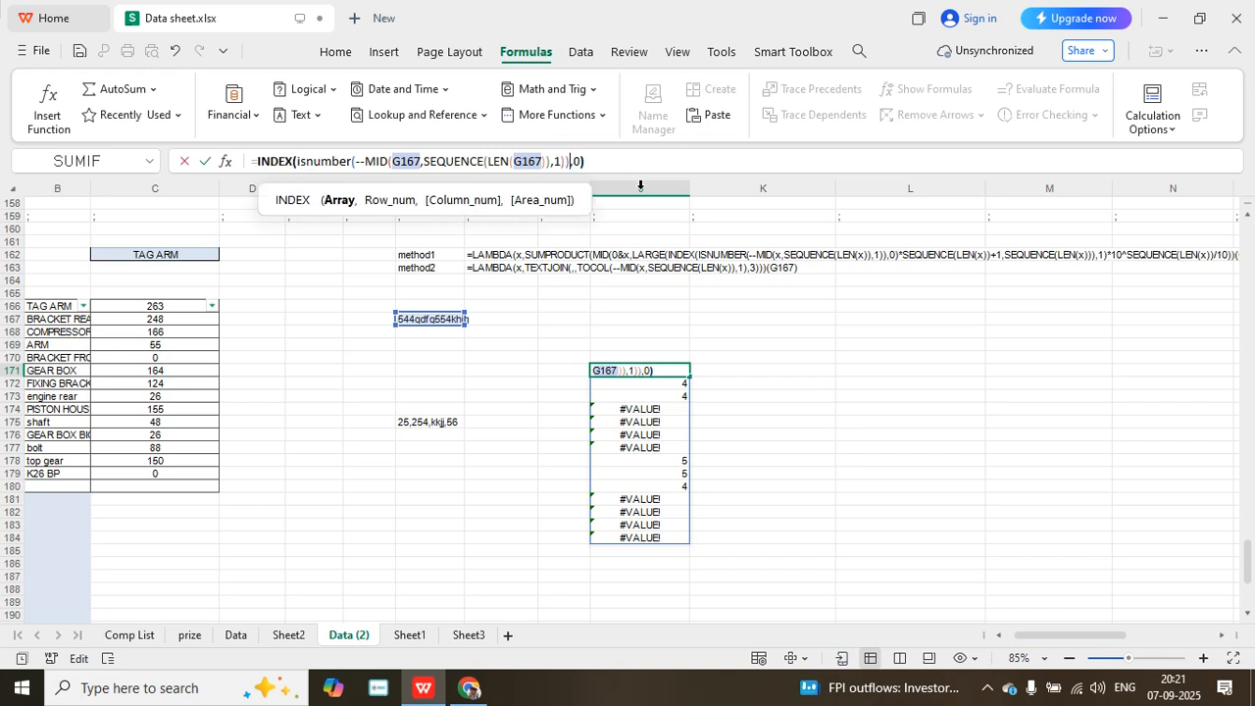
key(Return)
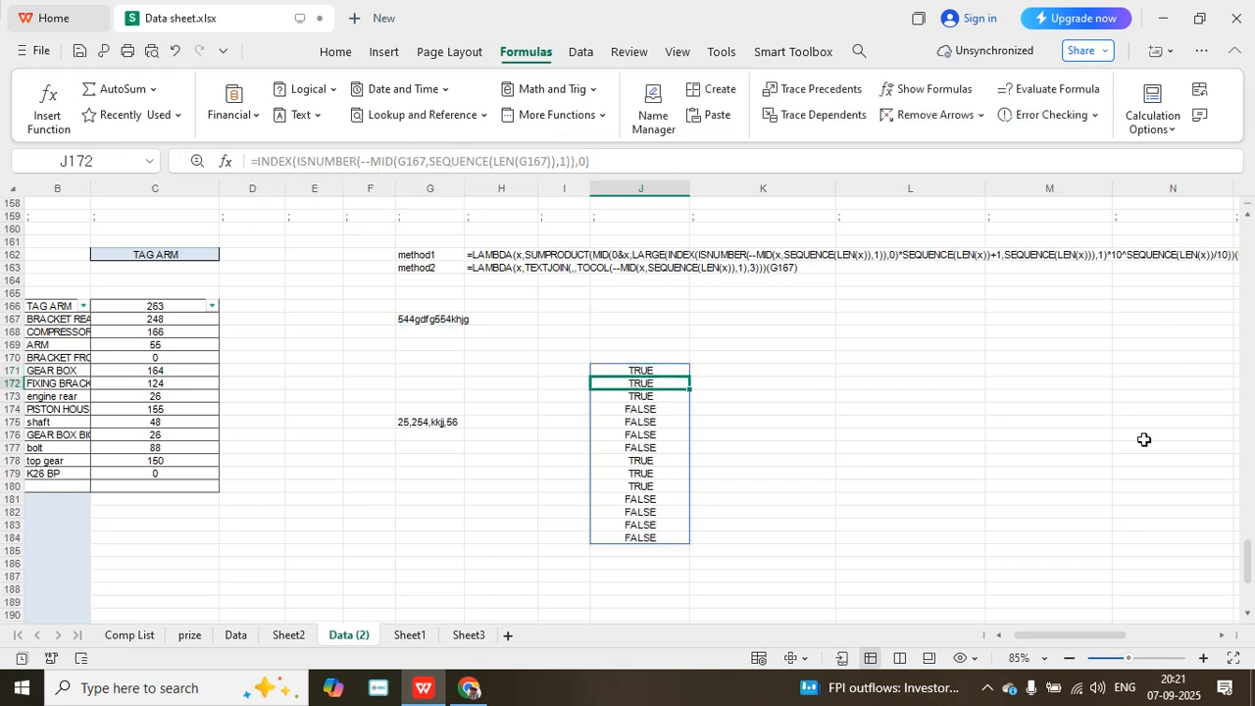
- Multiply the INDEX result in J171 by SEQUENCE(LEN(G167))
click(645, 370)
click(606, 159)
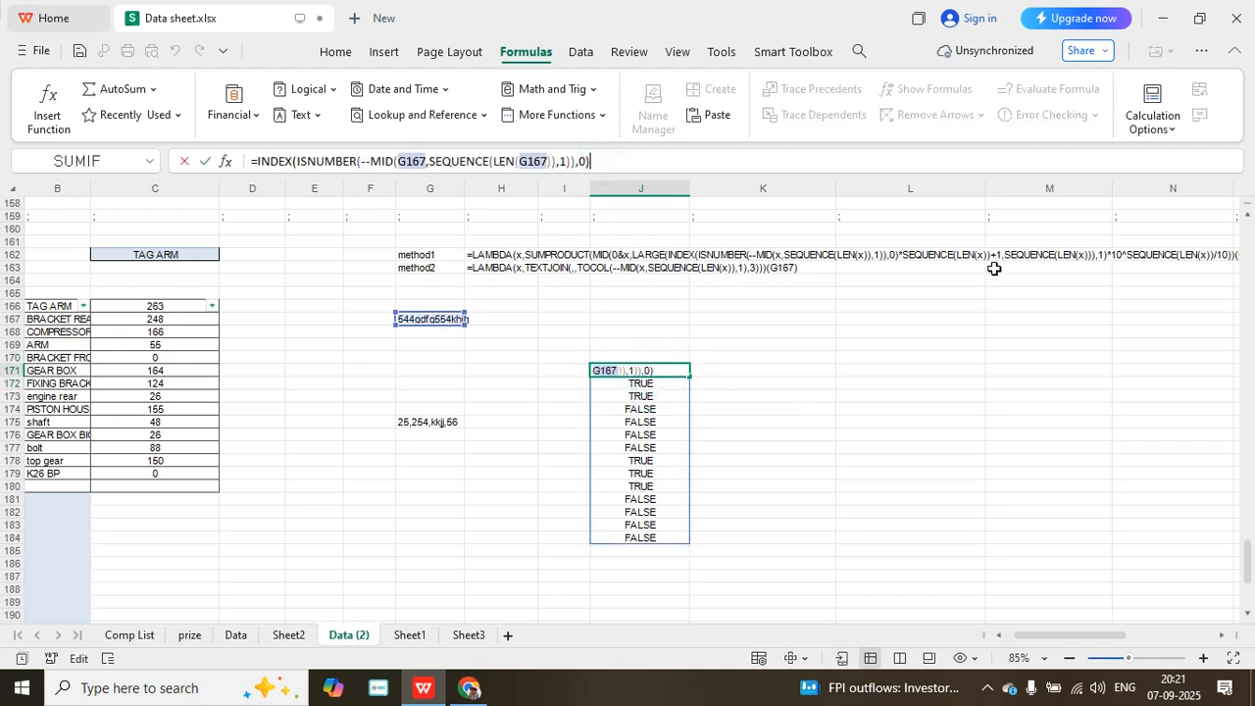
text(*se)
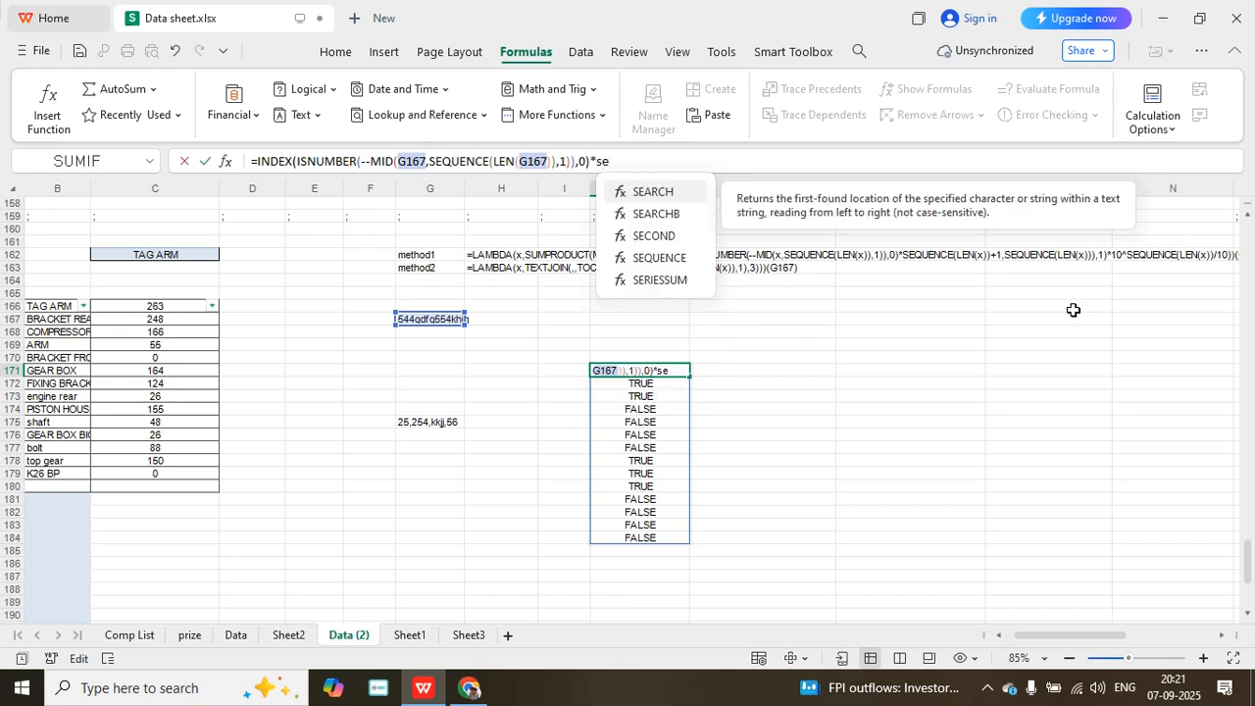
double_click(686, 258)
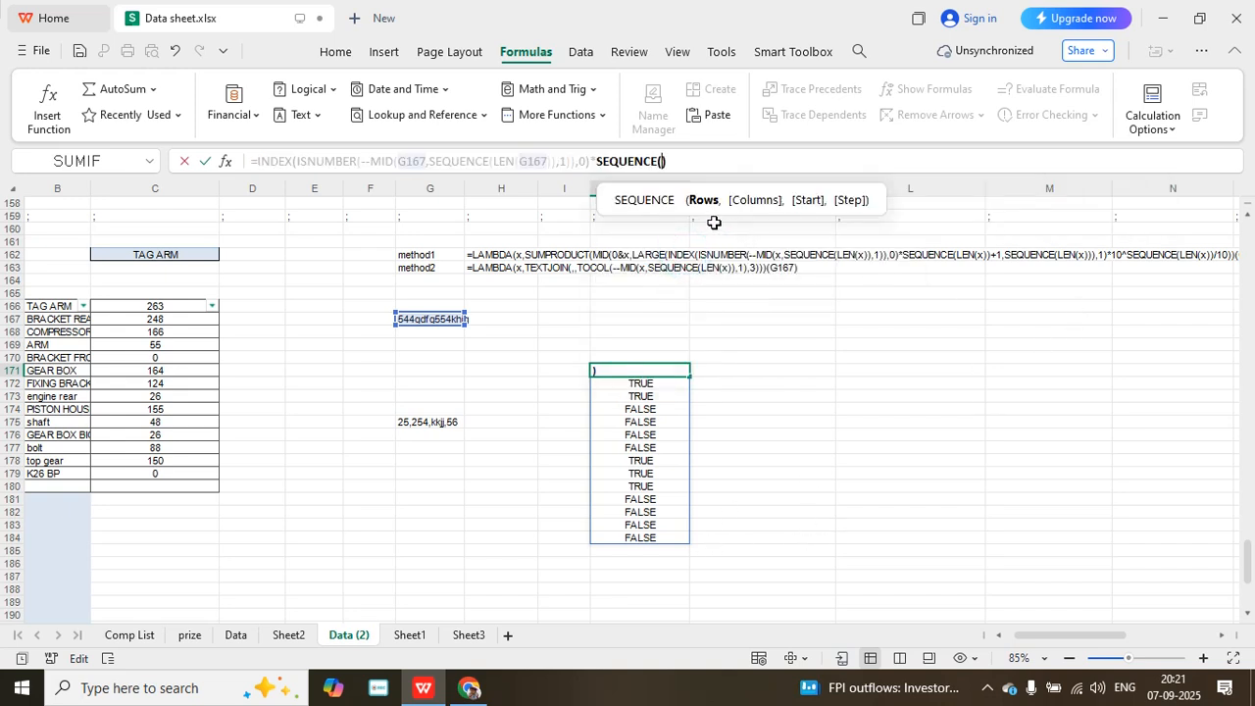
text(len()
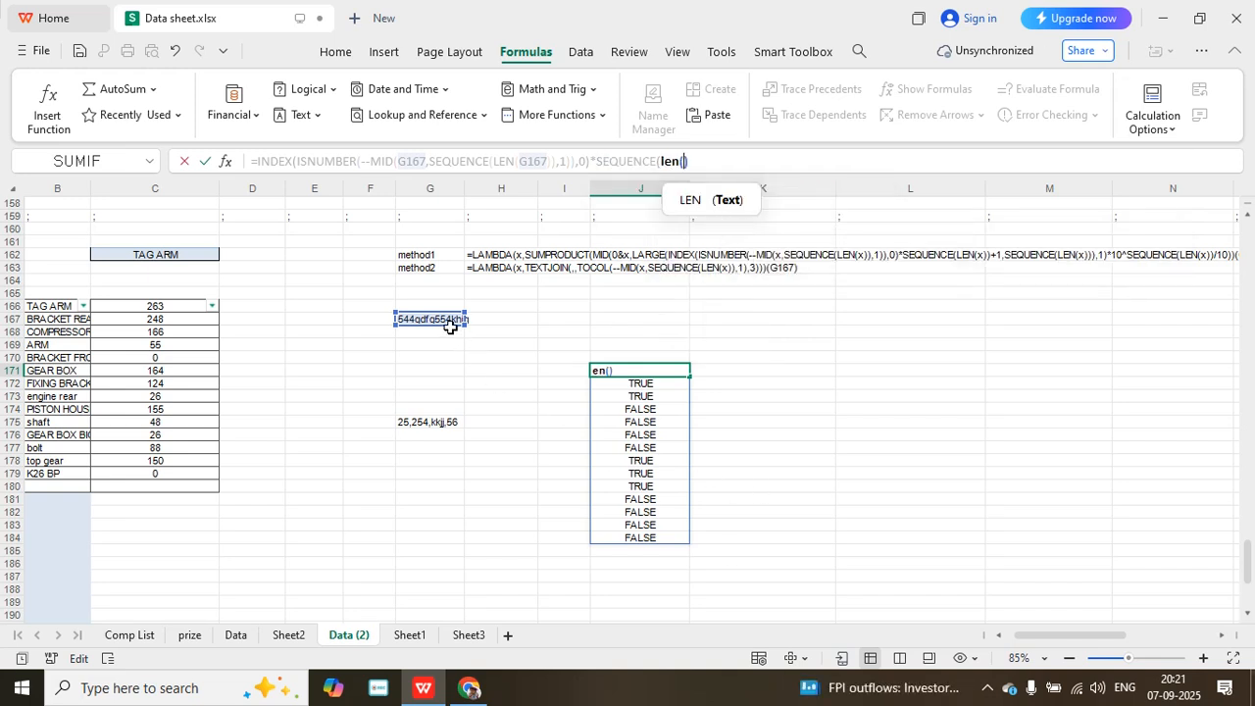
click(431, 319)
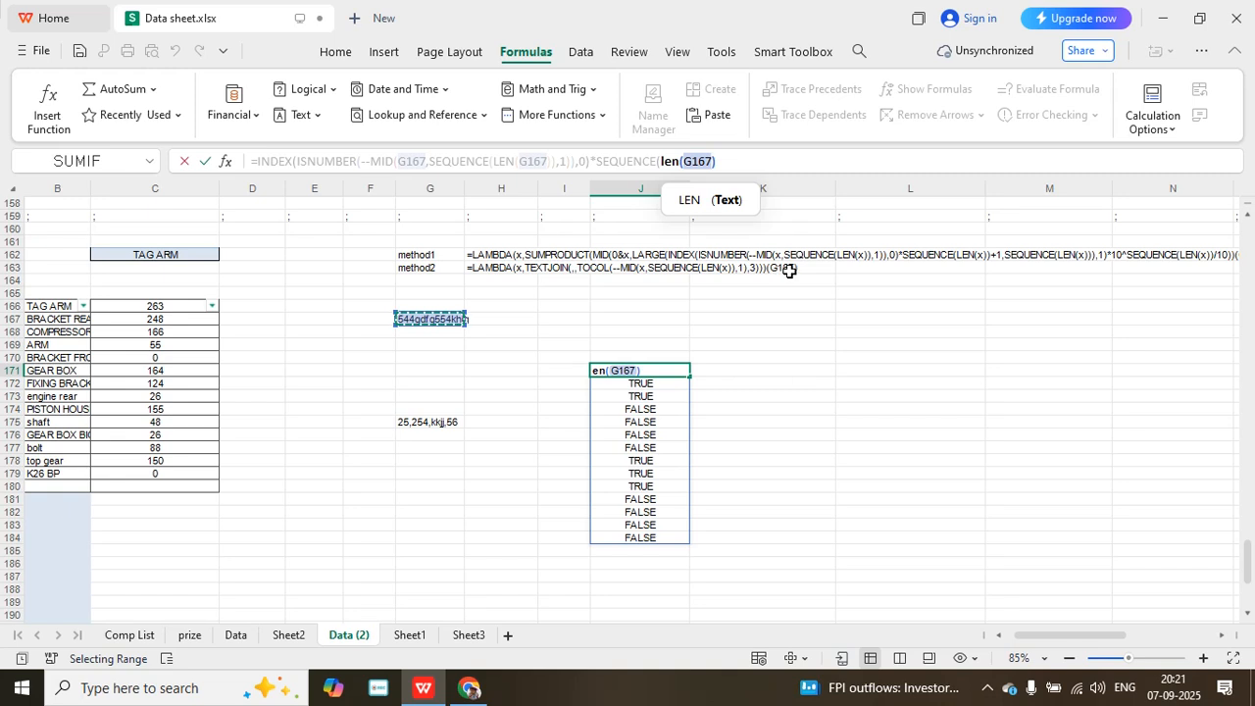
click(742, 161)
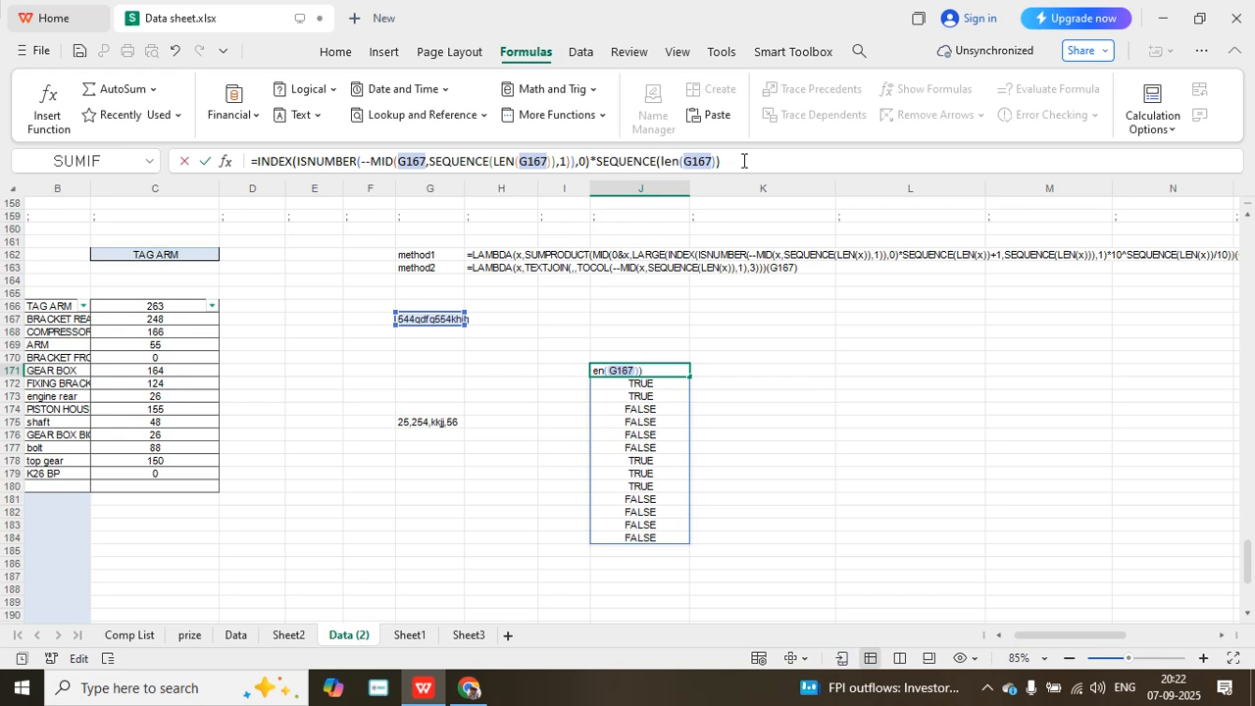
key(Return)
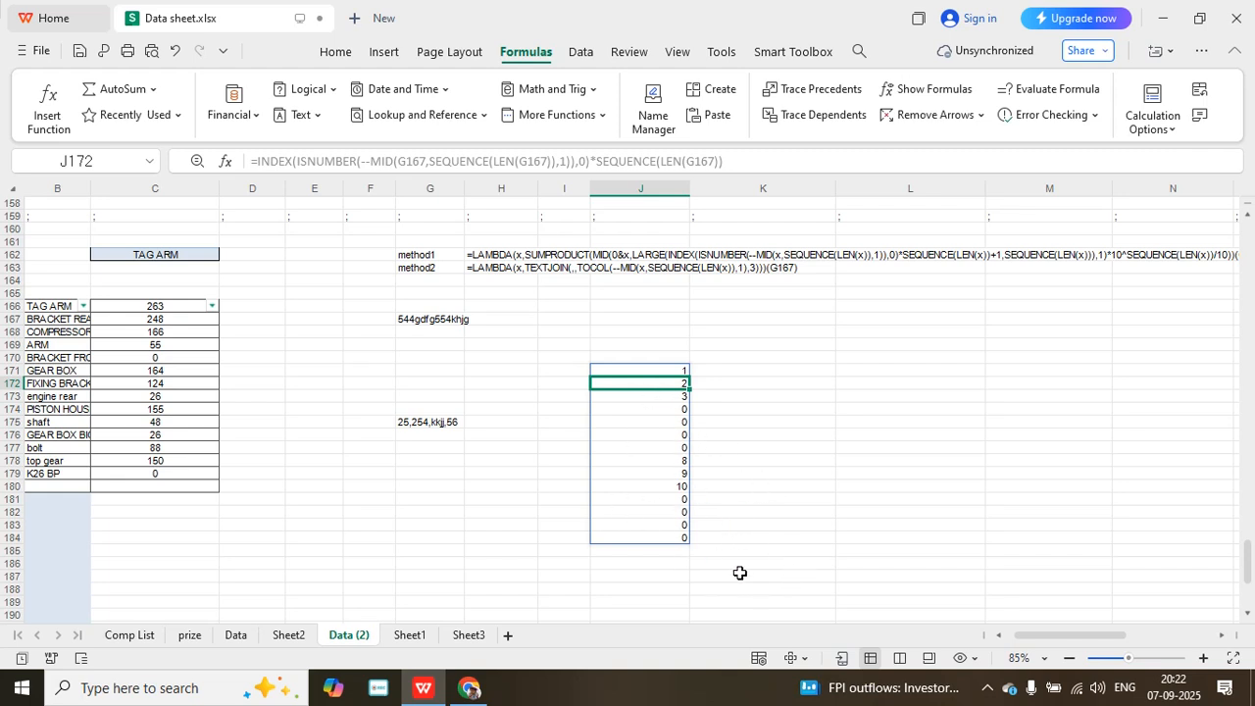
- Begin a LARGE function around the whole J171 expression and add +1 to its array argument
click(660, 369)
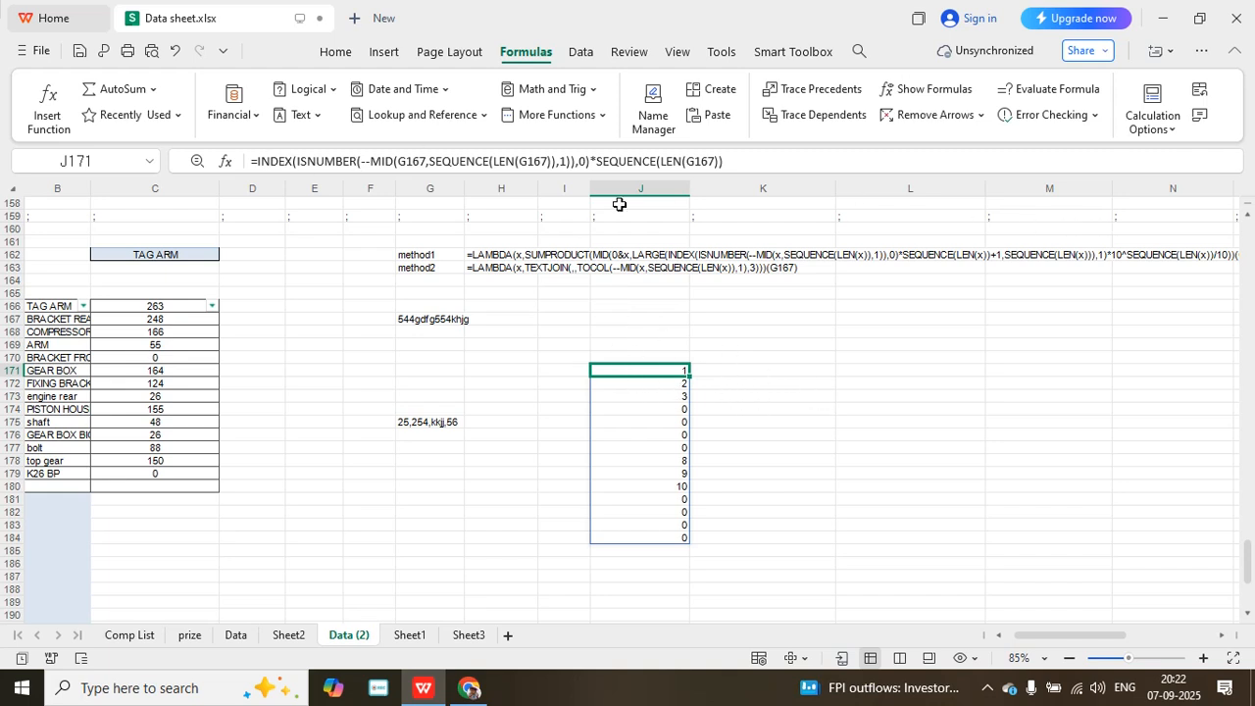
click(257, 162)
text(large)
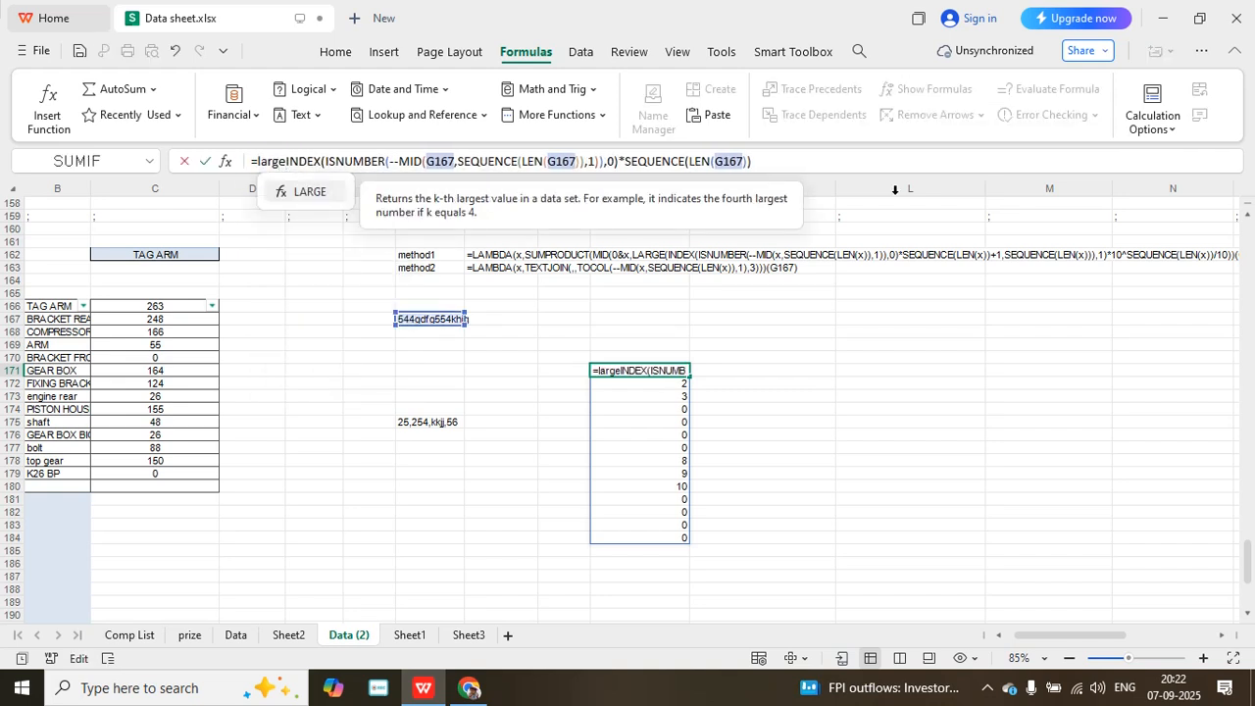
text(()
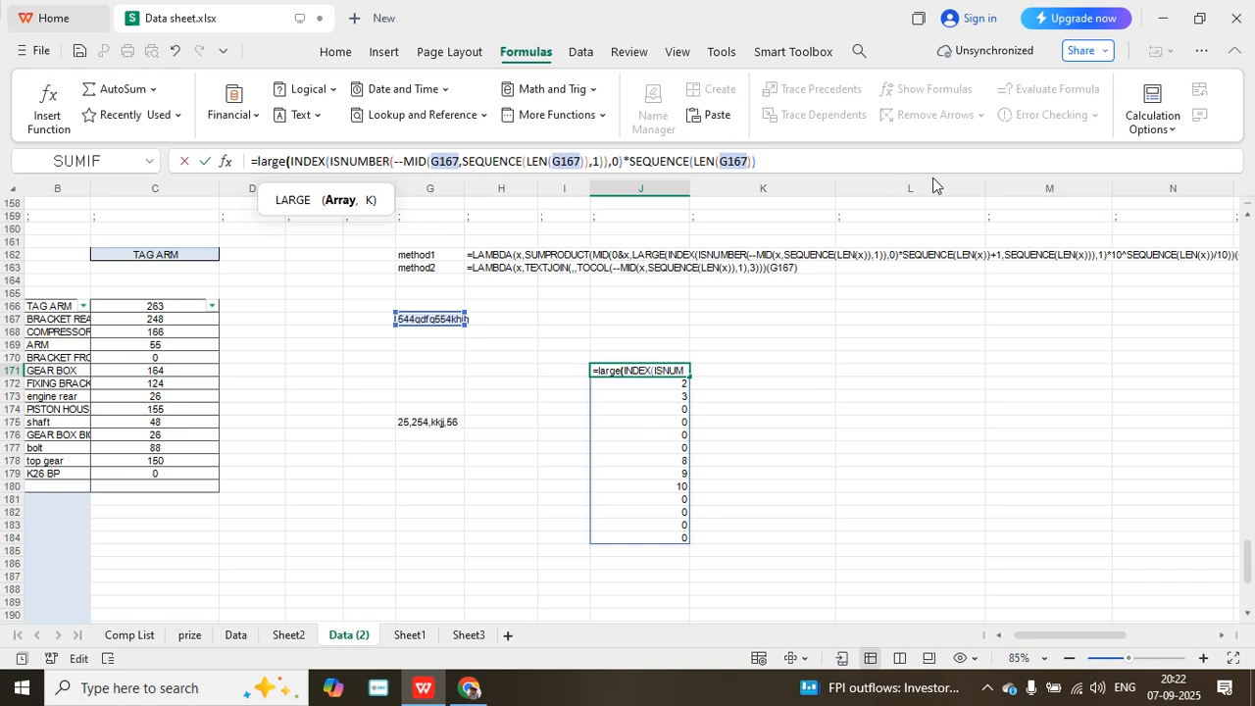
click(761, 160)
text(+1)
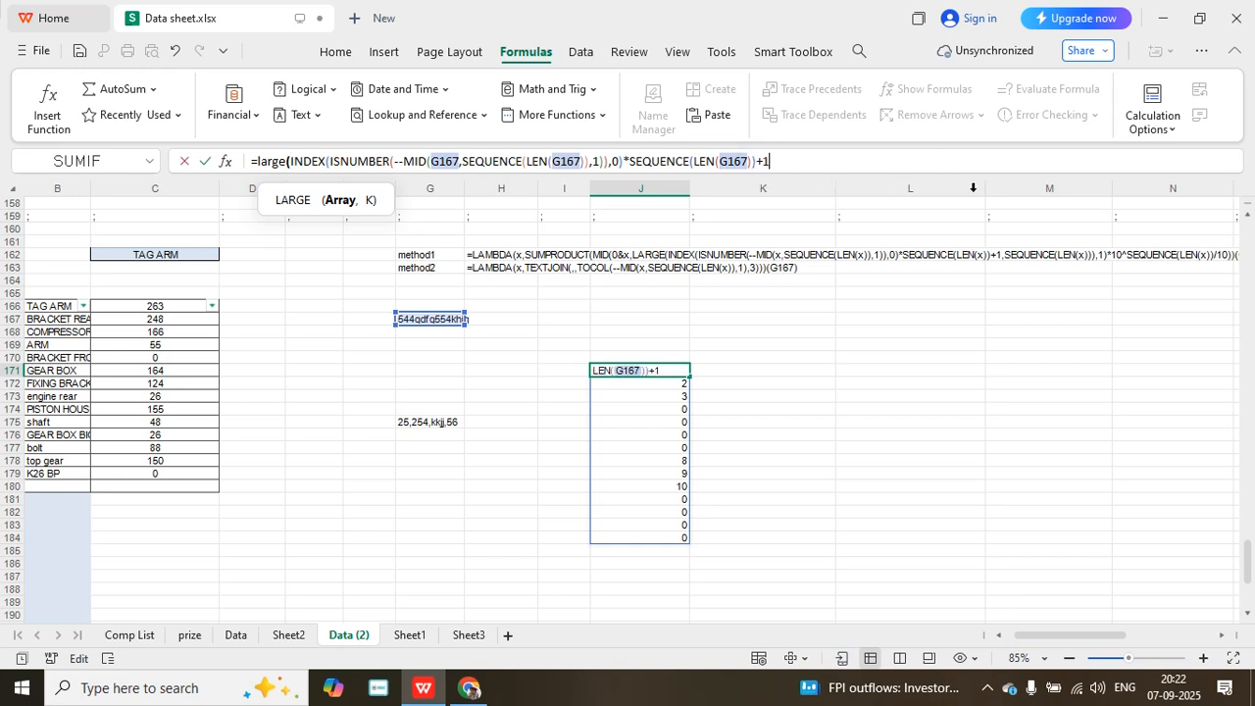
text(,se)
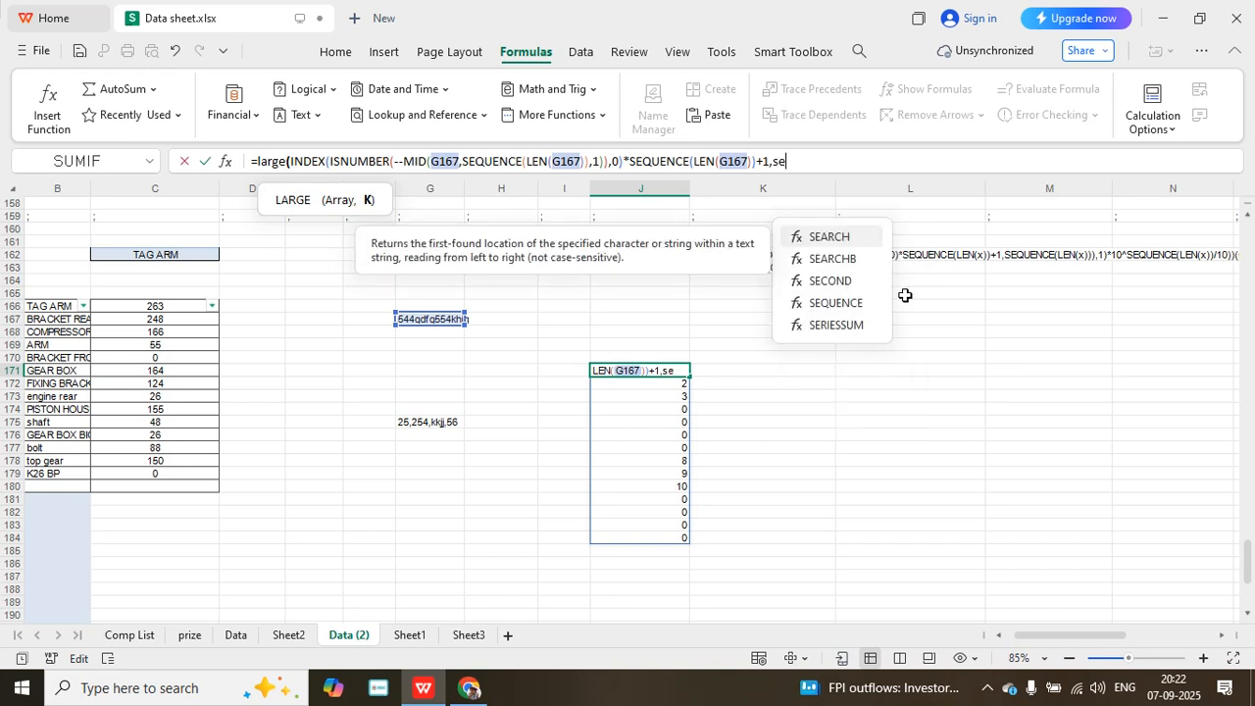
- Supply SEQUENCE(LEN(G167)) as the K argument of LARGE in J171 and complete the formula
double_click(835, 304)
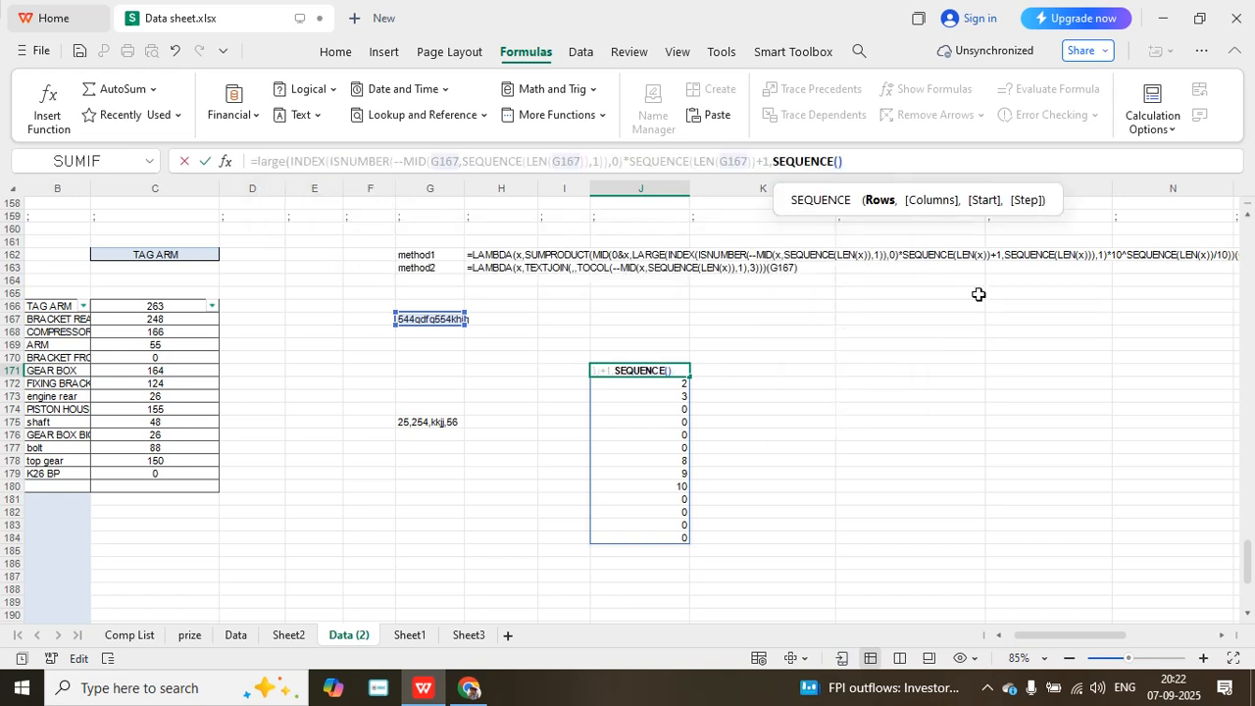
text(len)
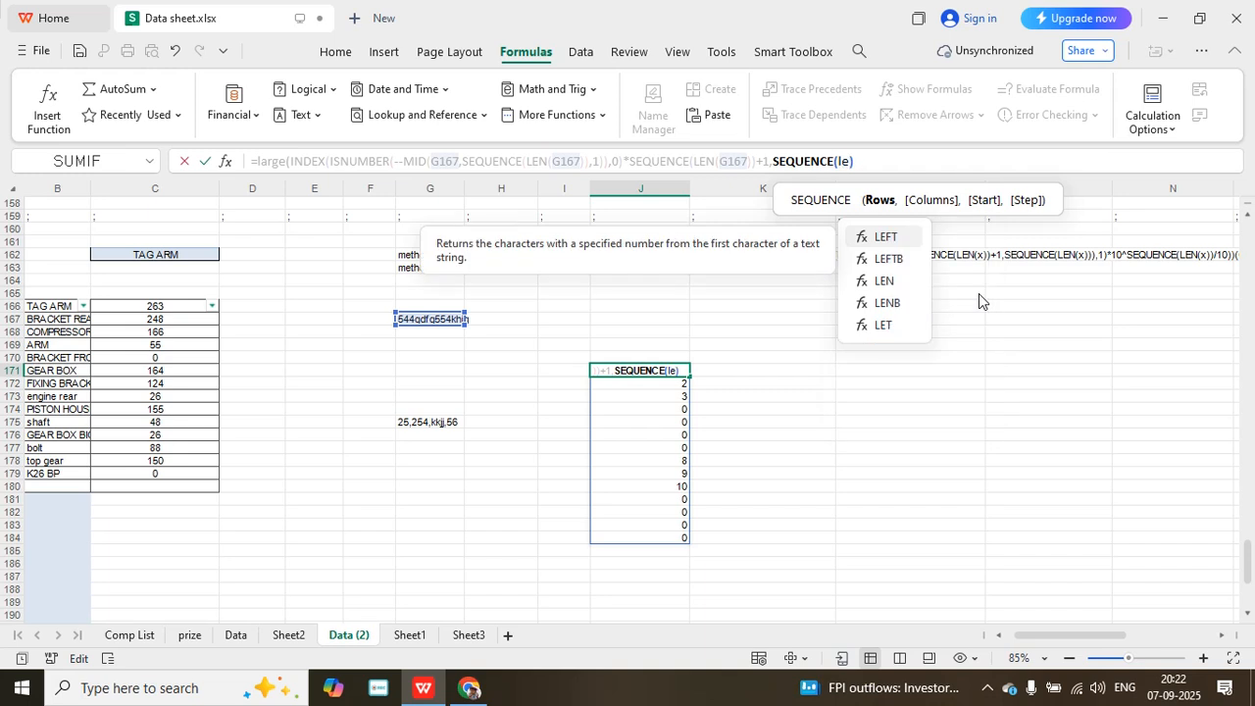
text(()
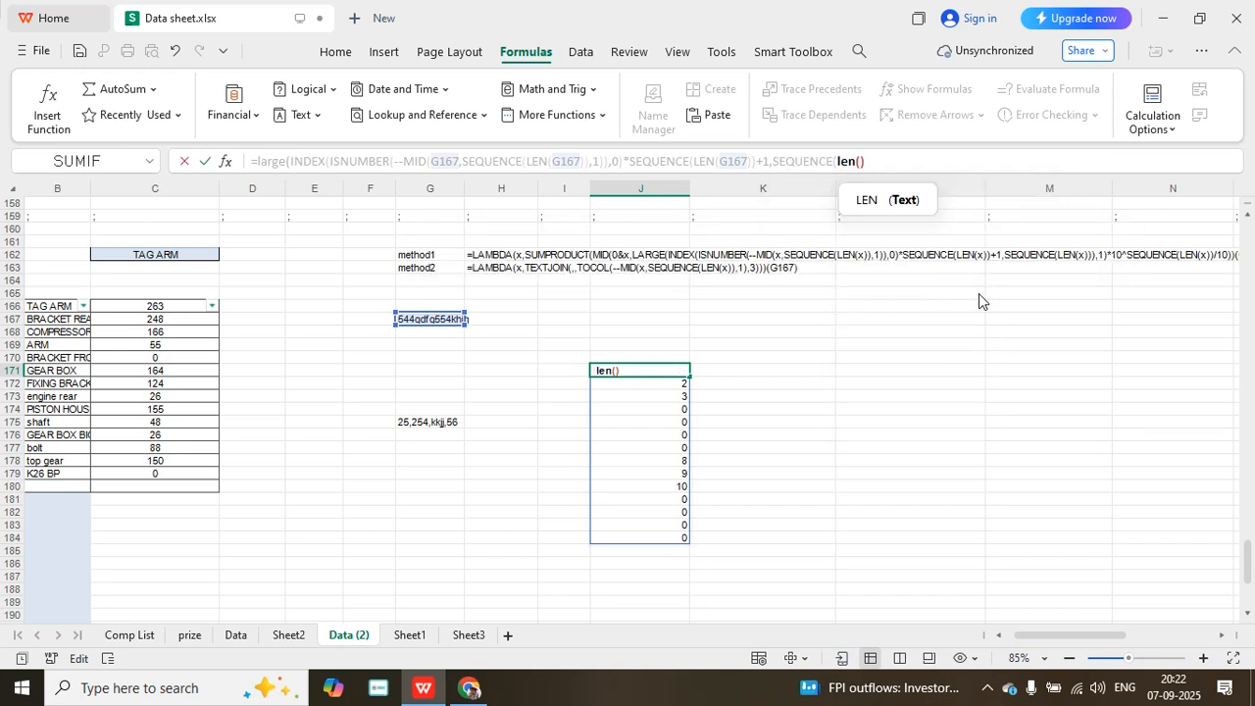
click(421, 322)
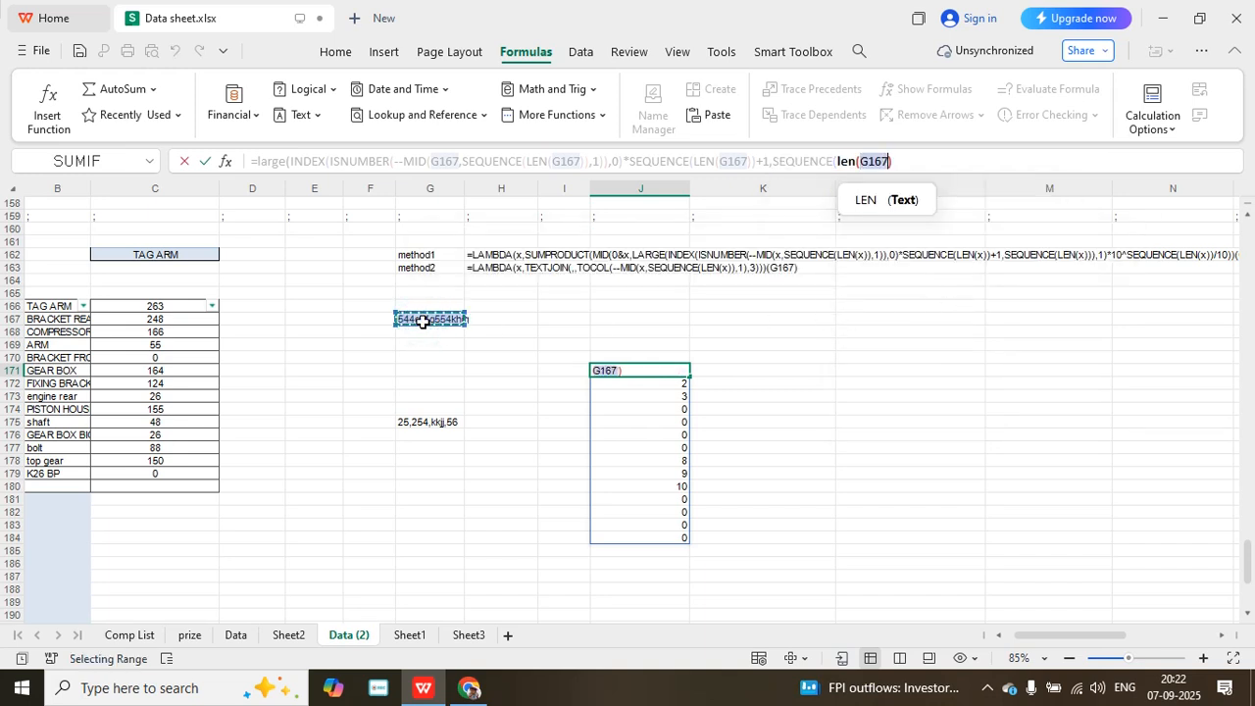
text())
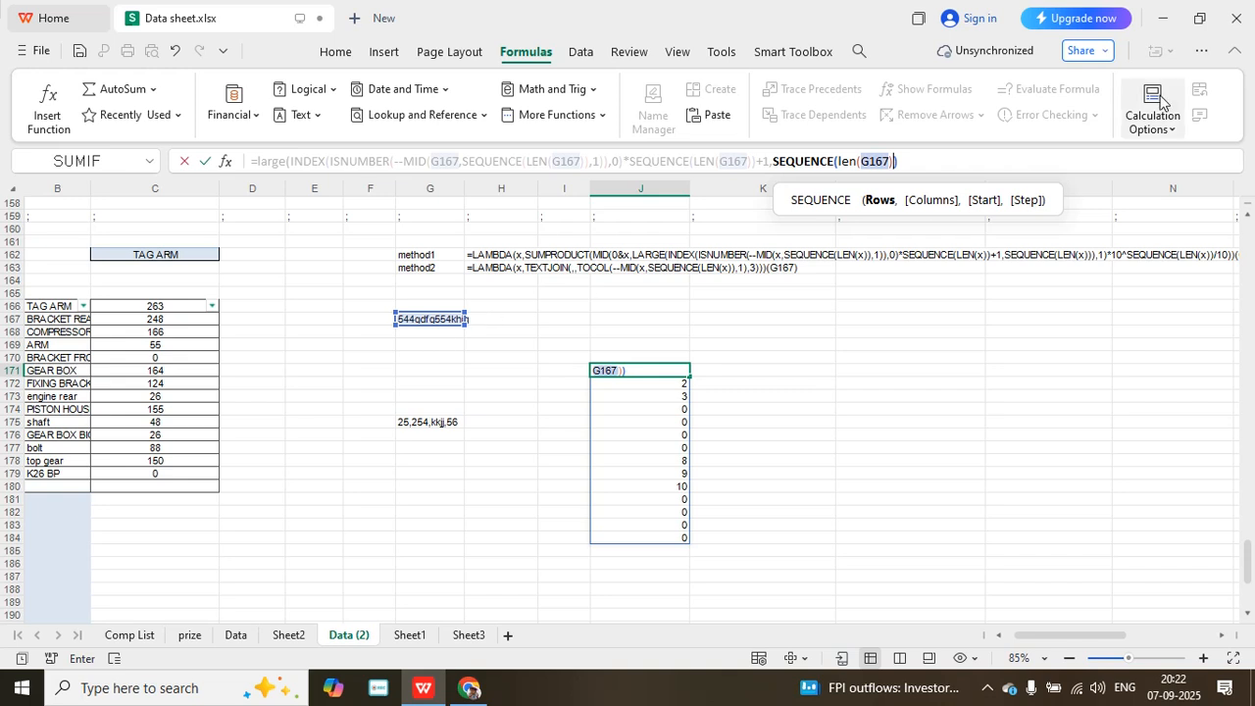
click(923, 157)
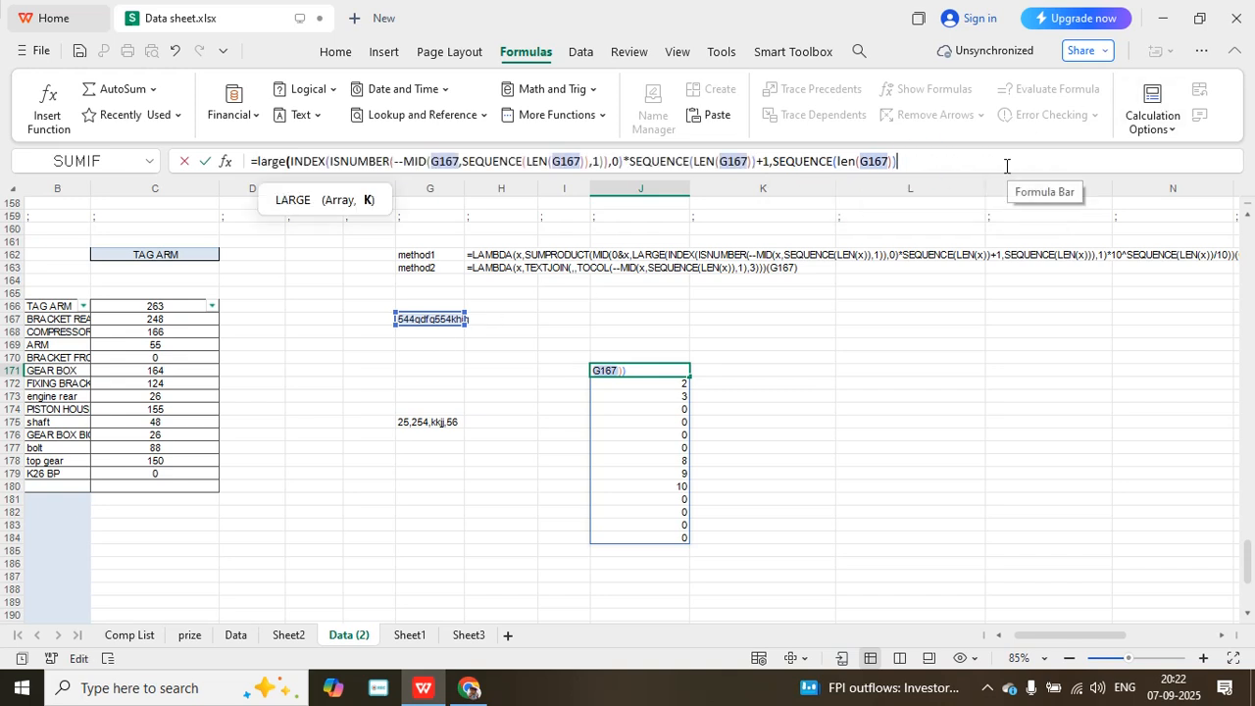
text())
key(Return)
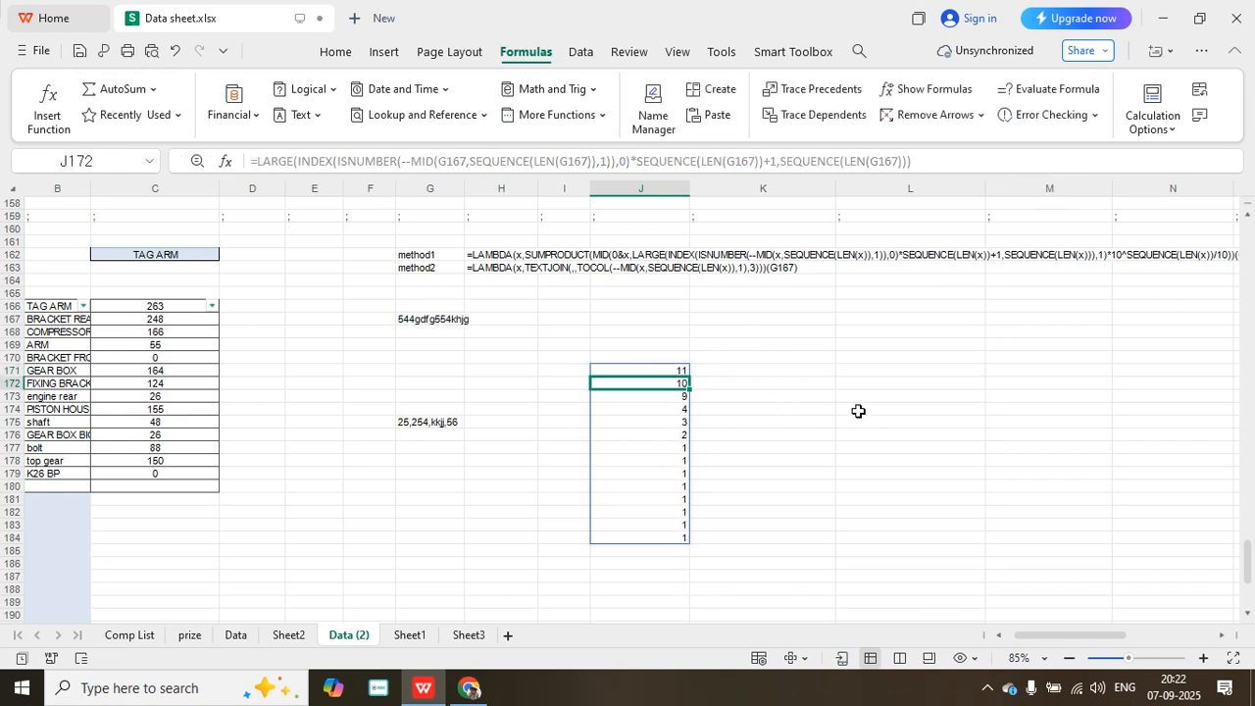
click(655, 372)
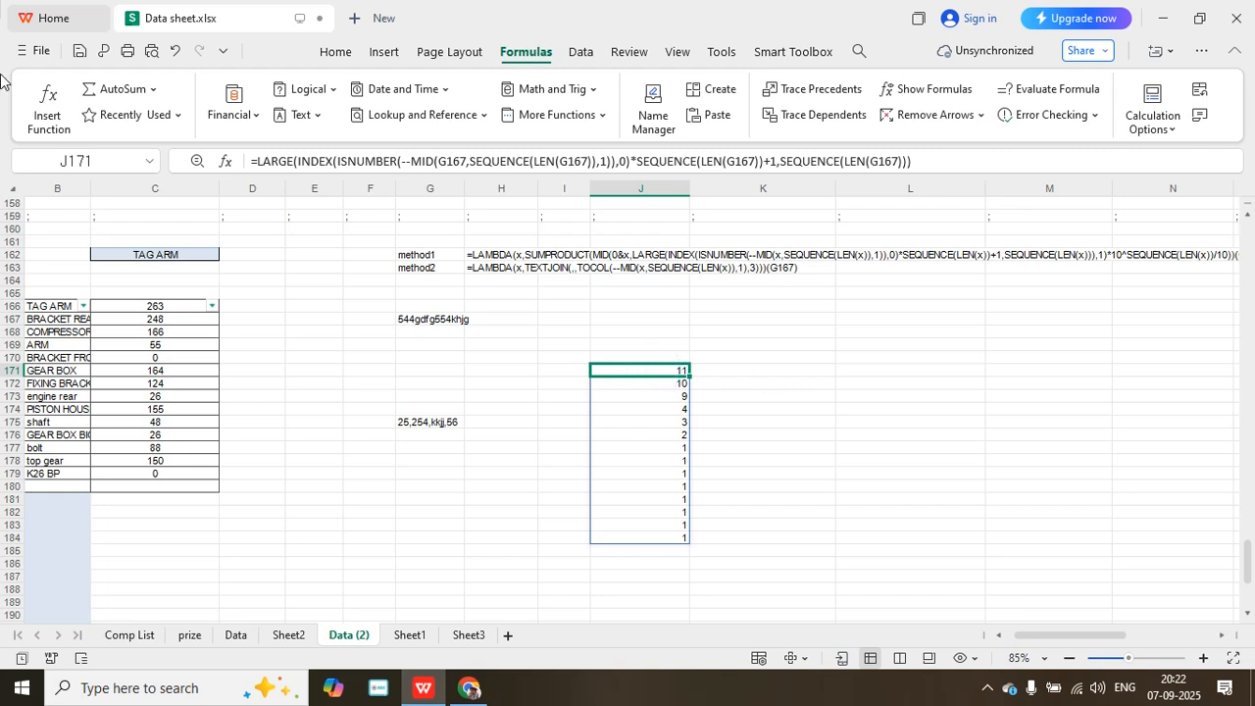
click(256, 161)
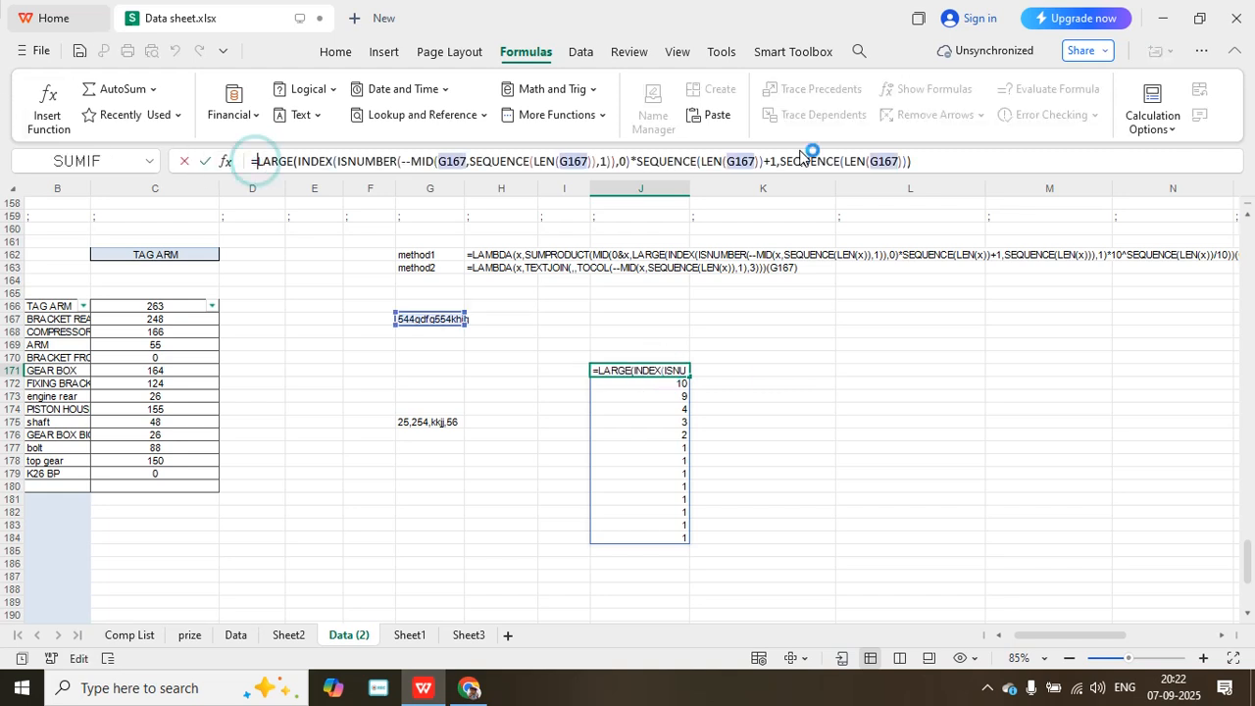
text(mid)
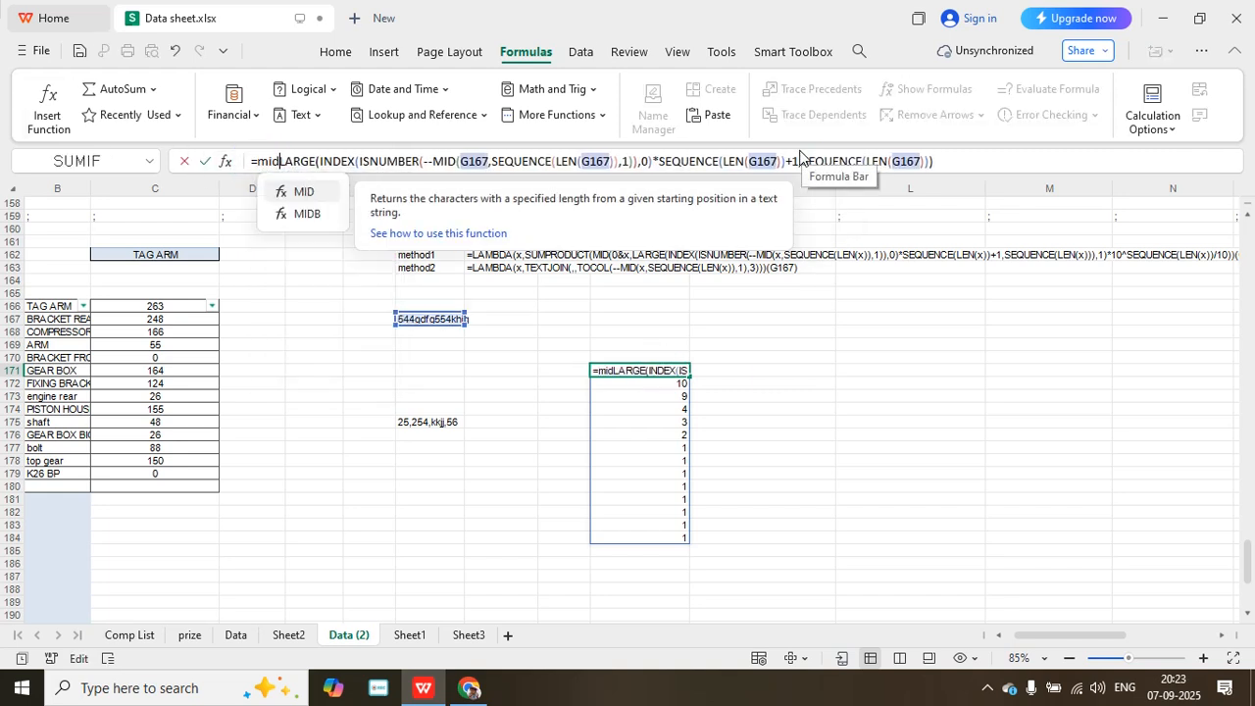
text(()
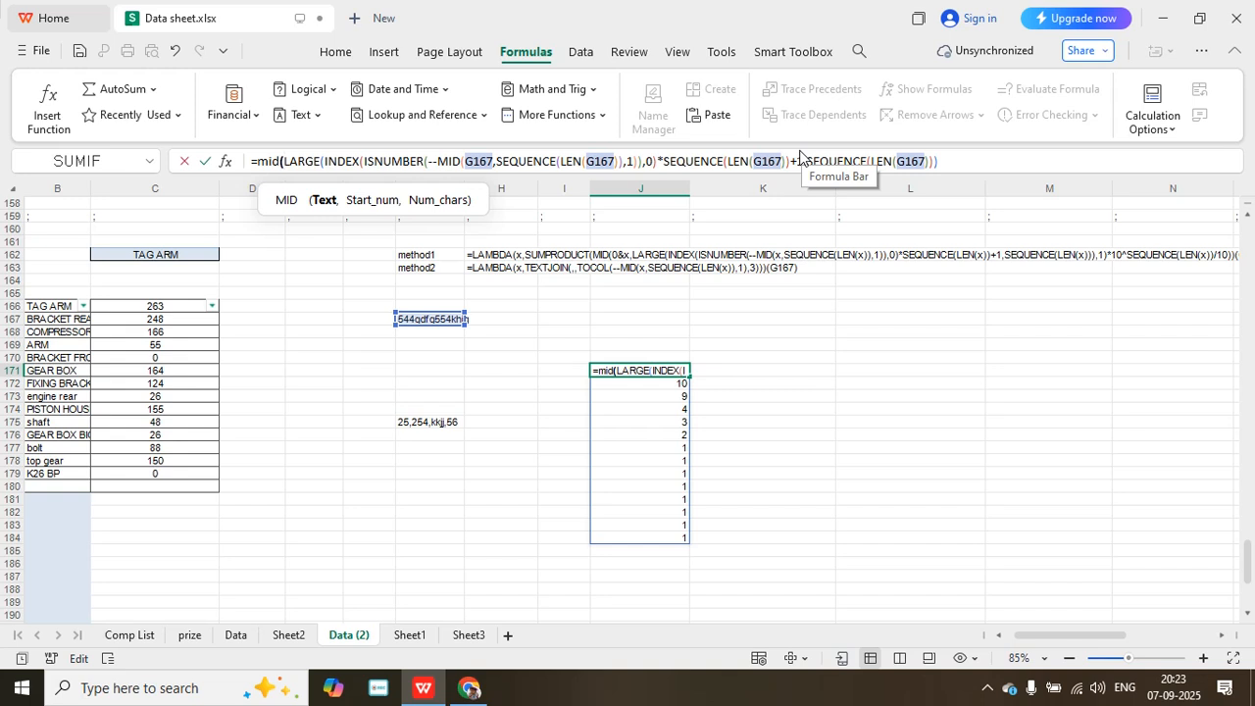
text(0)
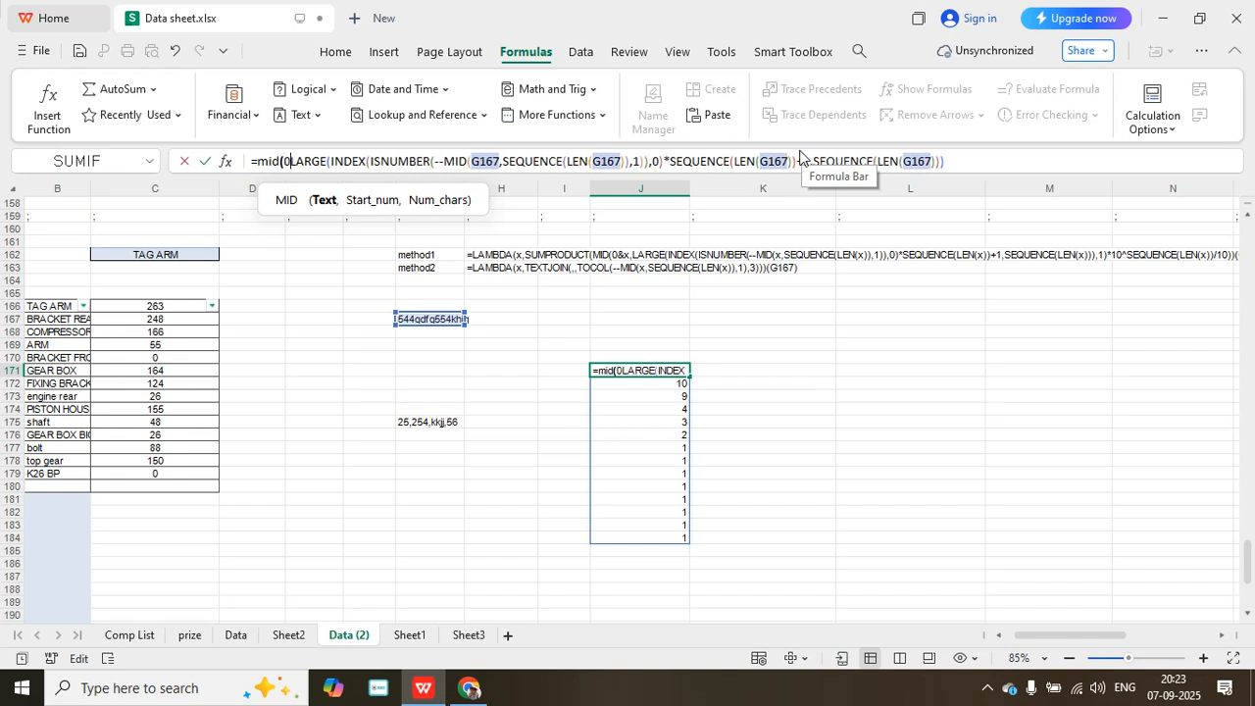
key(shift+Home)
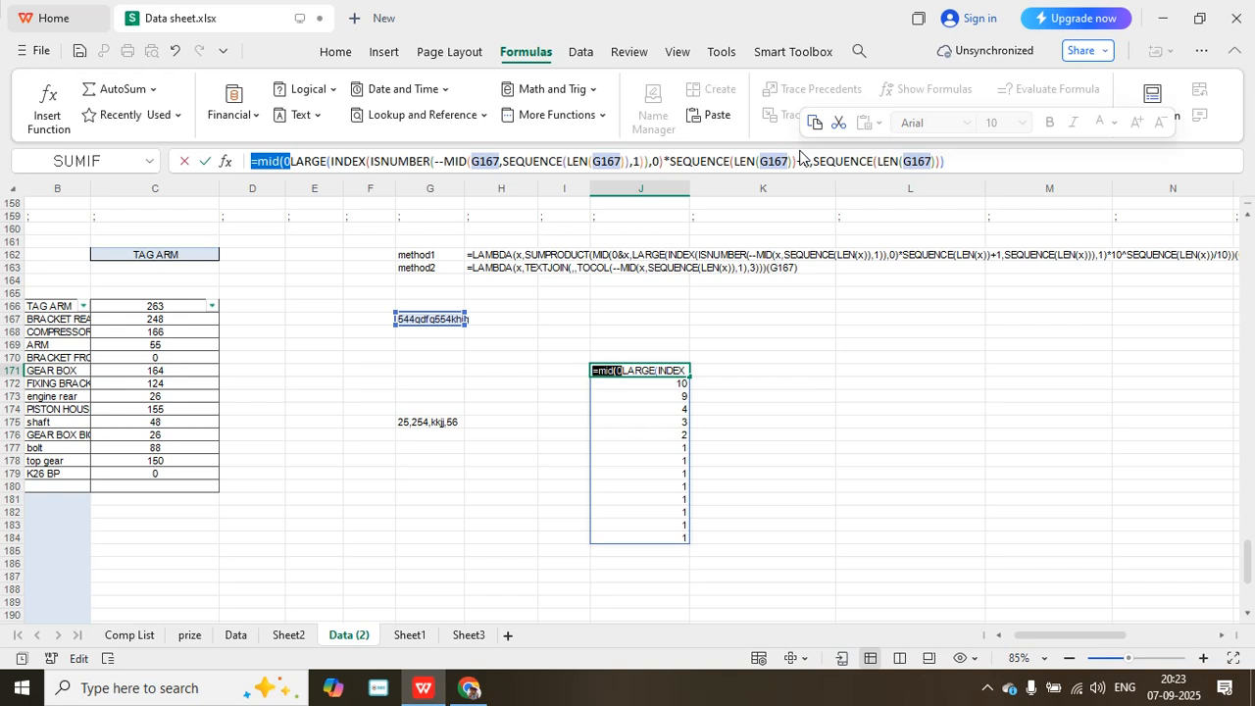
text(&)
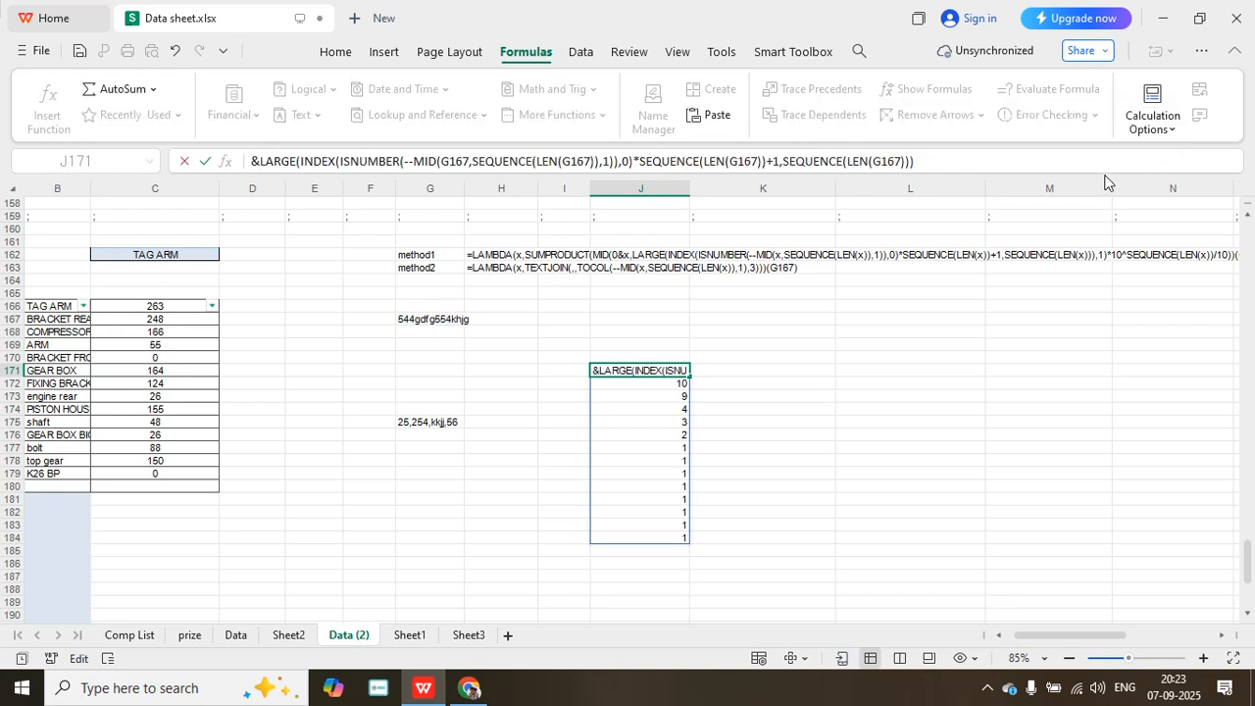
click(951, 161)
click(927, 161)
click(927, 160)
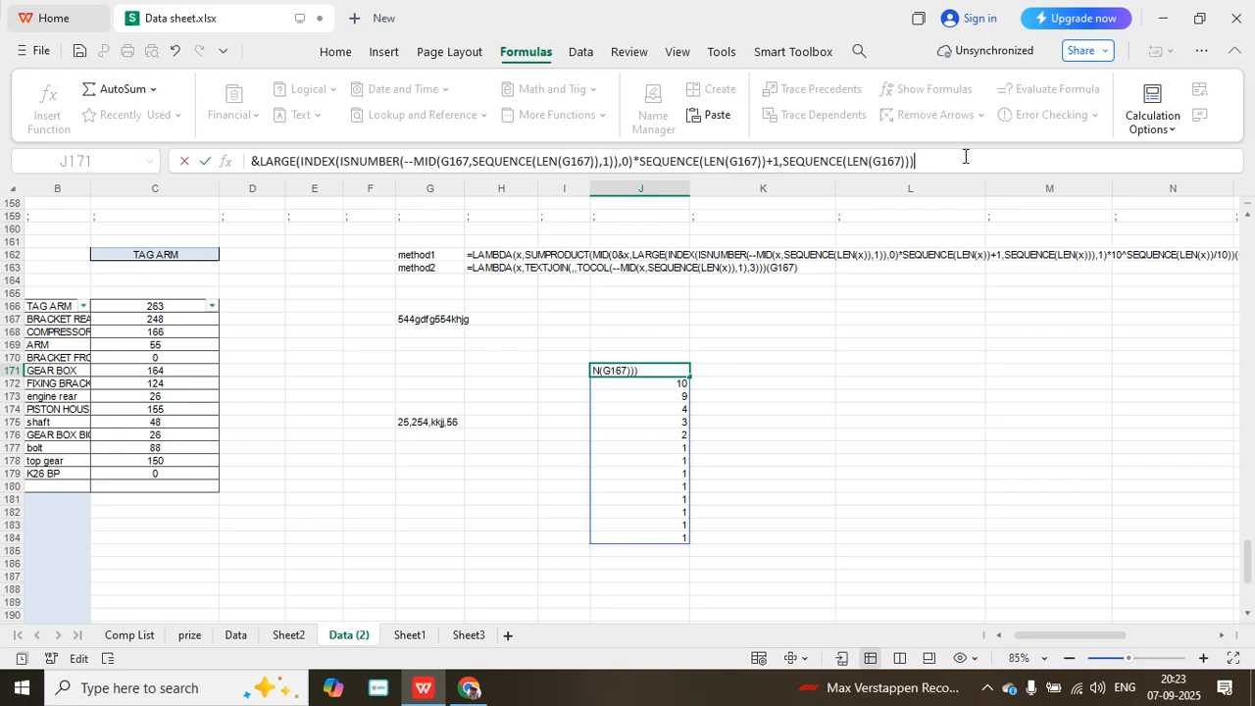
drag(936, 161, 192, 146)
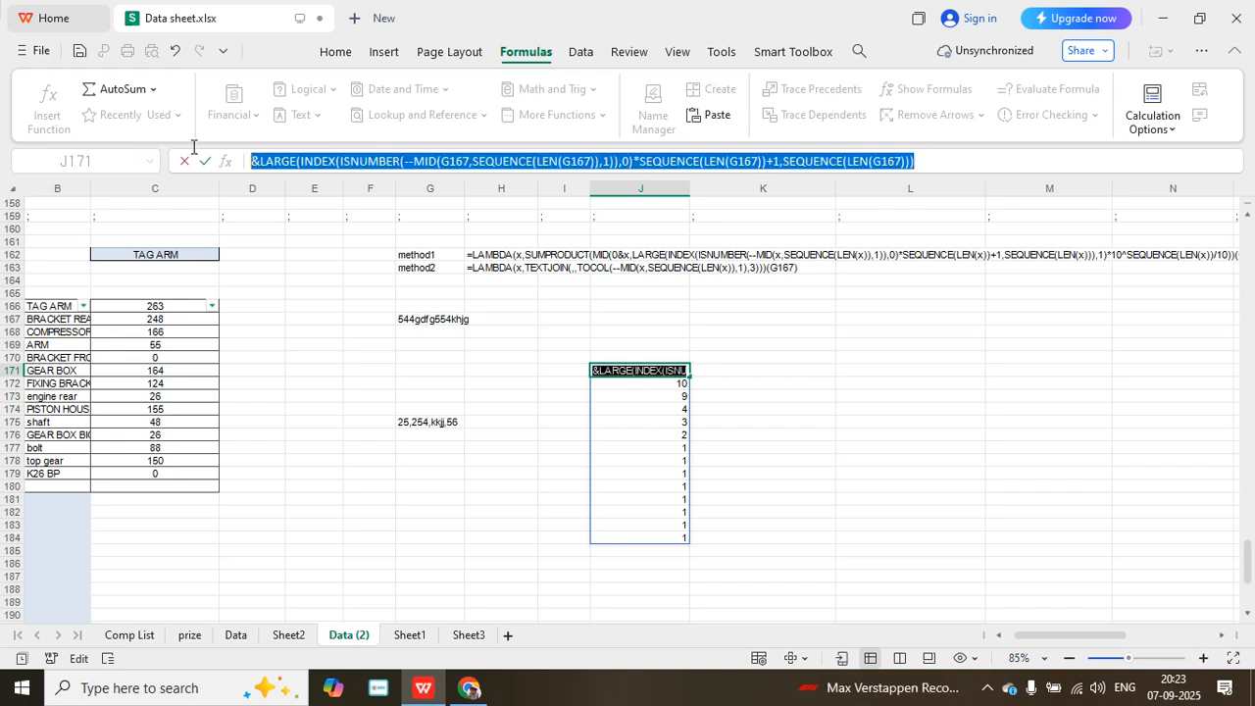
- Restore the equals sign in J171 and begin a MID function before LARGE, with 0&G167 as its text argument
click(253, 161)
text(=)
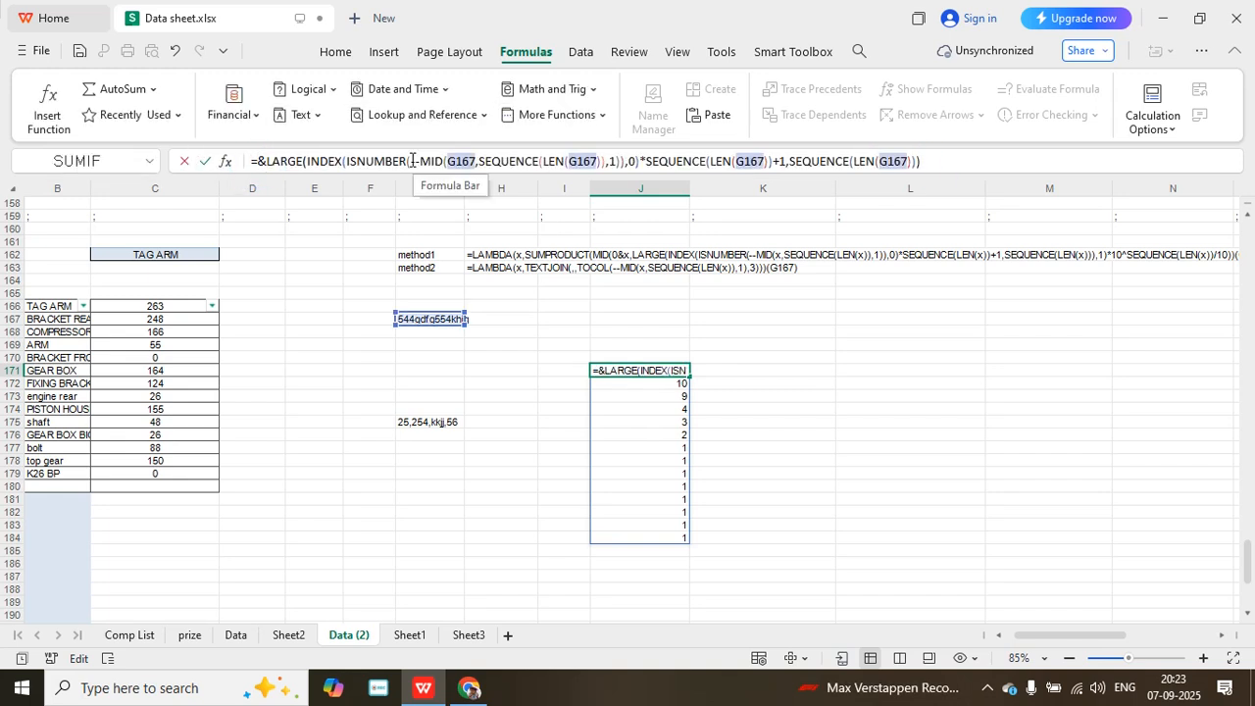
text(mi)
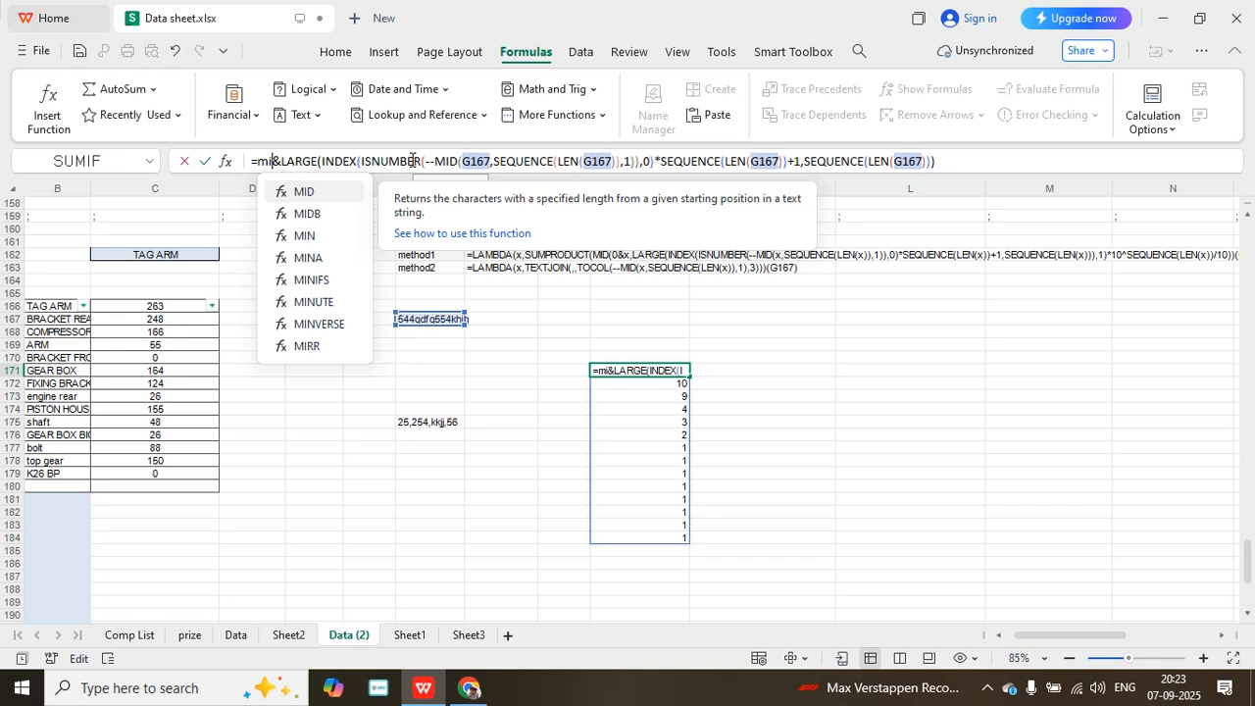
text(d)
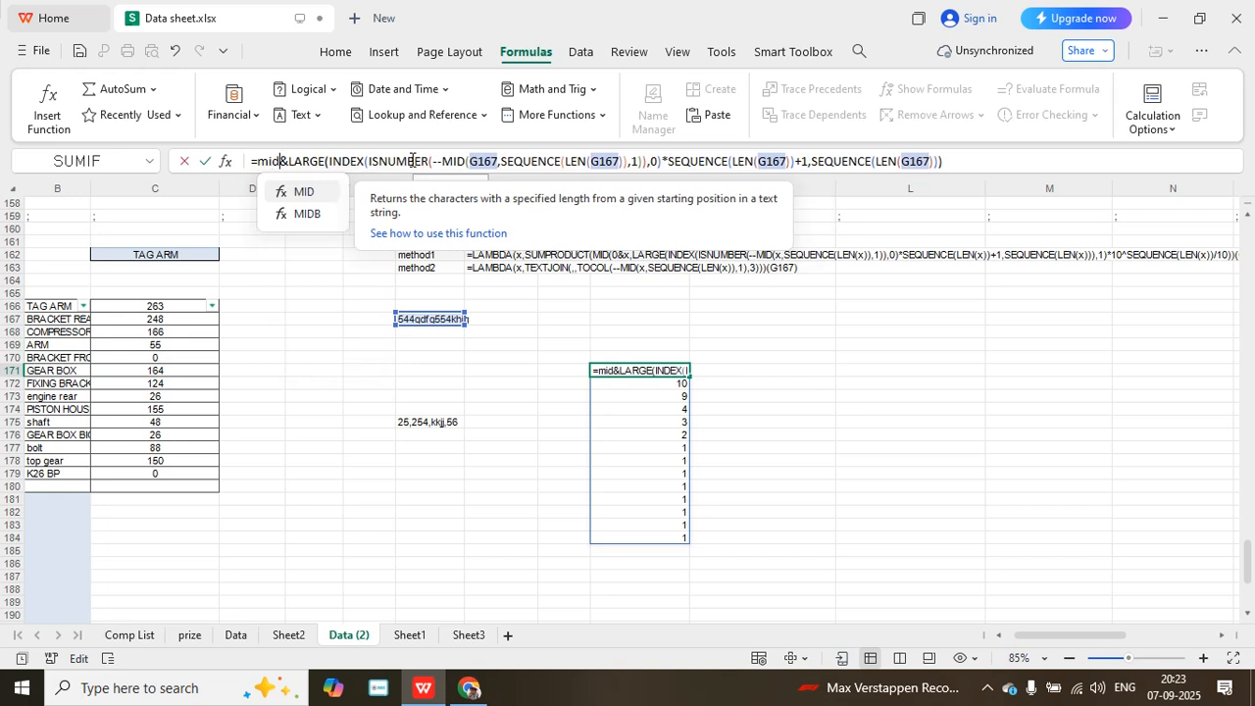
text((0)
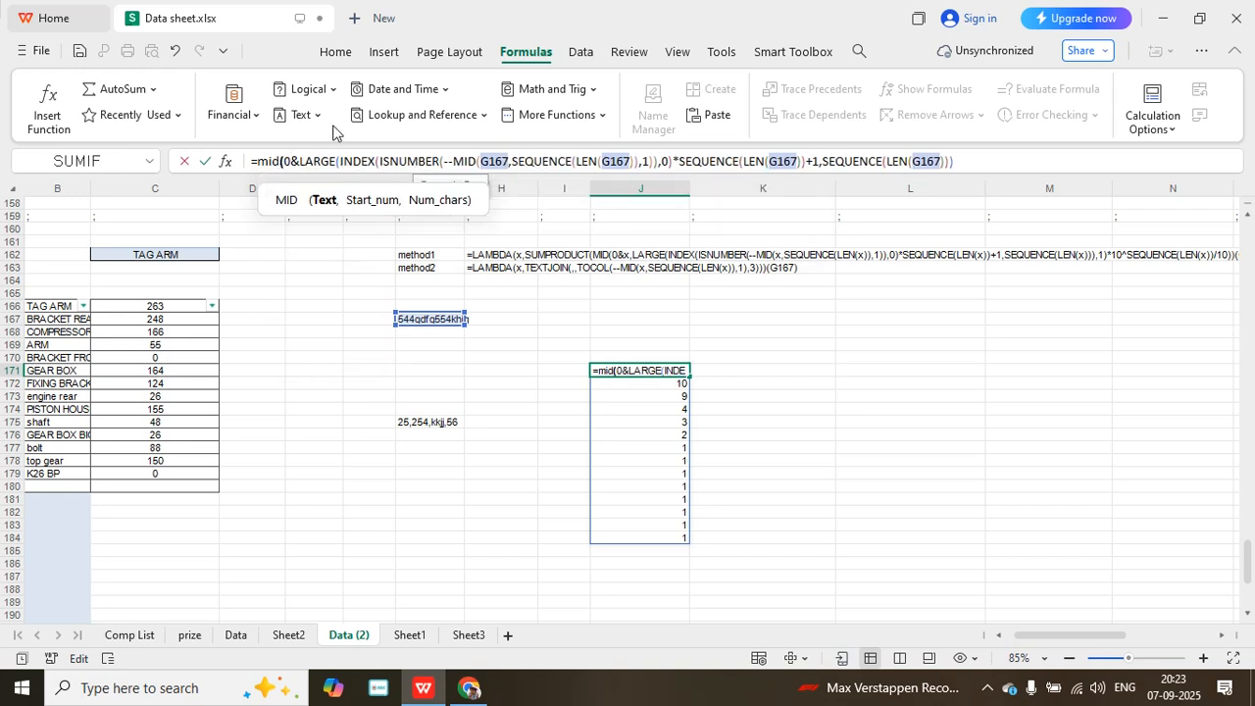
click(424, 318)
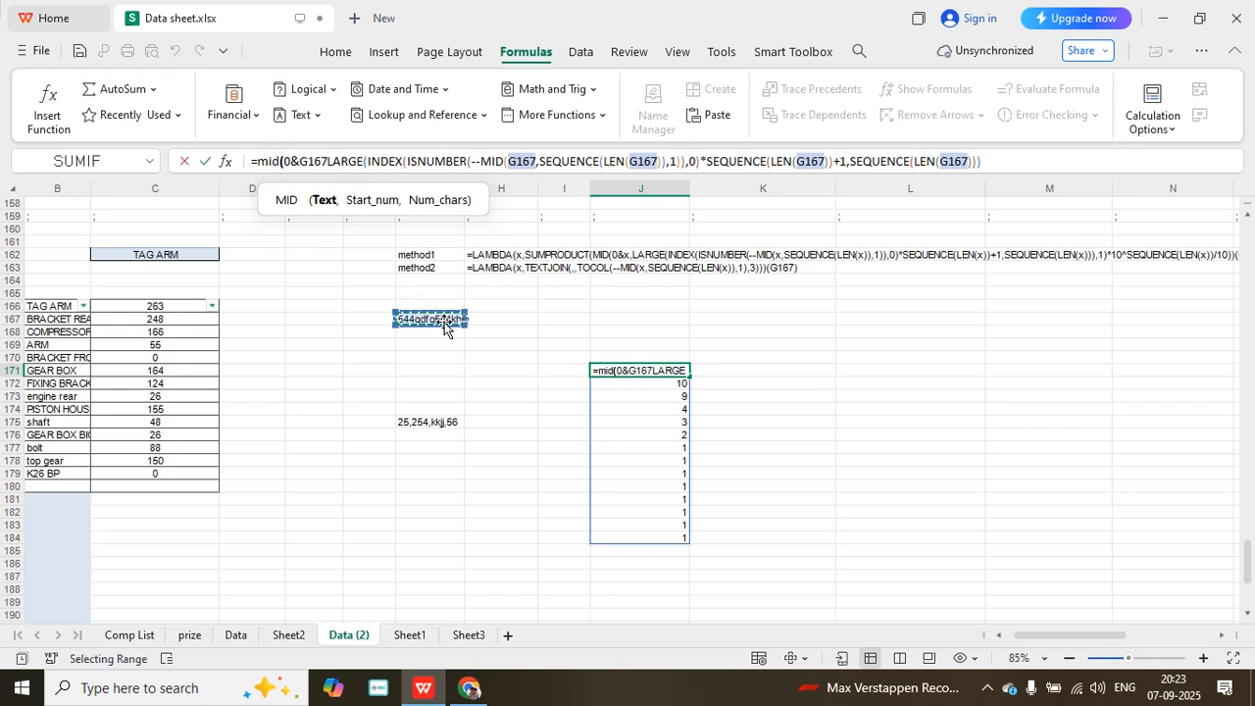
text(,)
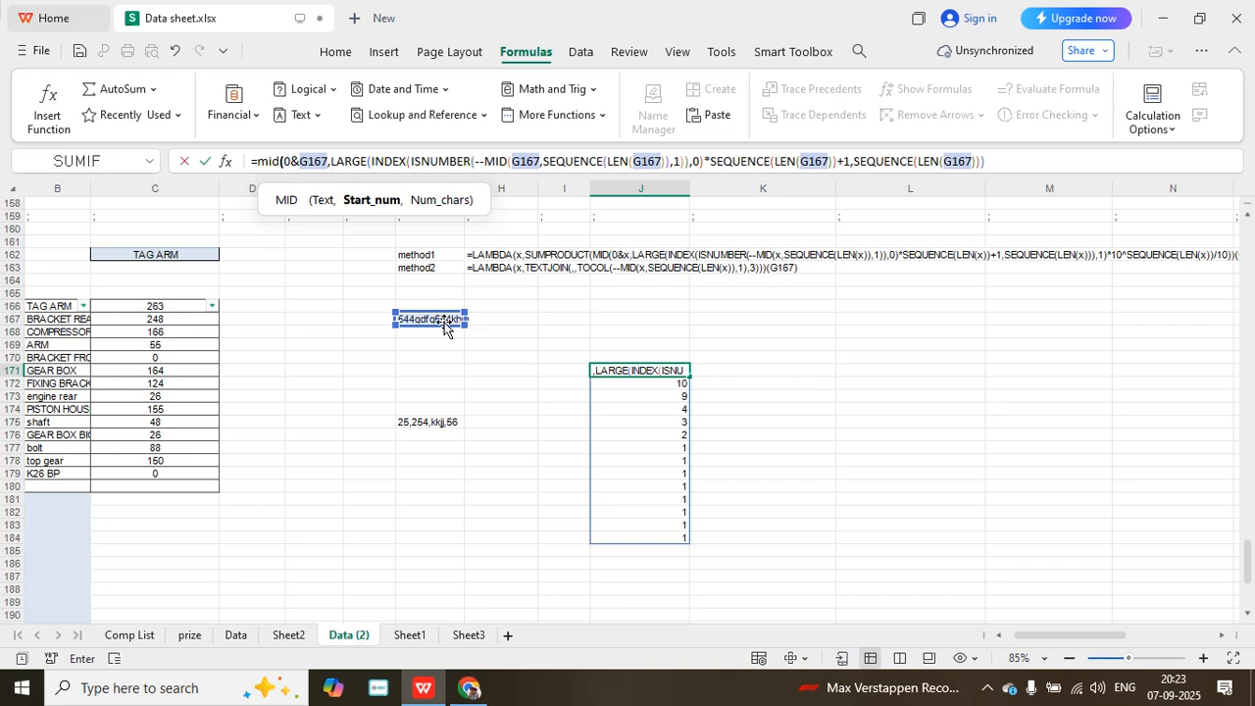
- Set the number of characters of the outer MID in J171 to 1 and complete the formula
click(1008, 163)
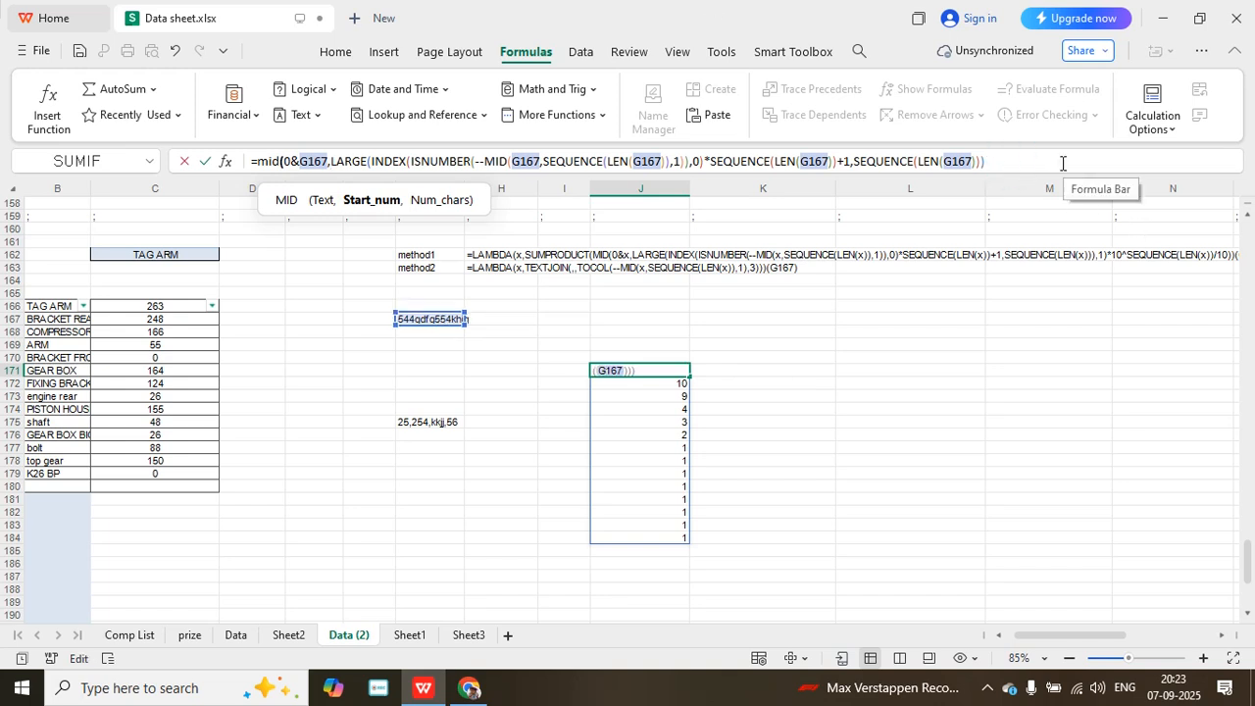
text(,)
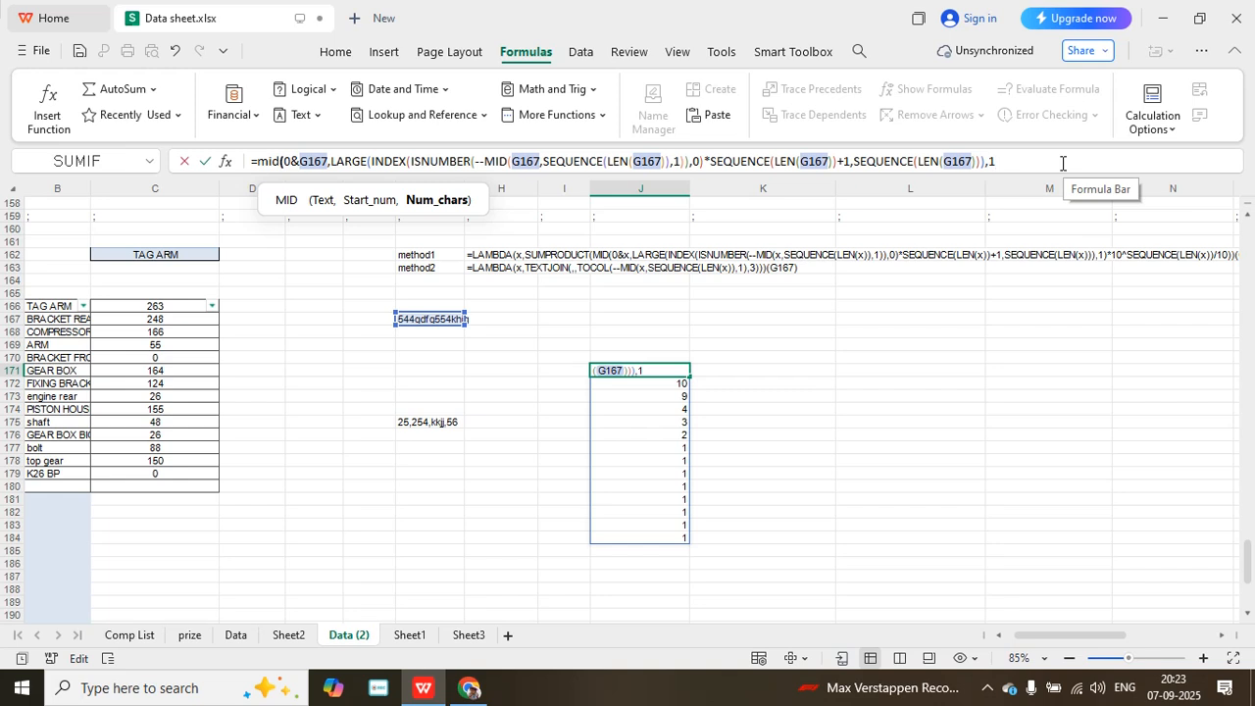
text(1))
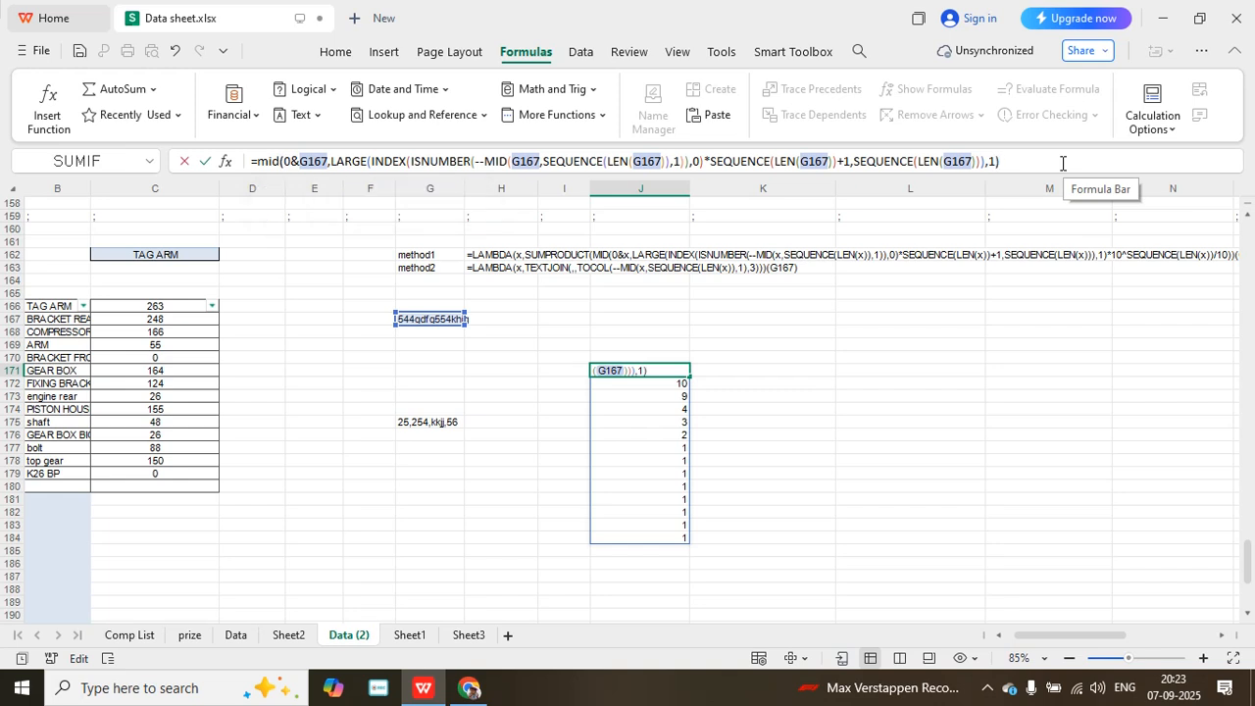
key(Return)
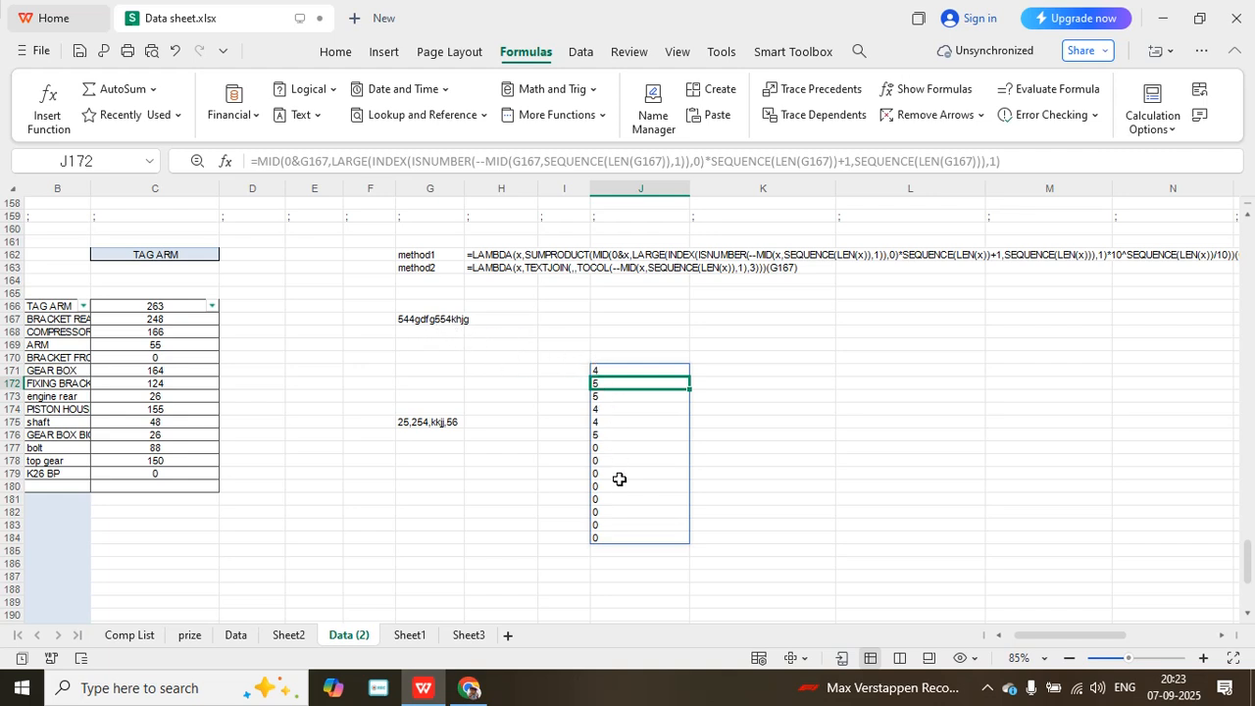
- Enter the helper formula =10^SEQUENCE(LEN(G167)) in L171
click(921, 373)
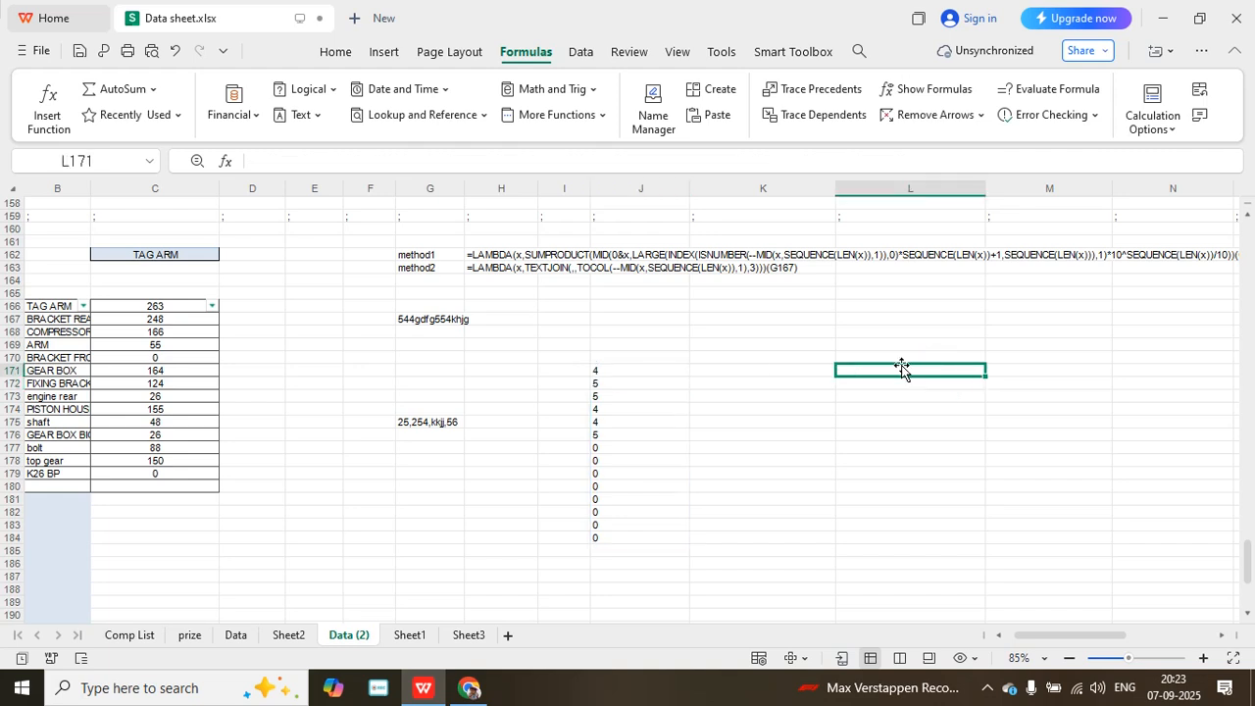
text(=)
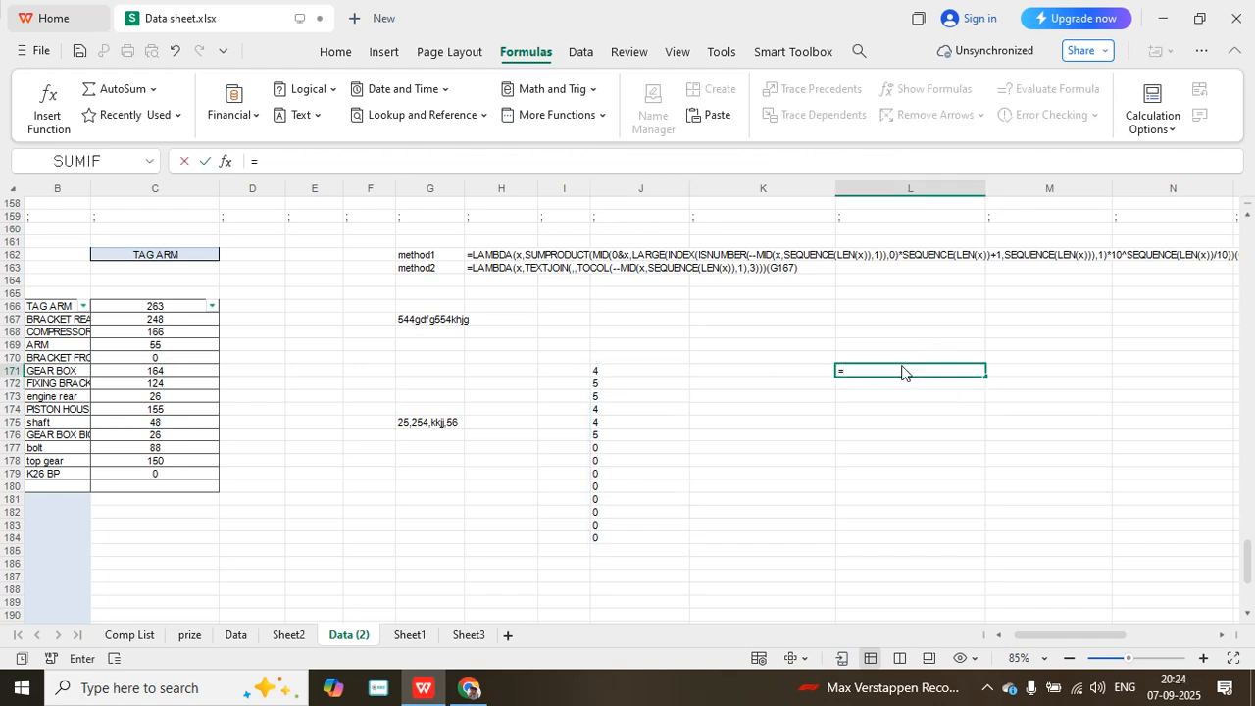
text(10^se)
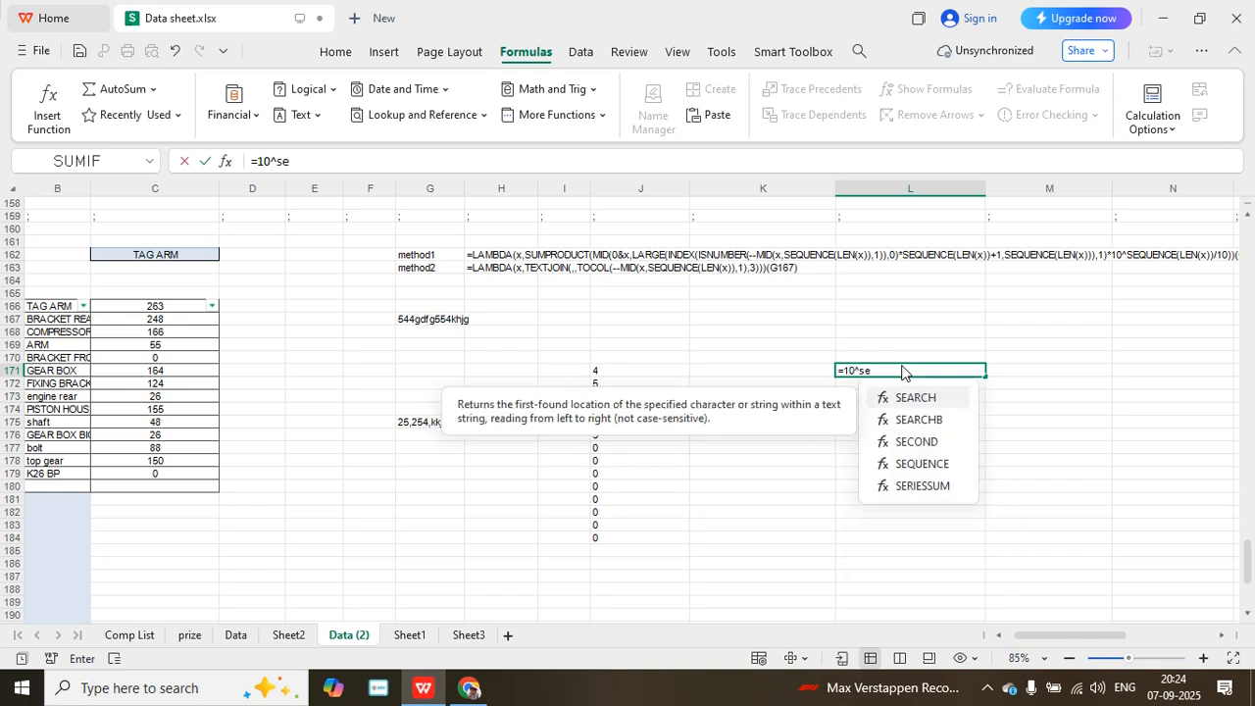
double_click(921, 464)
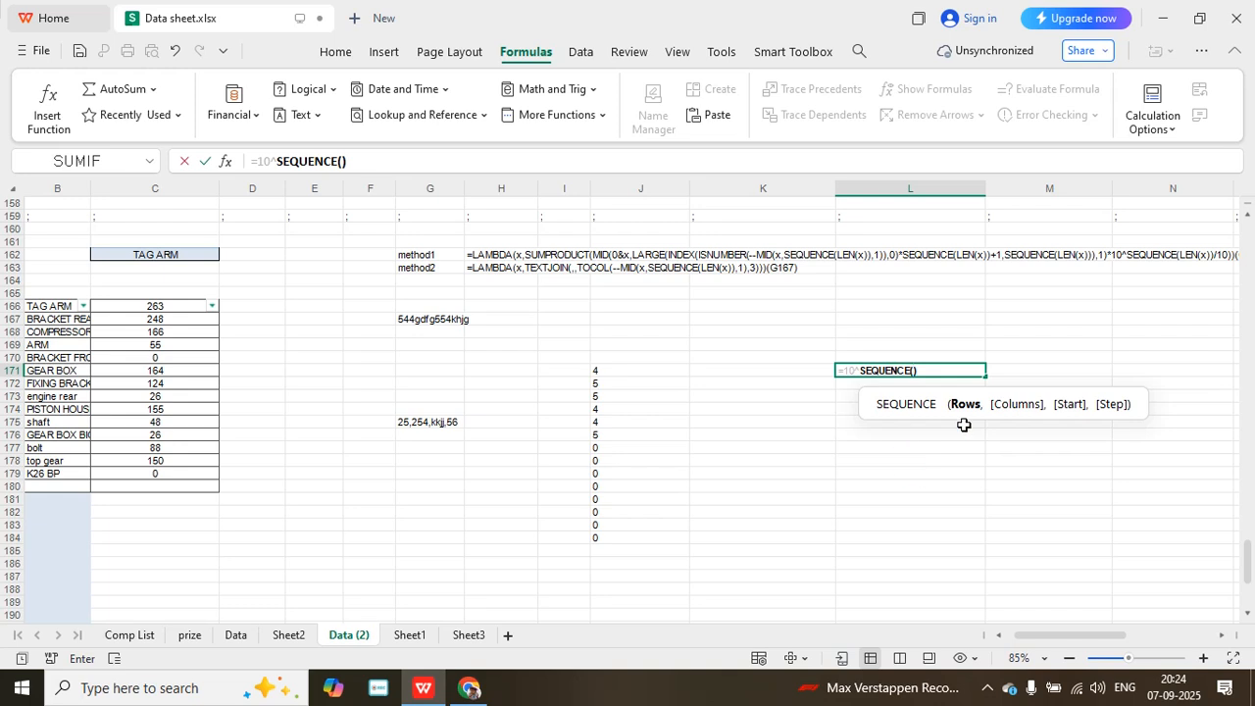
text(len)
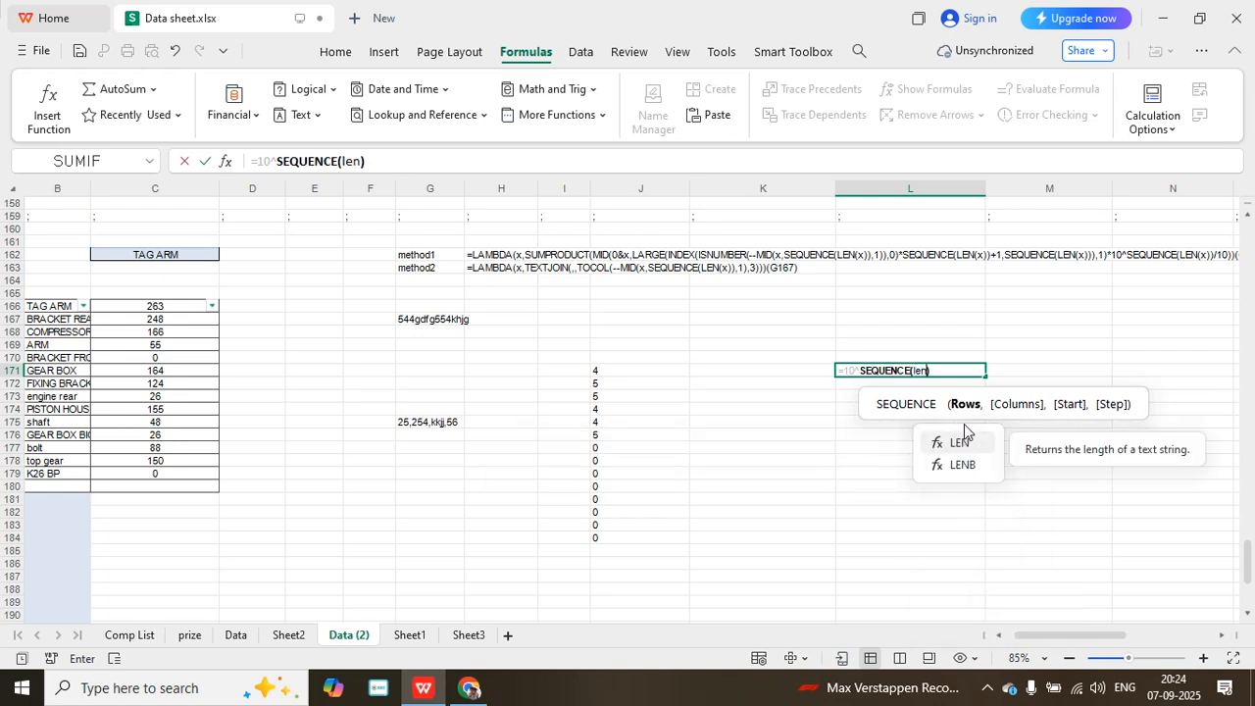
text(()
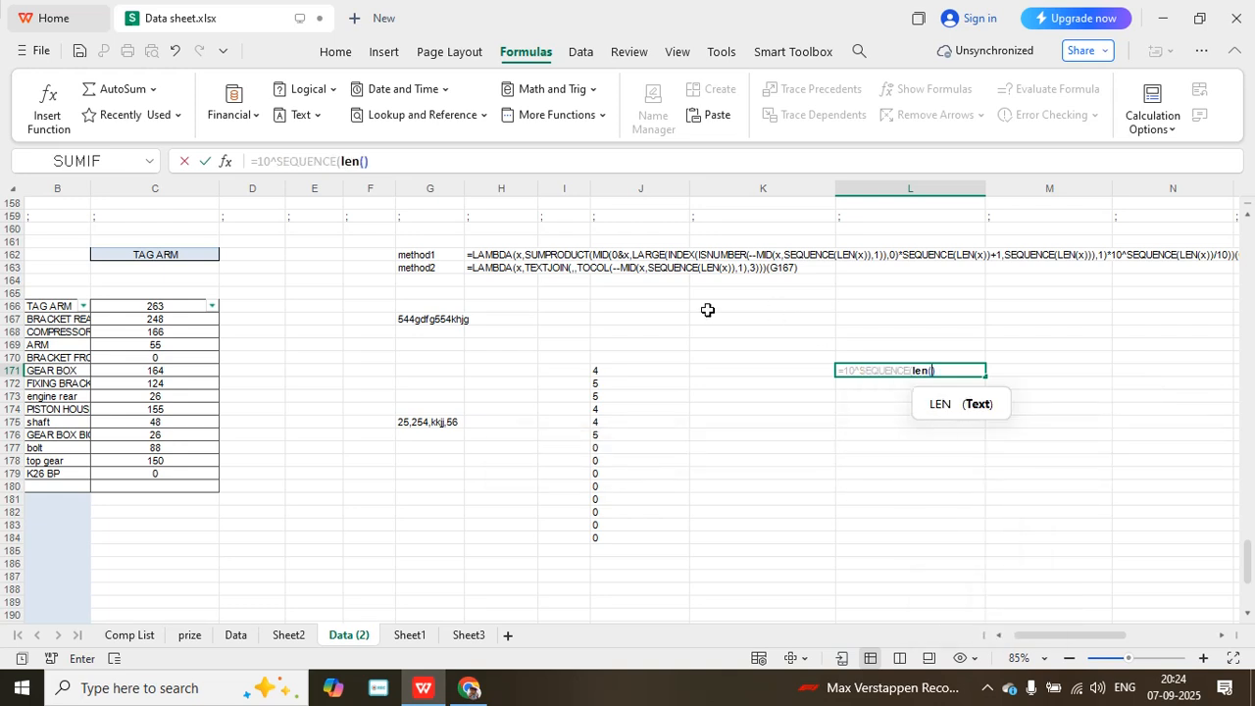
click(438, 324)
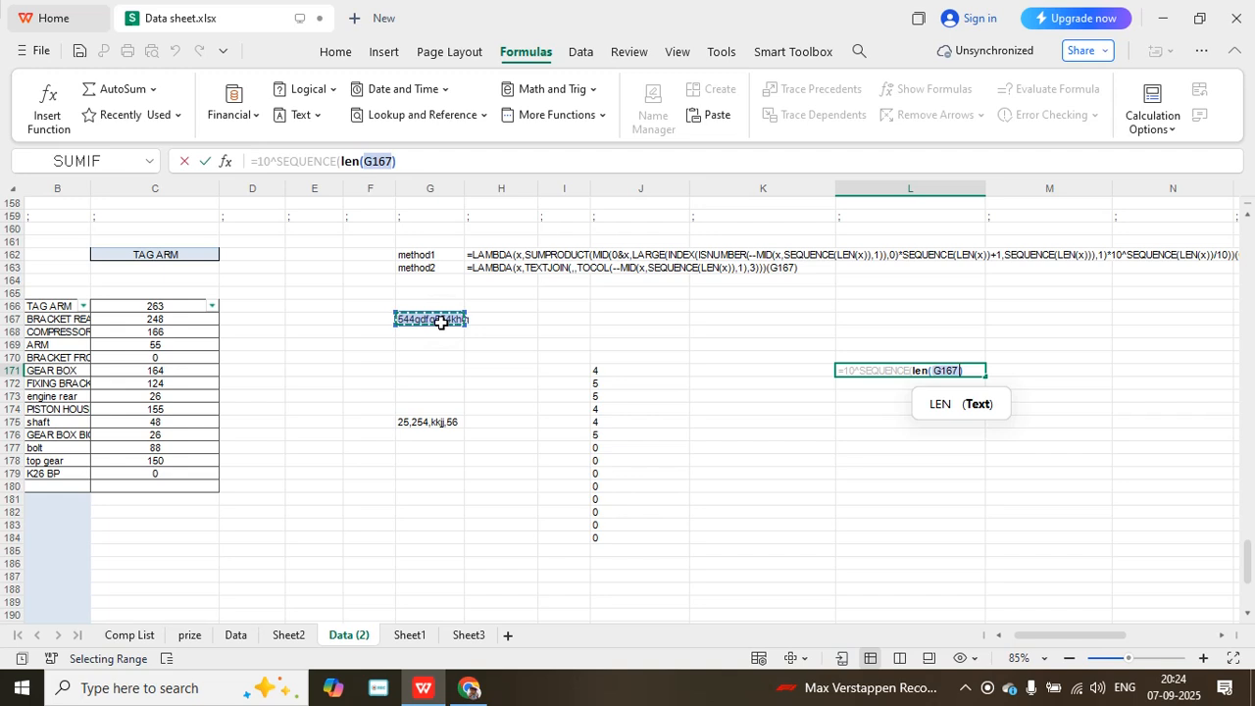
text())
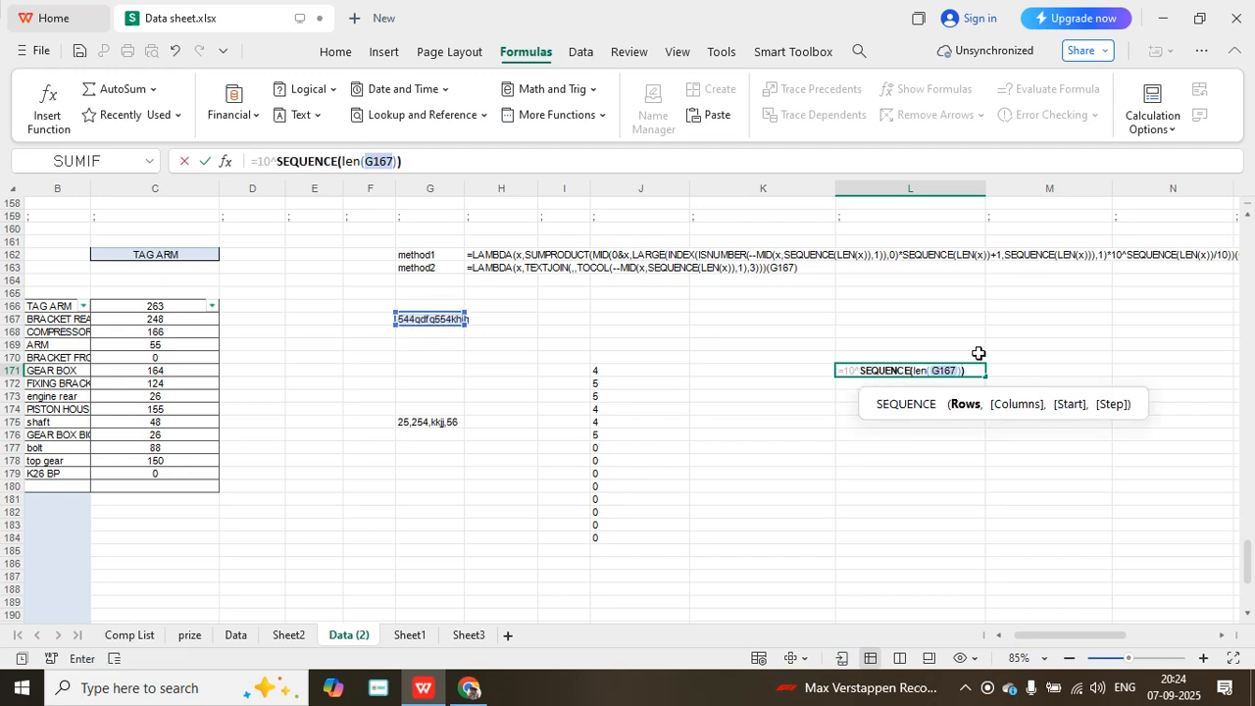
click(967, 372)
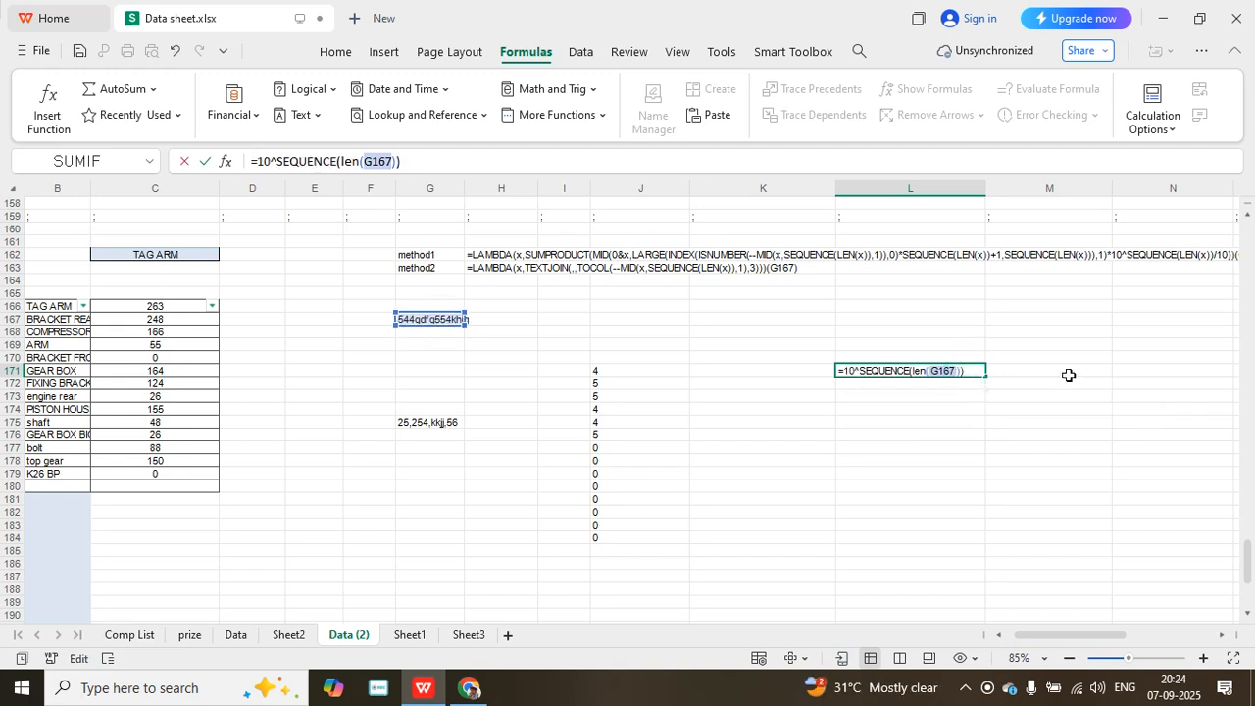
key(Return)
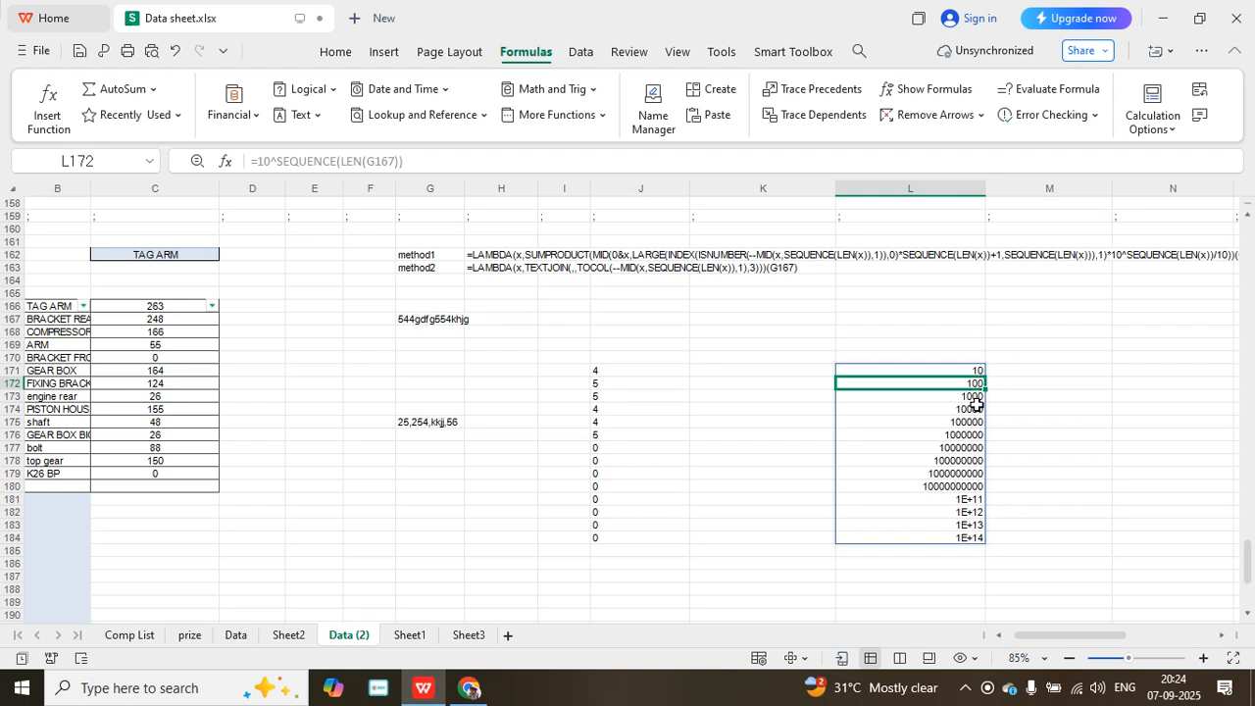
- Divide the powers-of-ten formula in L171 by 10
click(963, 371)
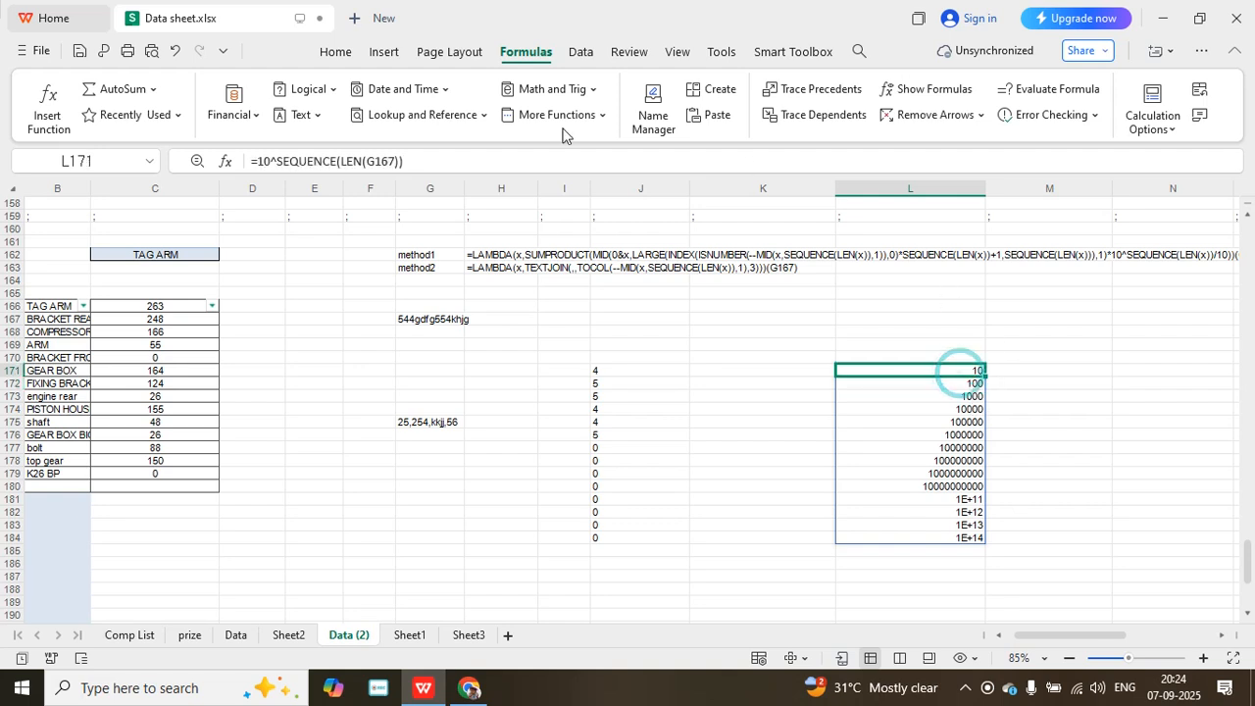
click(411, 160)
text(/10)
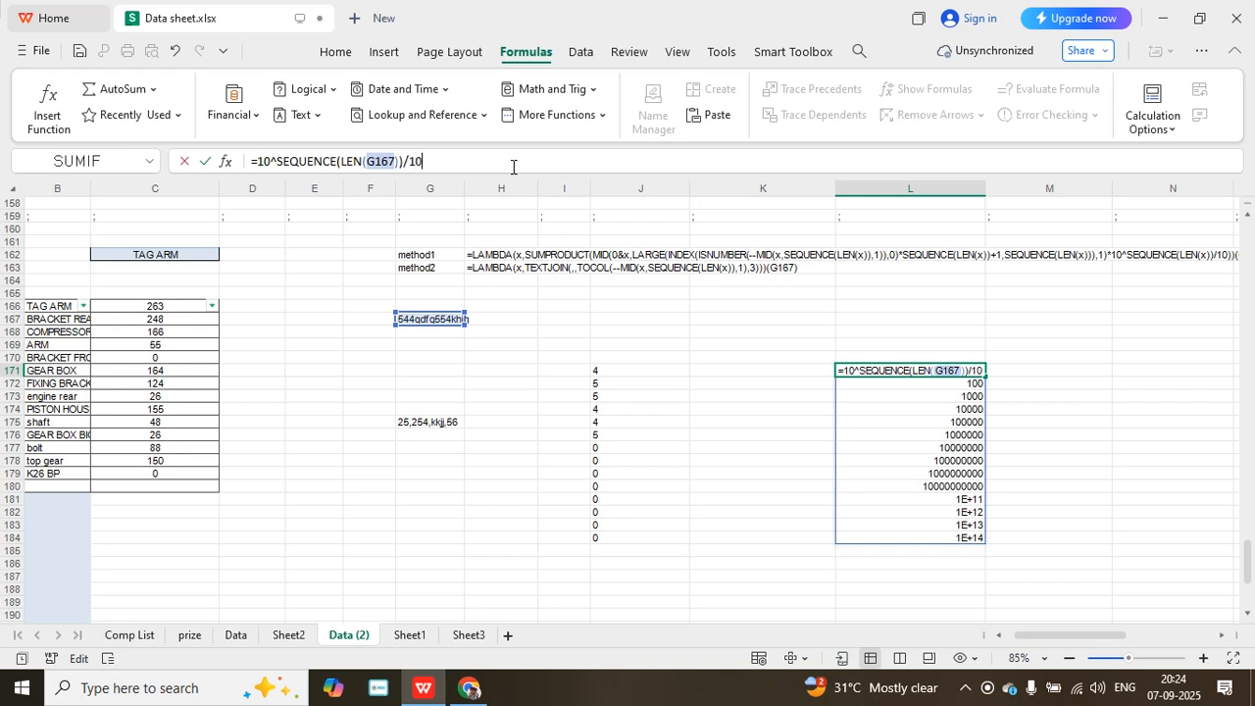
key(Return)
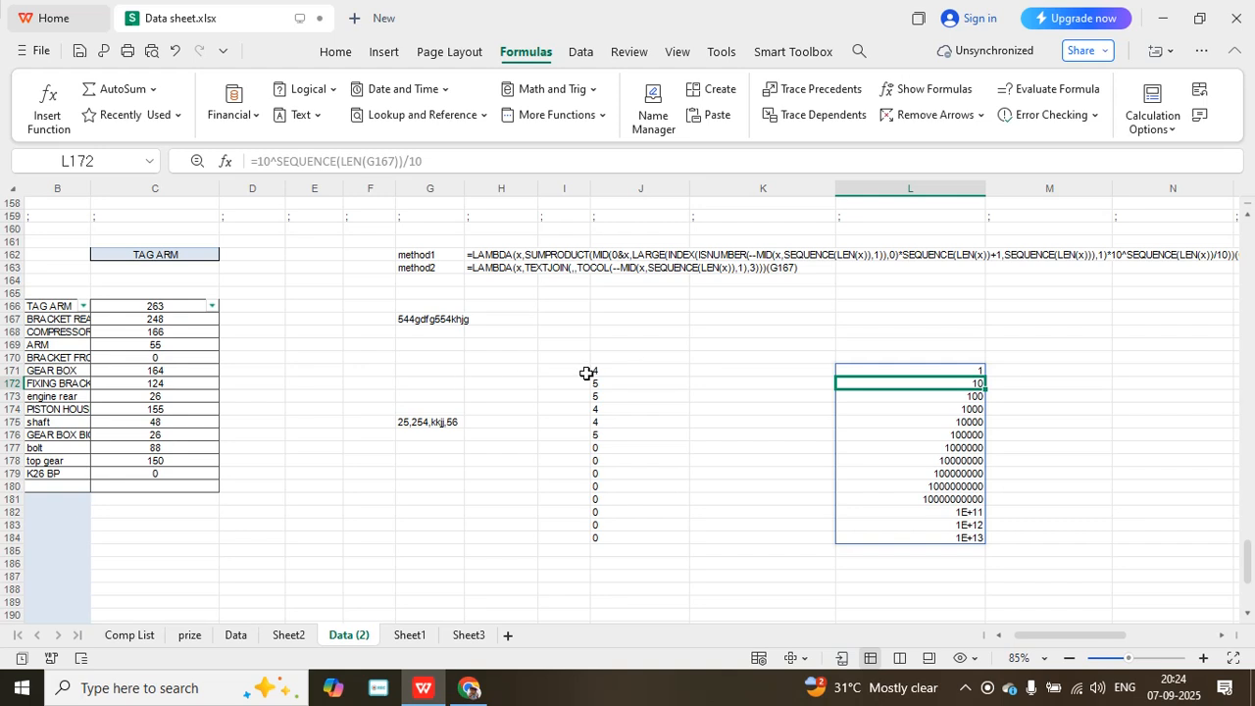
- Insert a SEQUENCE function in front of the outer MID in J171
click(627, 370)
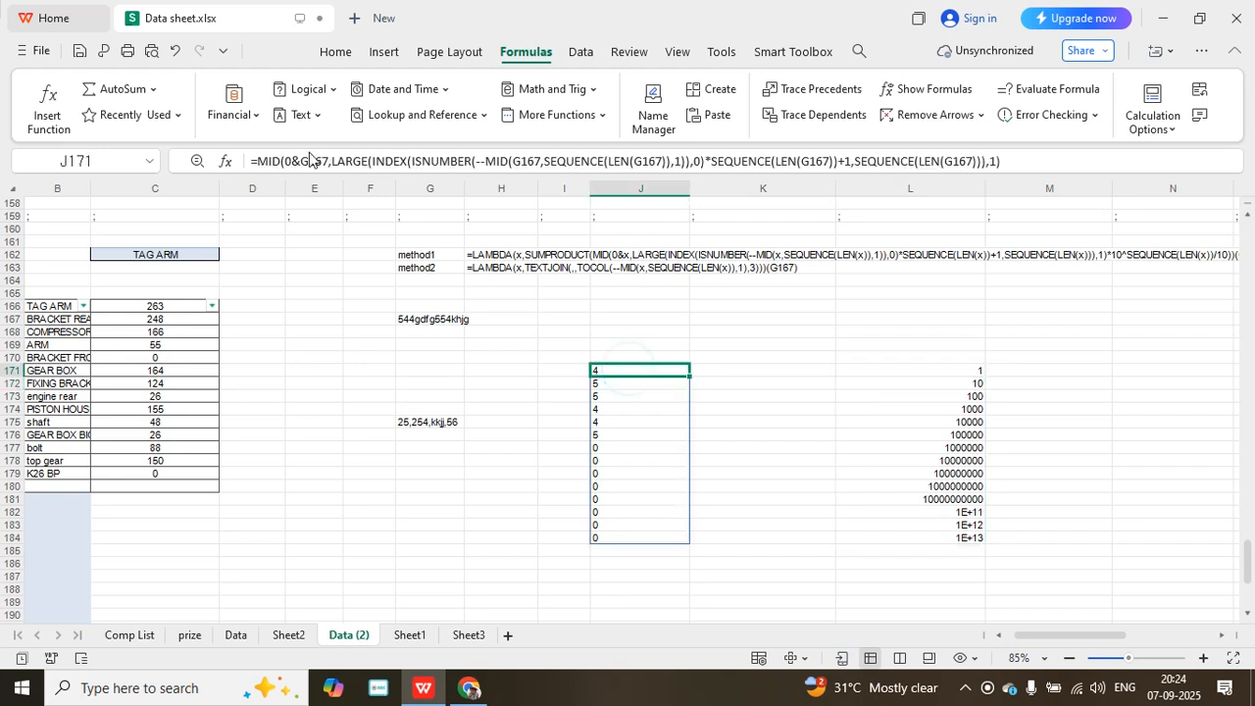
click(259, 162)
text(se)
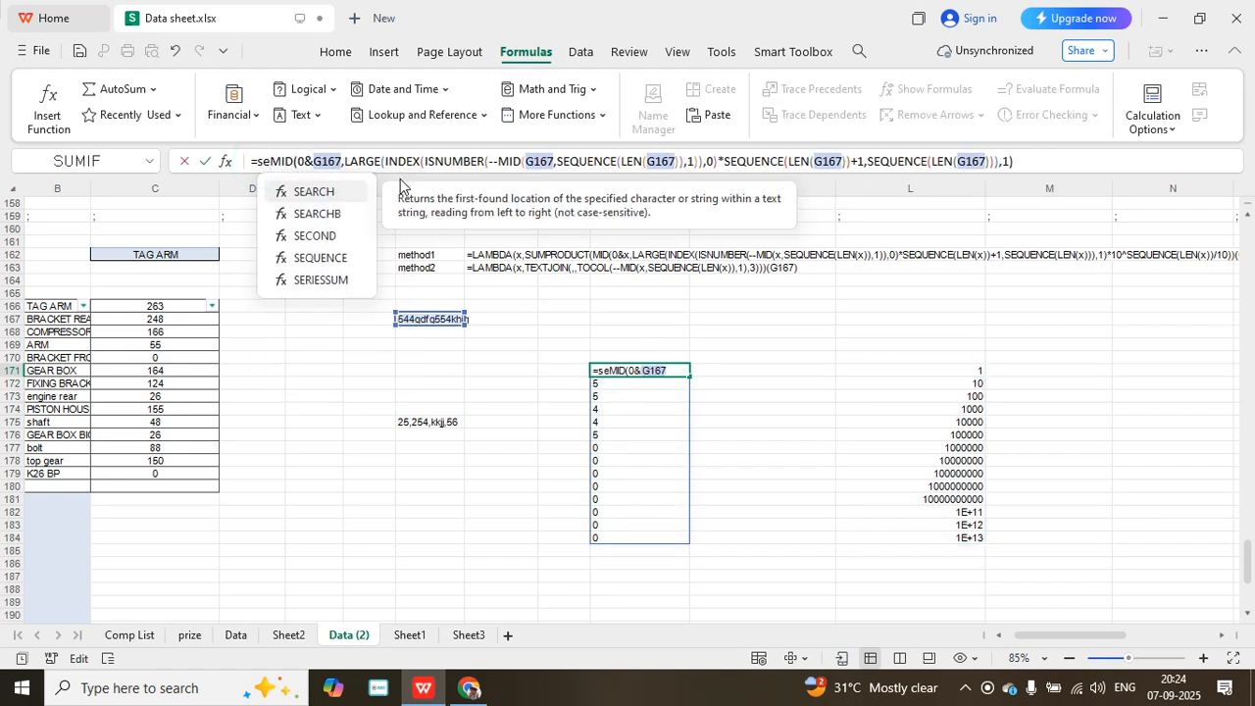
click(341, 258)
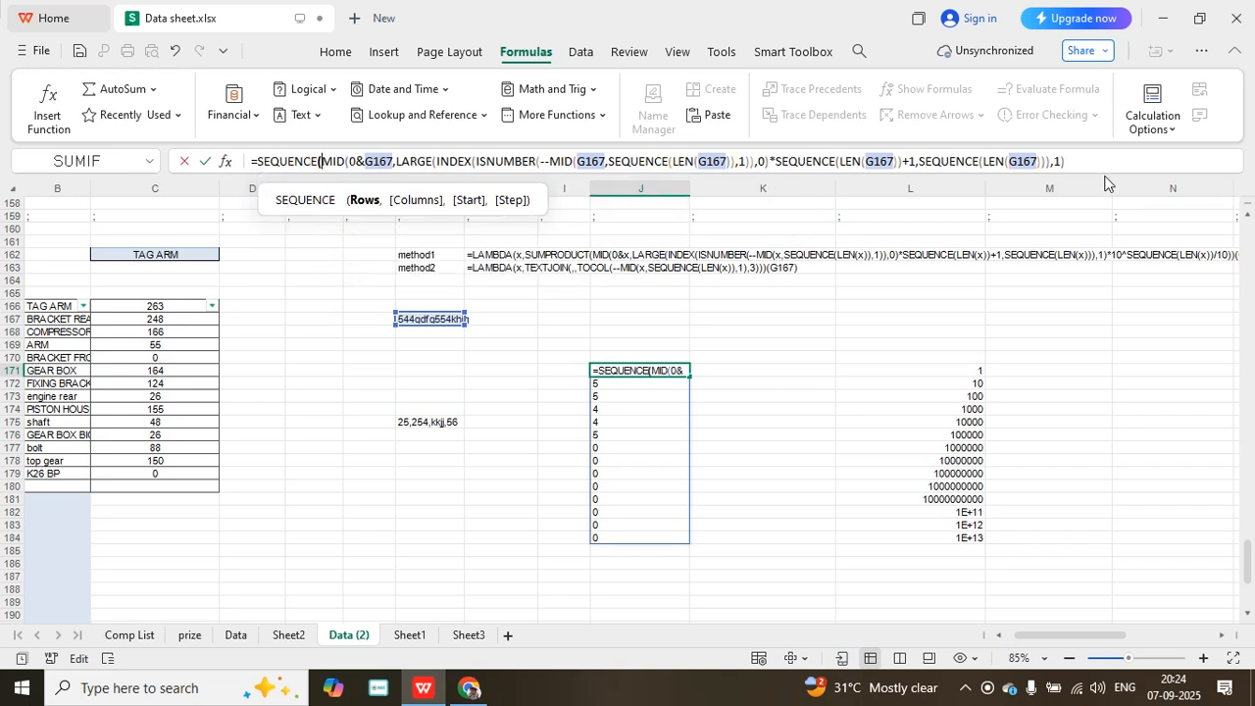
- Append an opening bracket and 10^SEQUENCE( after the outer MID term in J171
click(1103, 164)
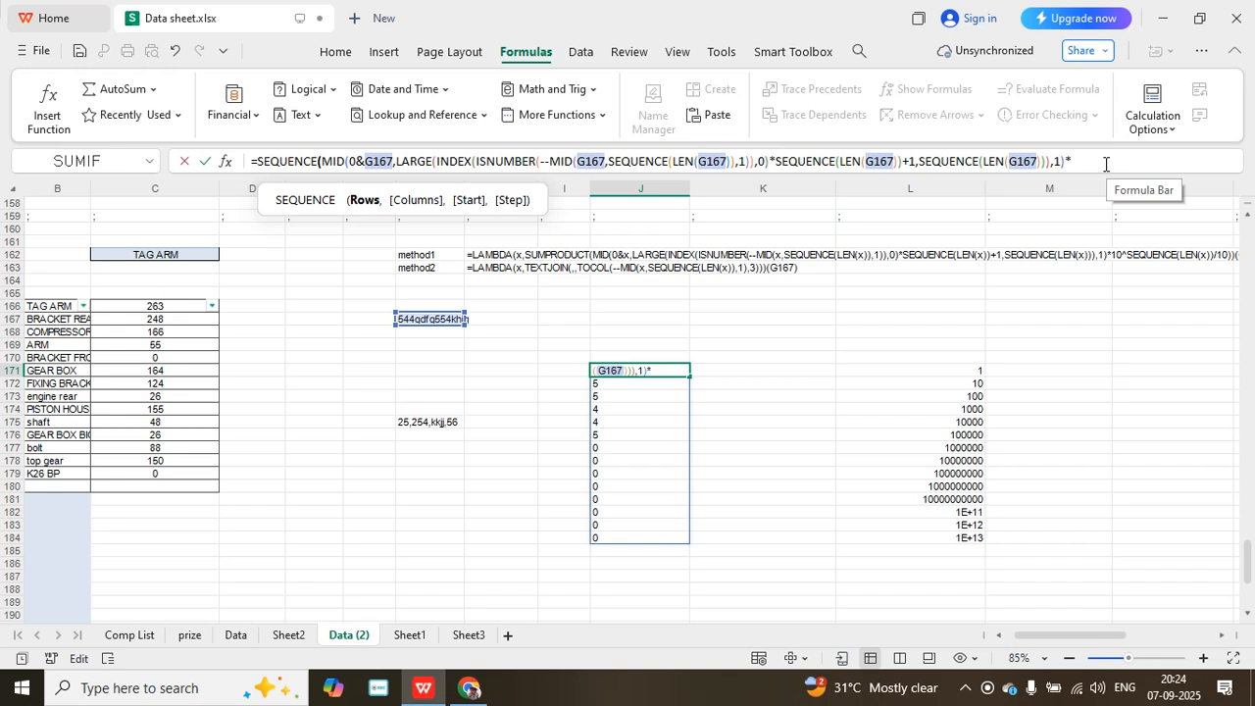
text(*()
key(BackSpace)
key(BackSpace)
text((10)
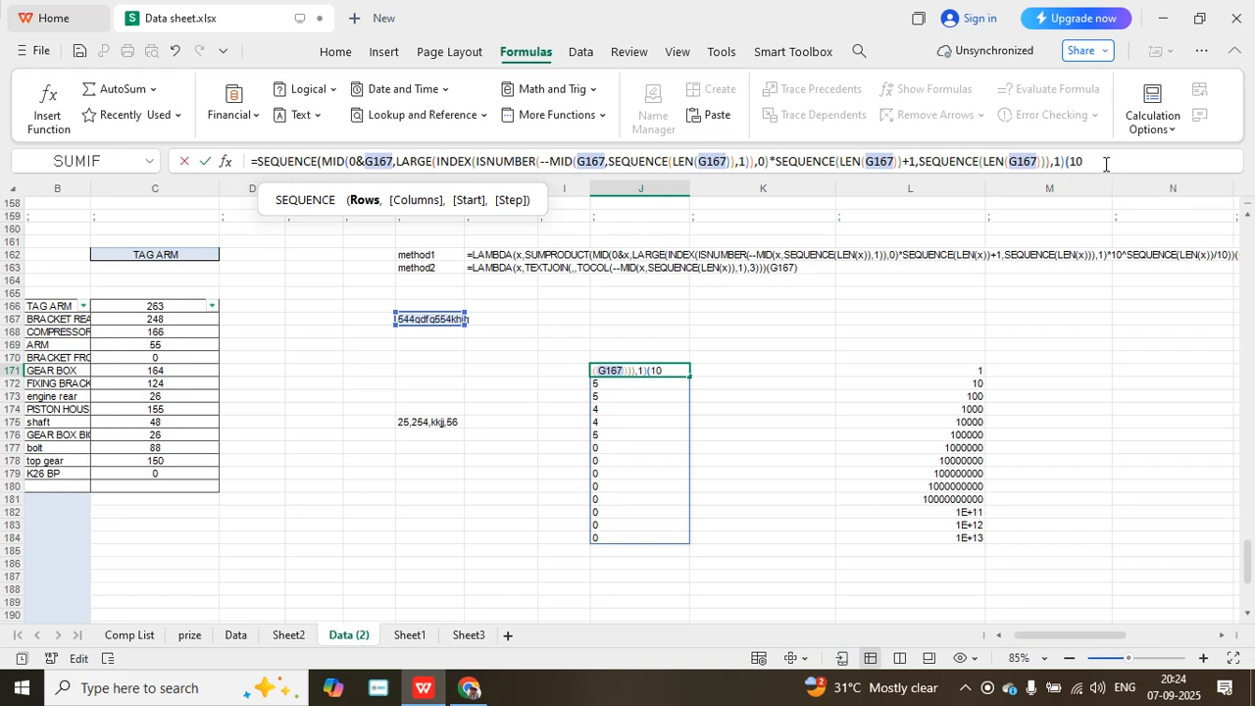
text(^se)
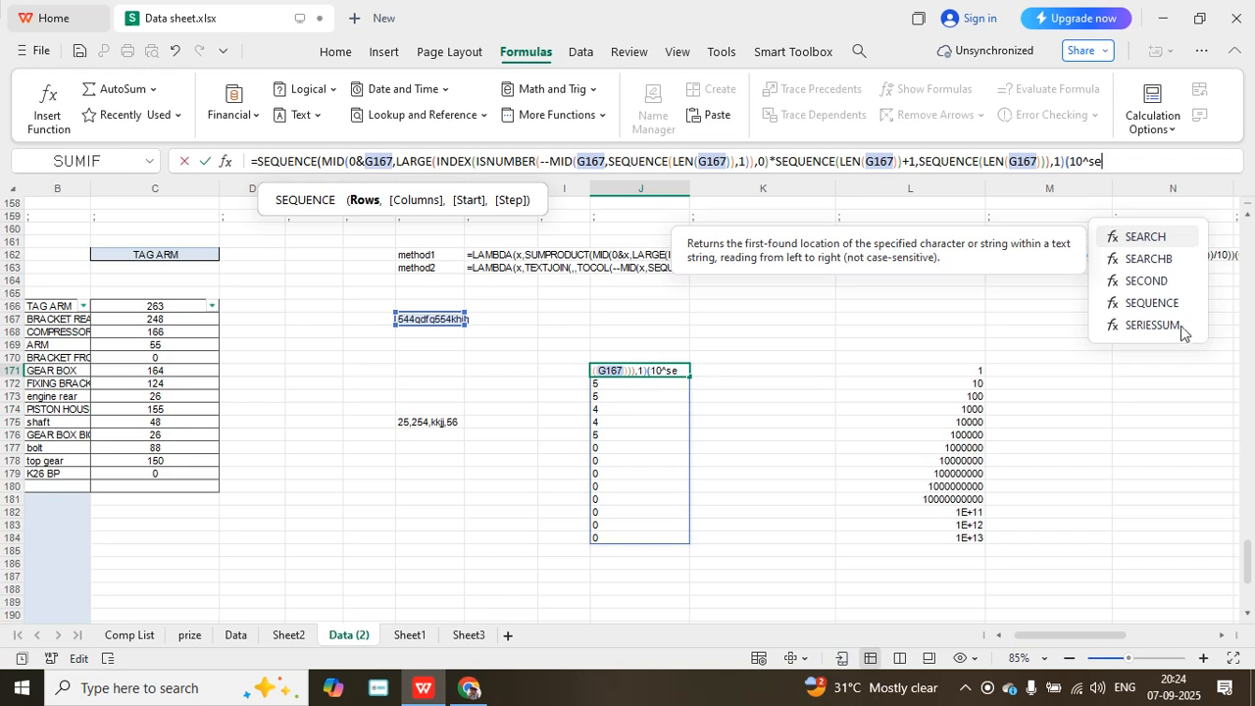
double_click(1152, 303)
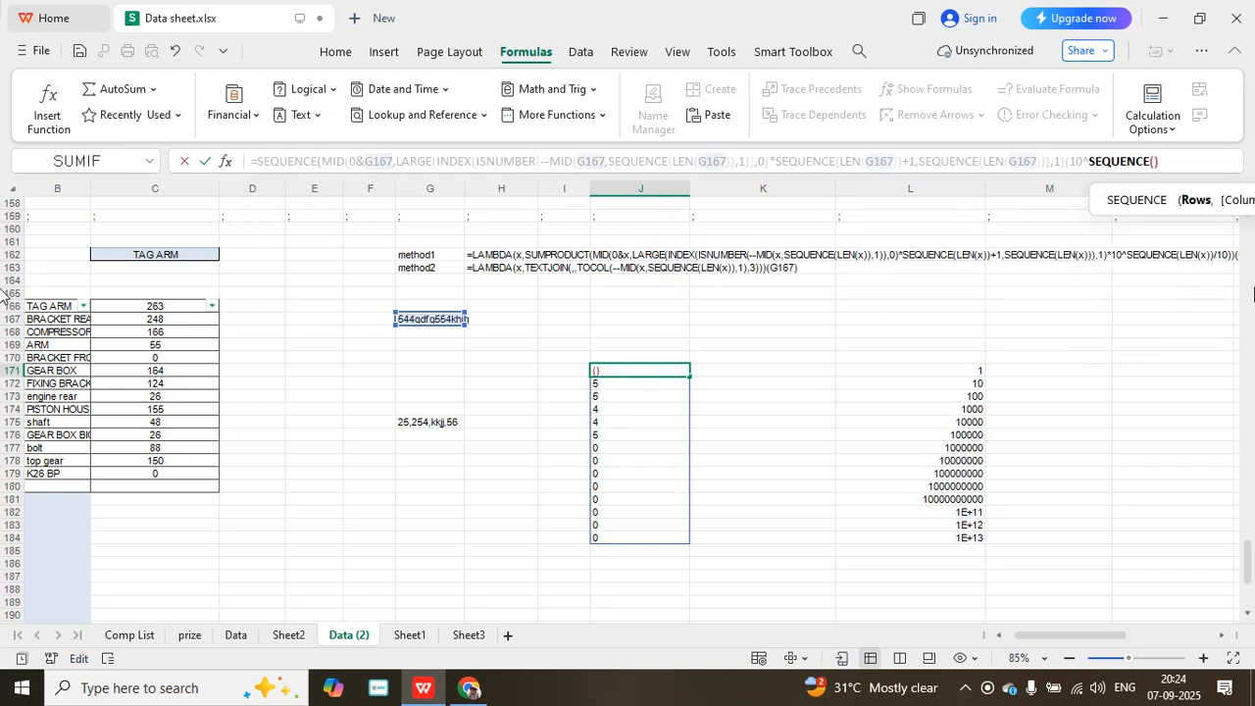
- Give the appended SEQUENCE in J171 the argument LEN(G167), divide the power by 10 and try to commit the formula
text(len)
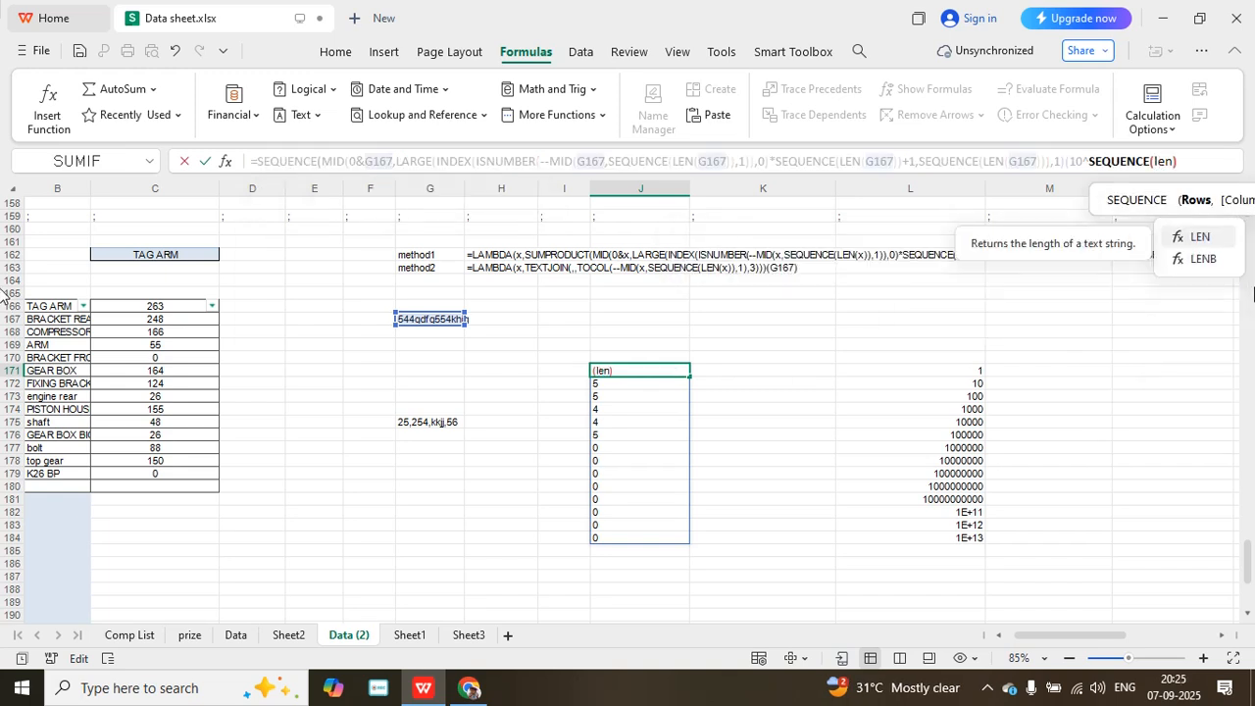
text(()
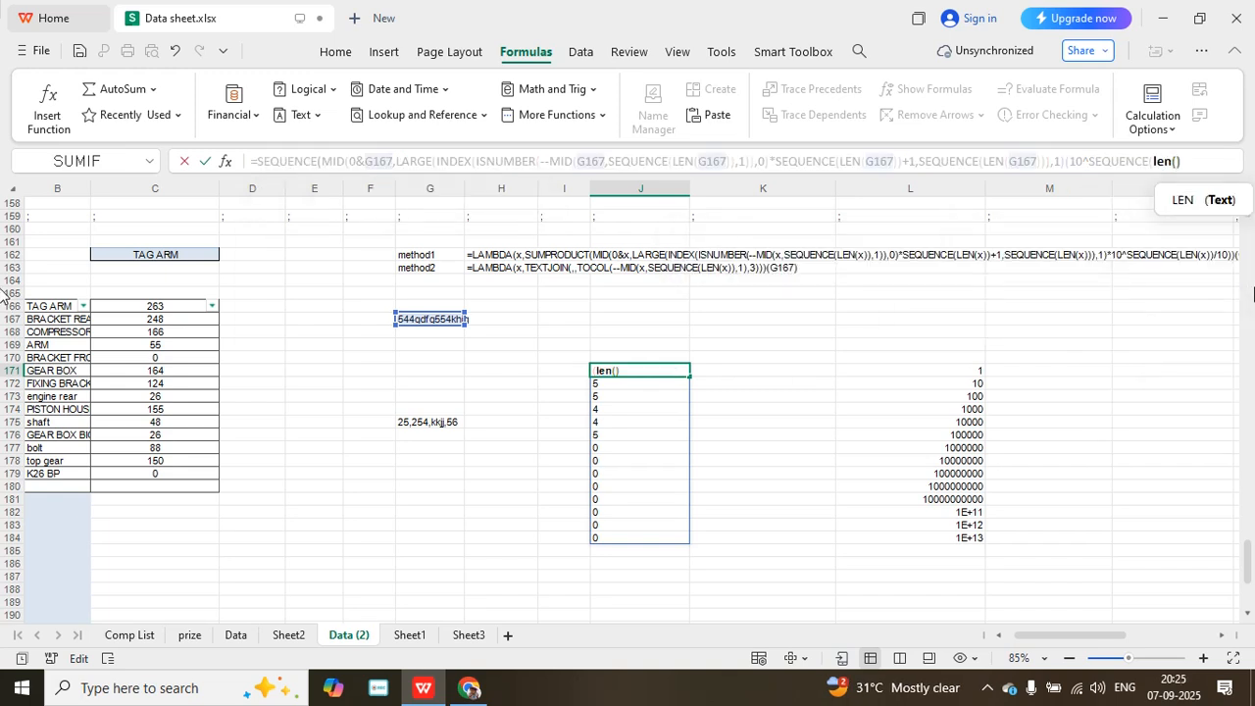
click(428, 319)
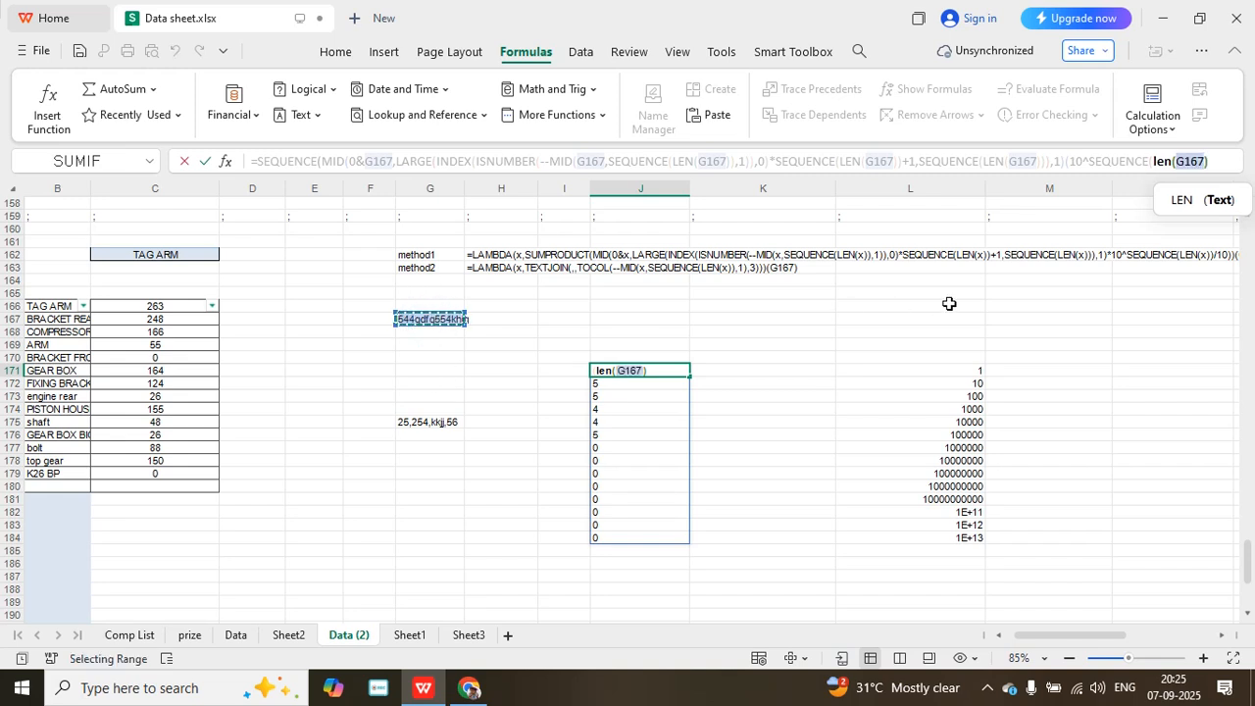
text())
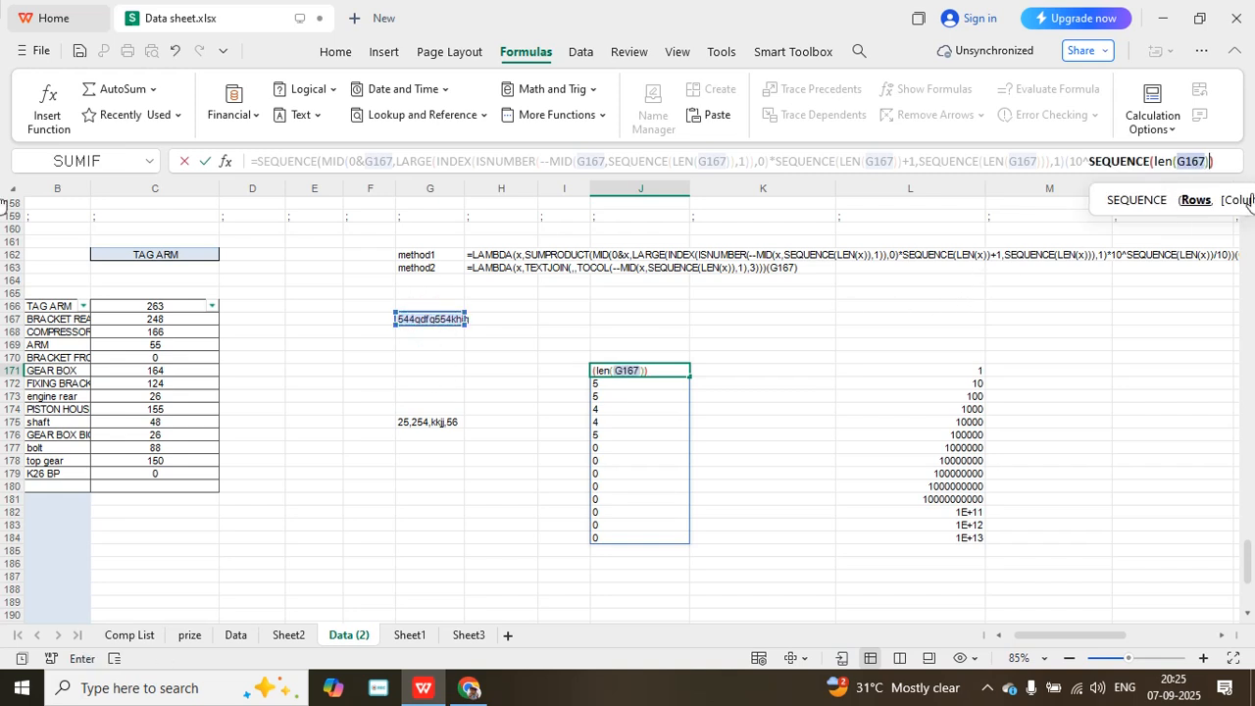
click(1230, 159)
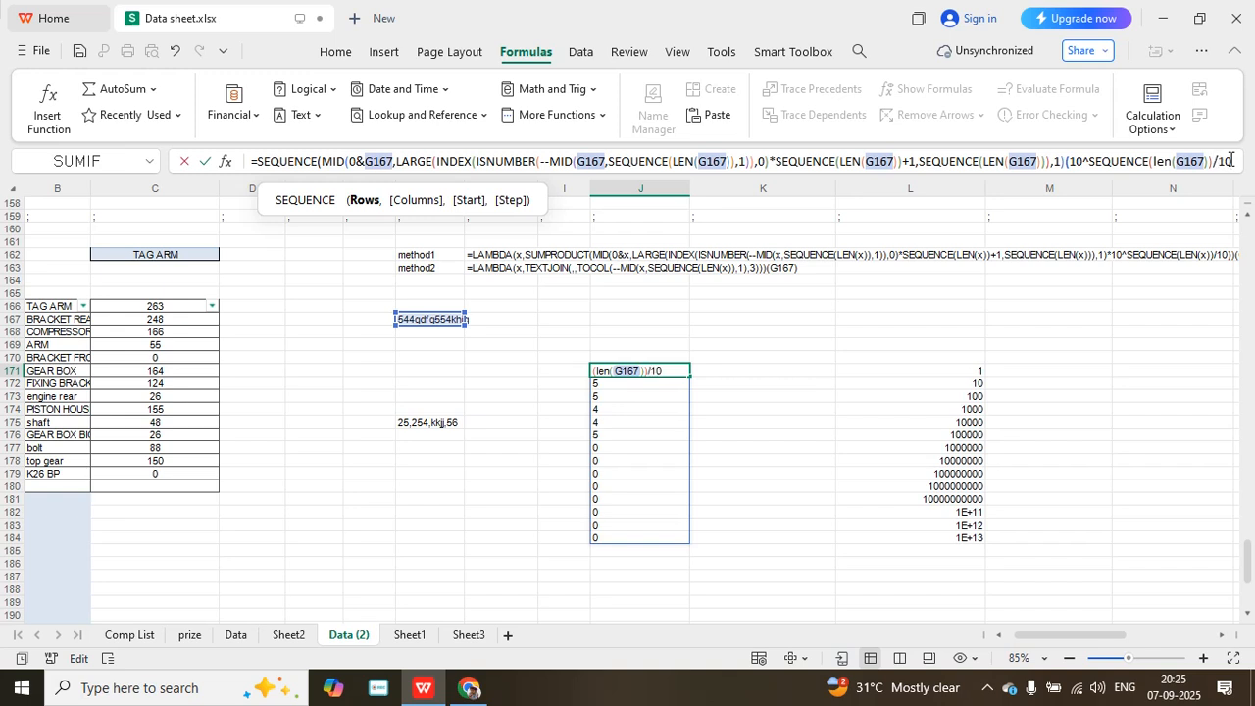
key(Return)
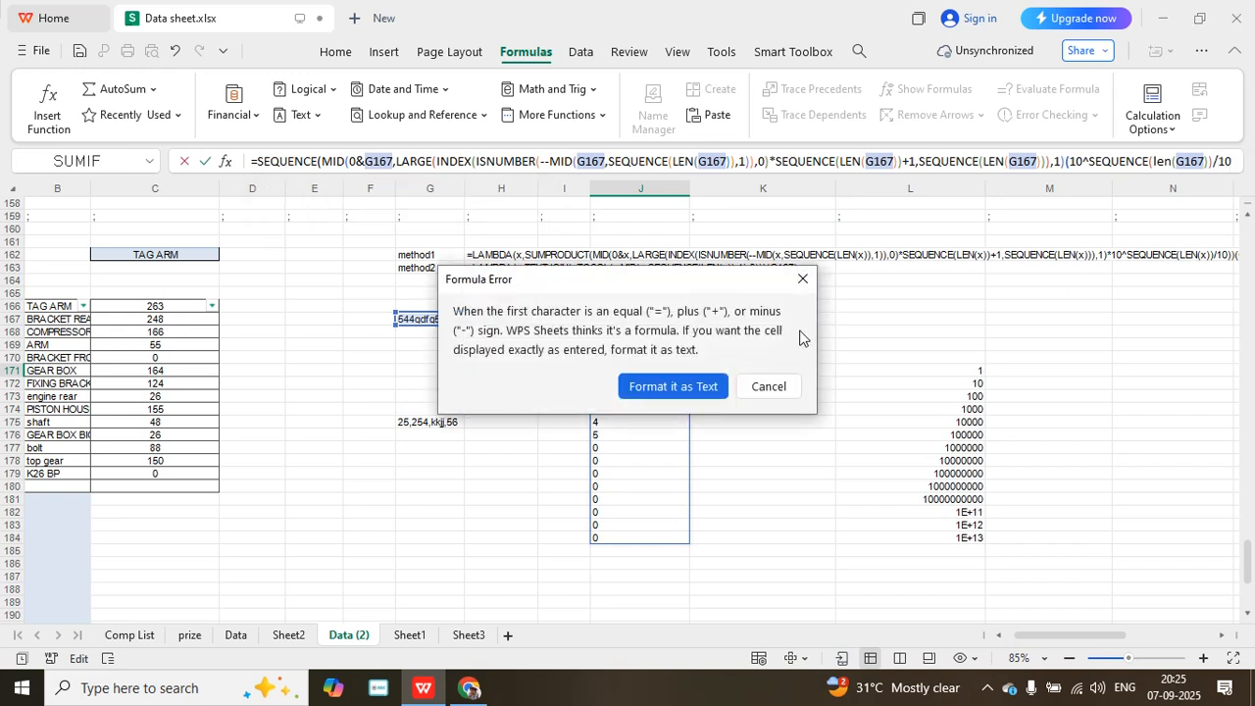
click(781, 386)
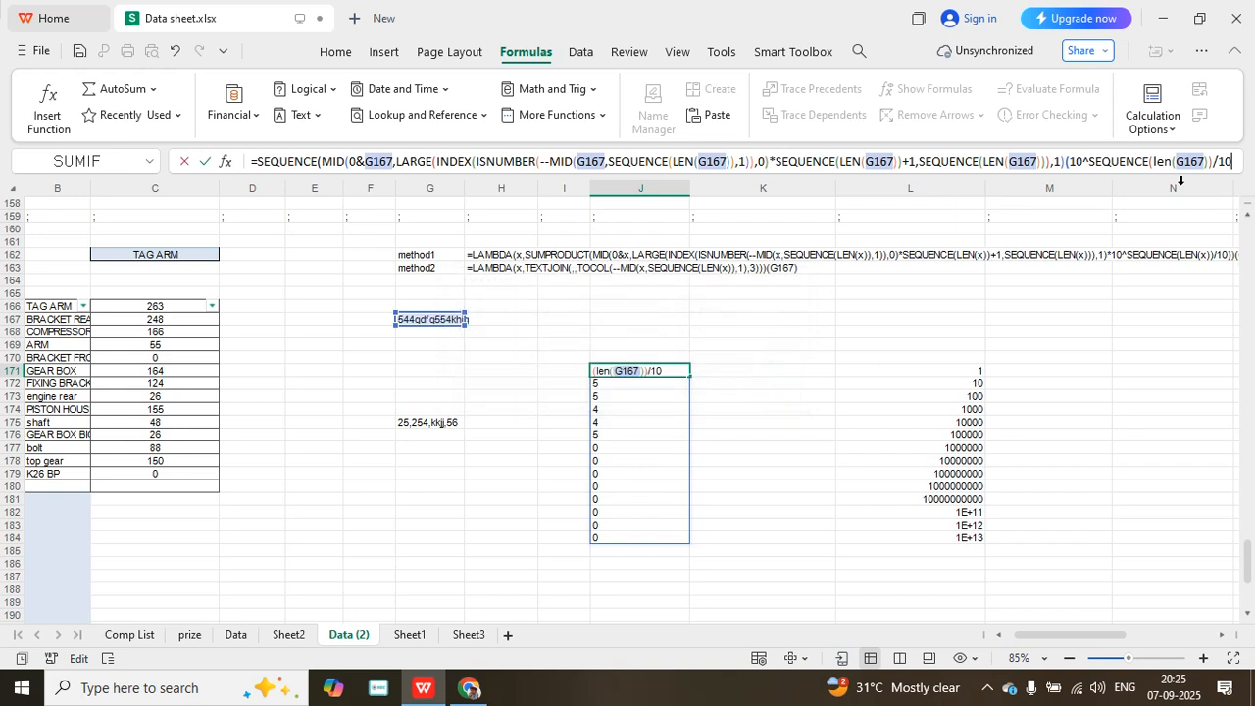
- Add a closing bracket after /10 in J171 and try to commit the formula
click(1066, 162)
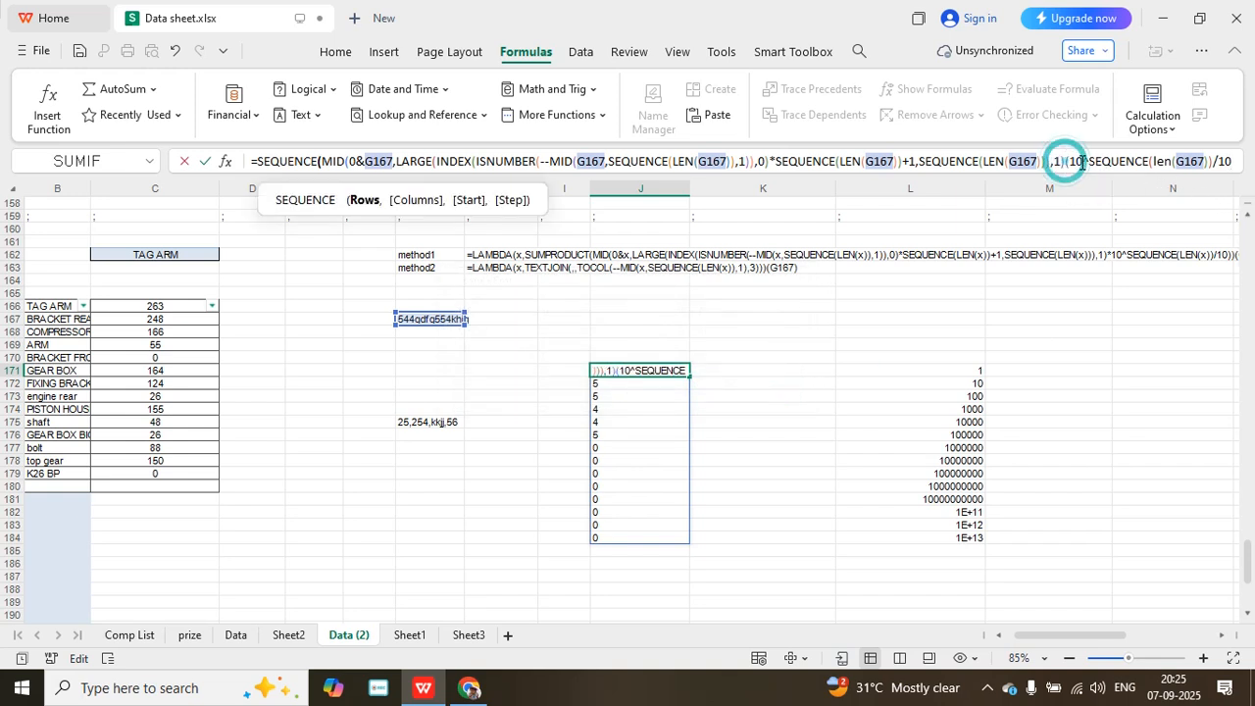
click(1233, 162)
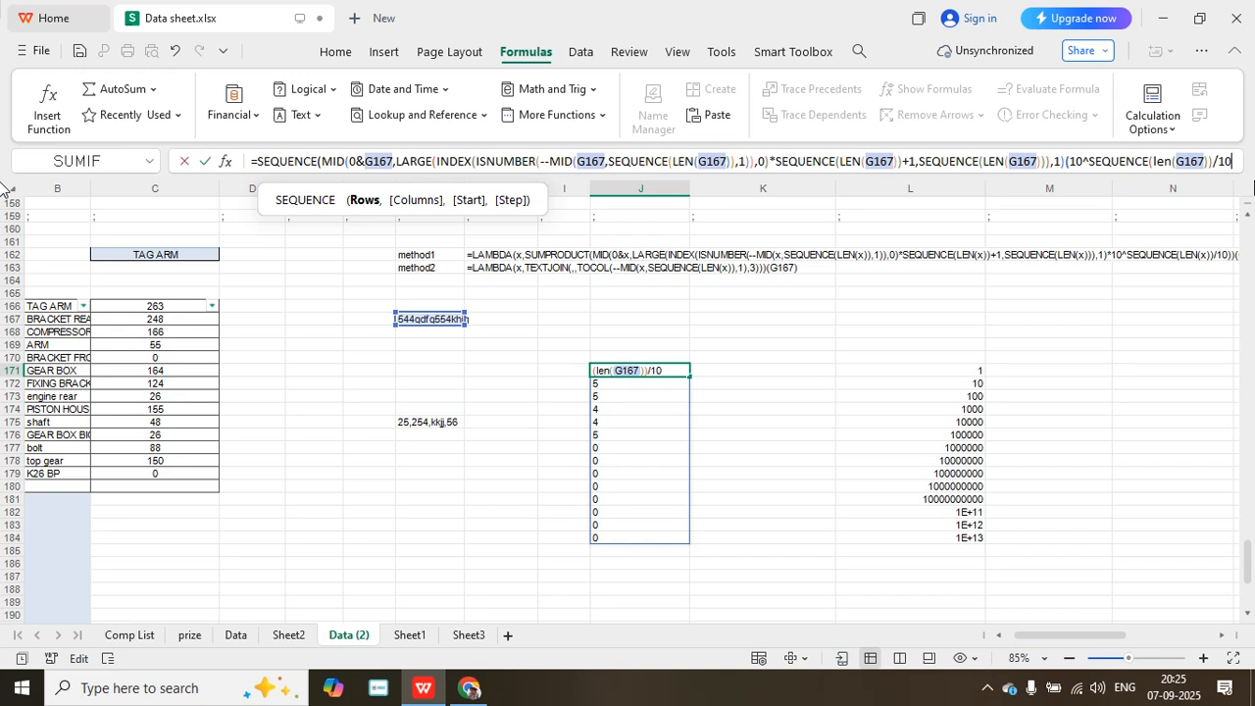
text())
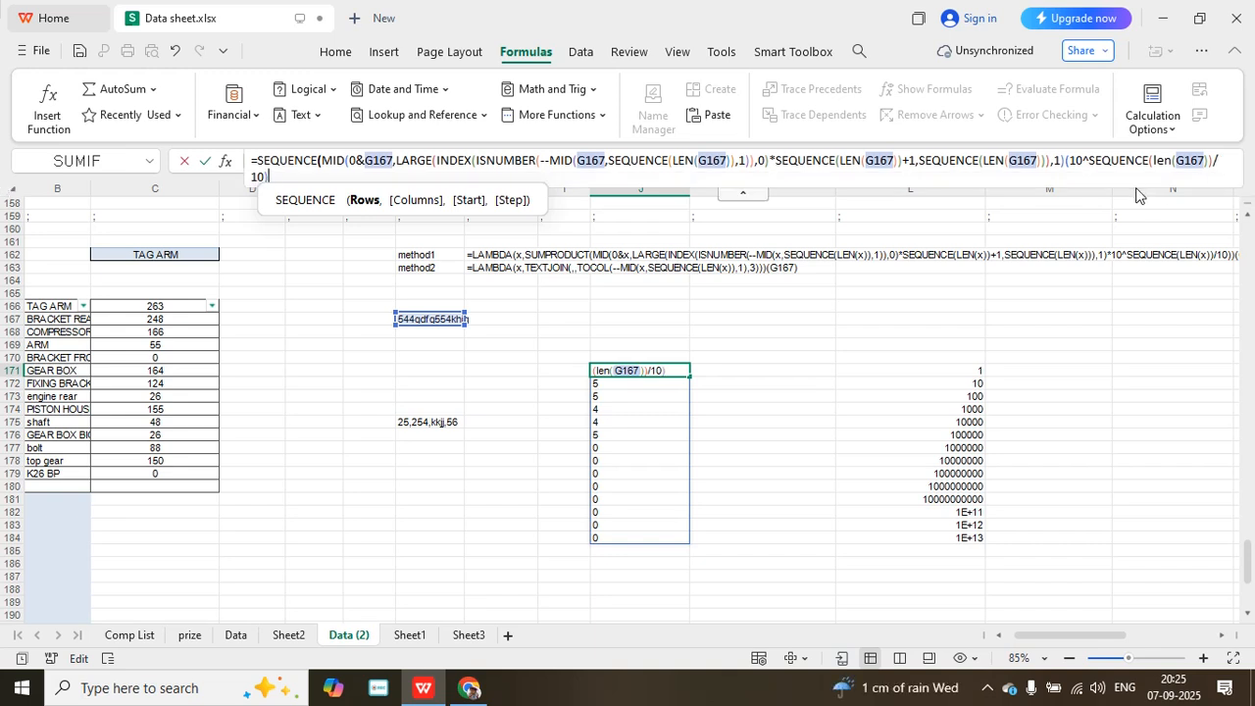
key(Return)
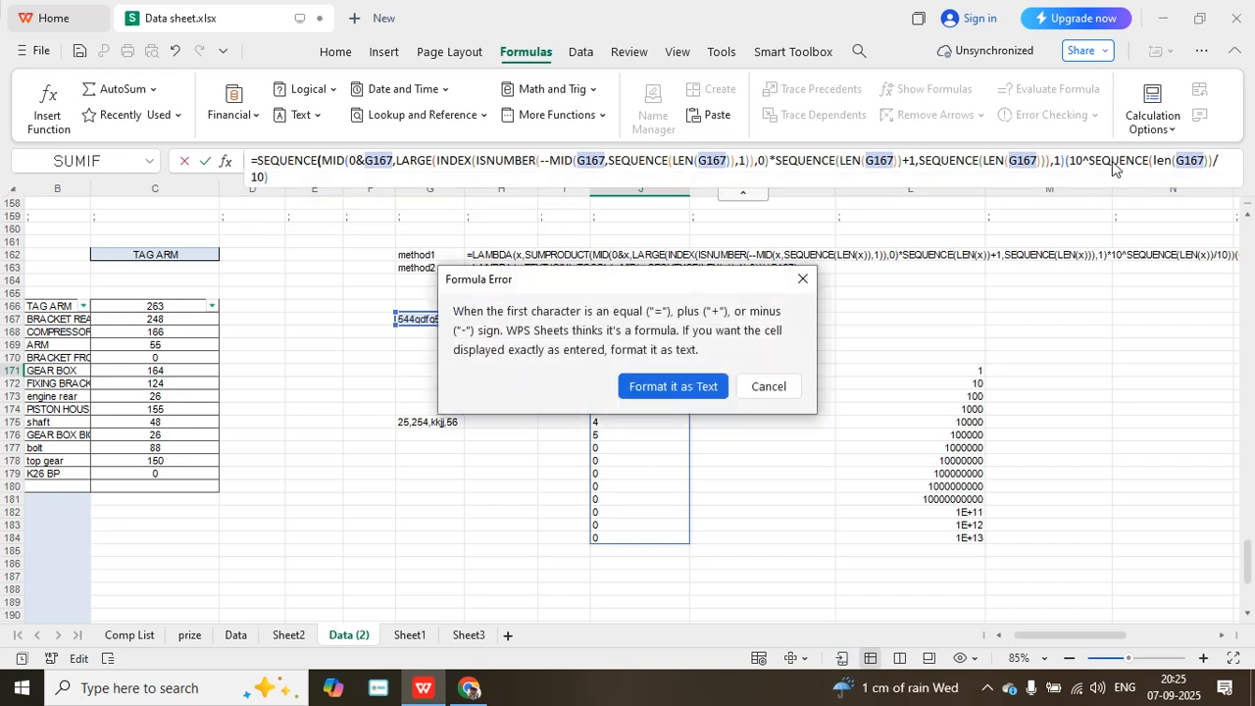
click(770, 388)
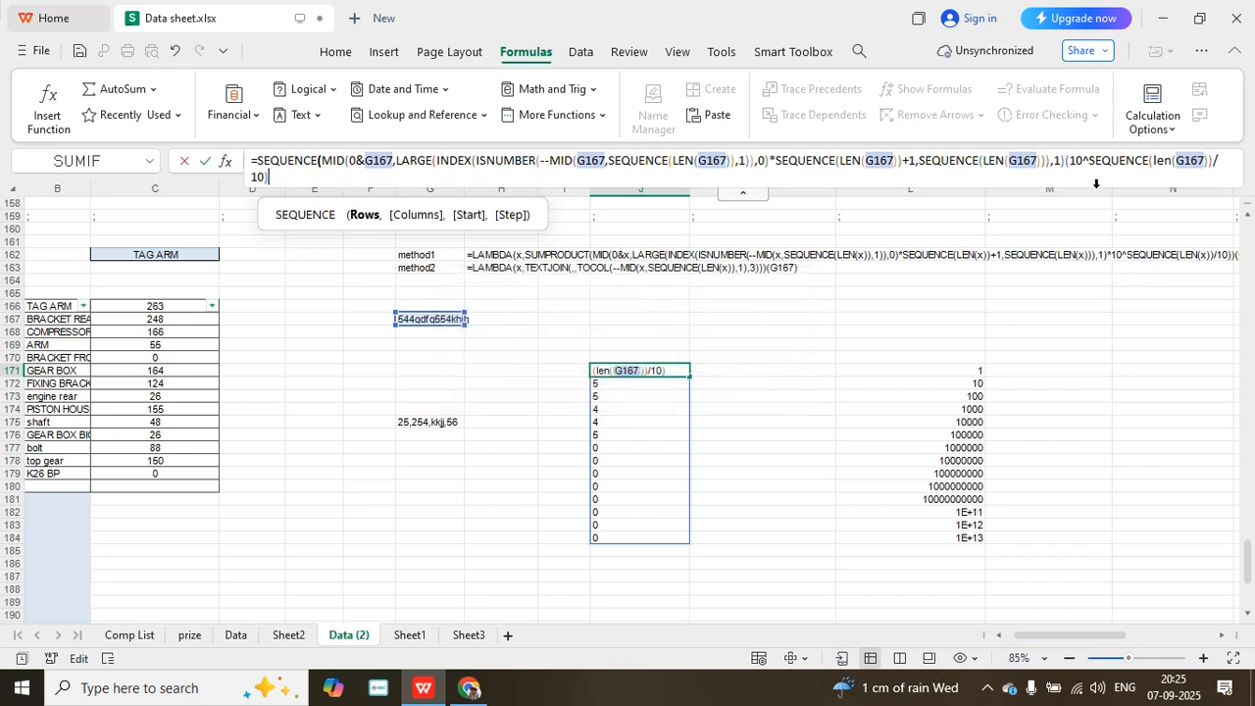
- Insert a multiplication sign between the MID term and the bracketed power of 10 in J171 and commit the formula
click(1068, 161)
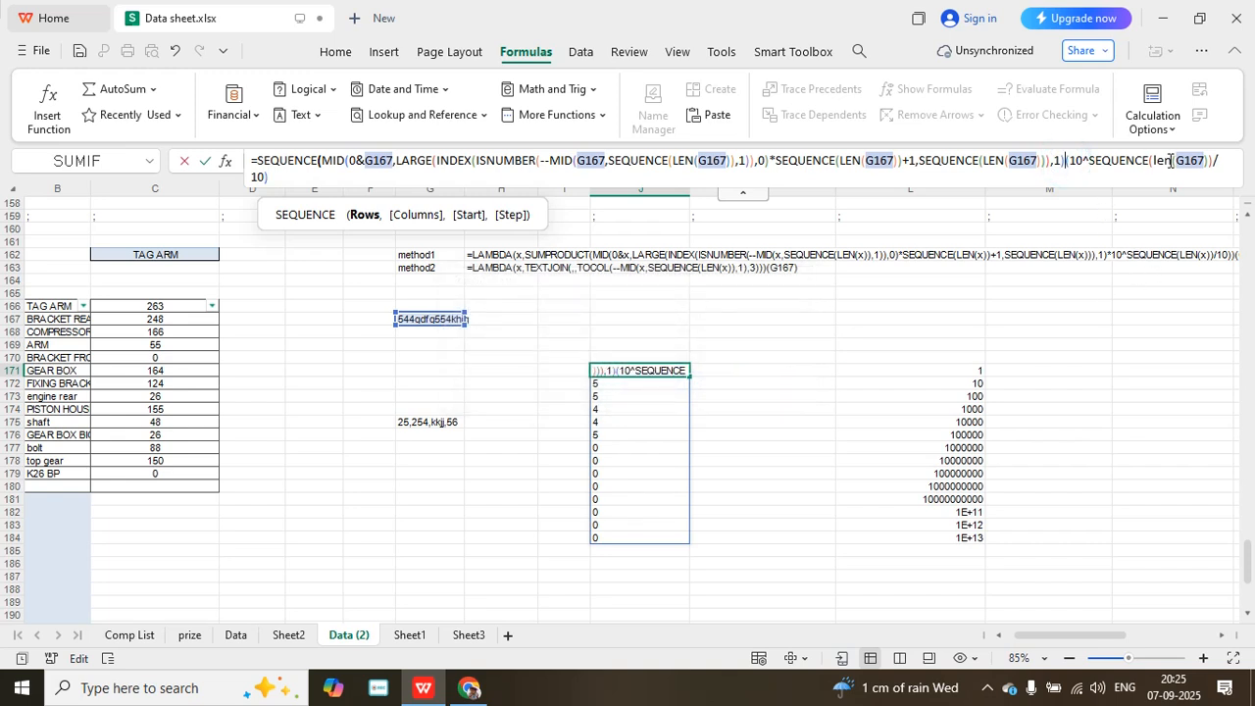
text(*)
key(Return)
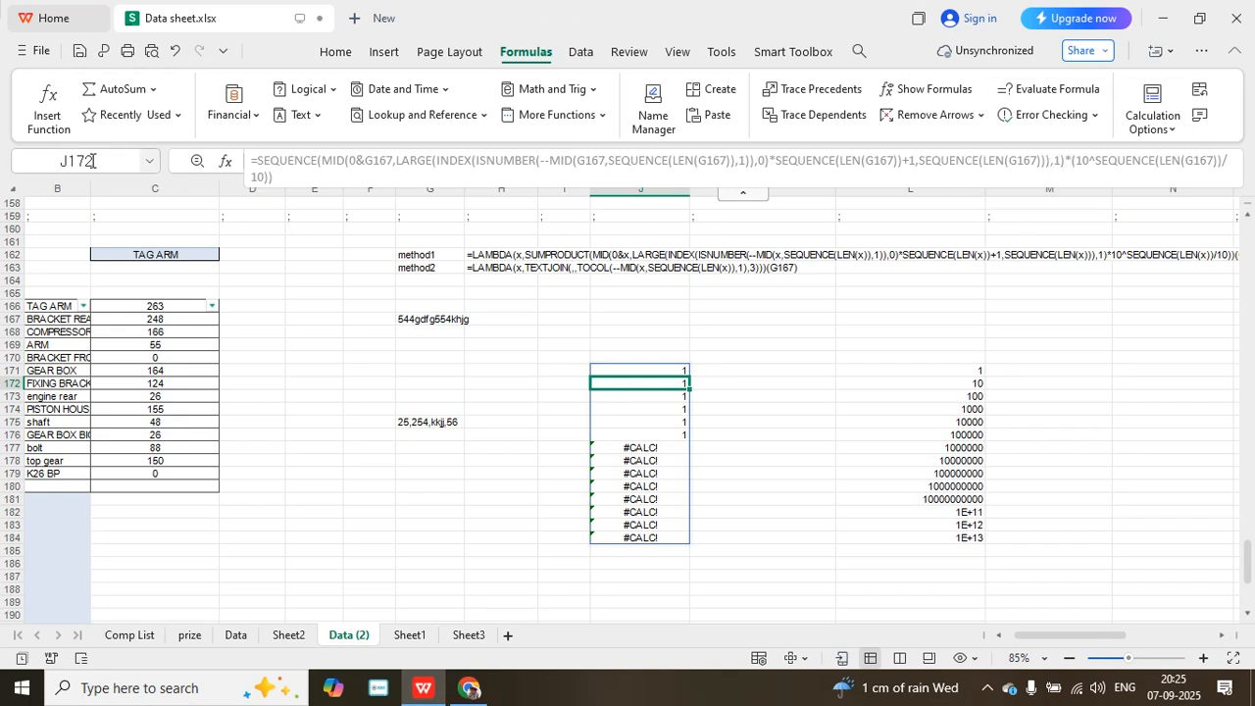
- Replace the outermost SEQUENCE function in J171 with SUMPRODUCT and commit the formula
key(Delete)
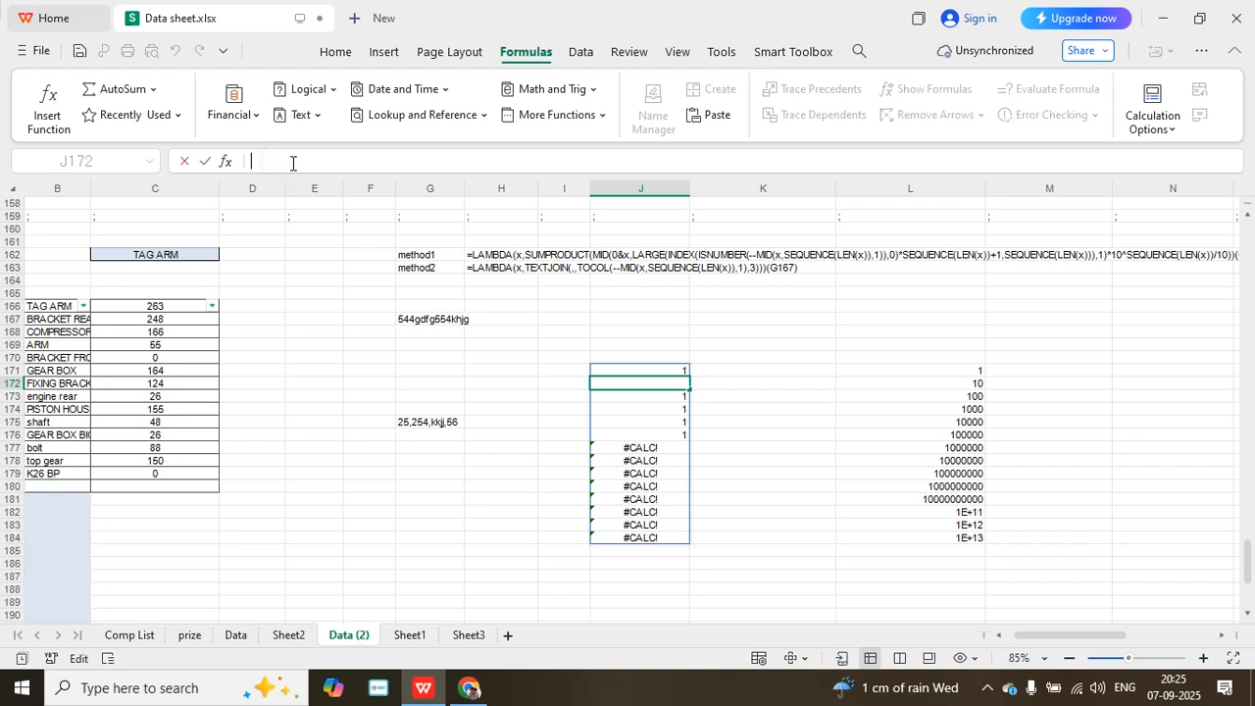
click(657, 369)
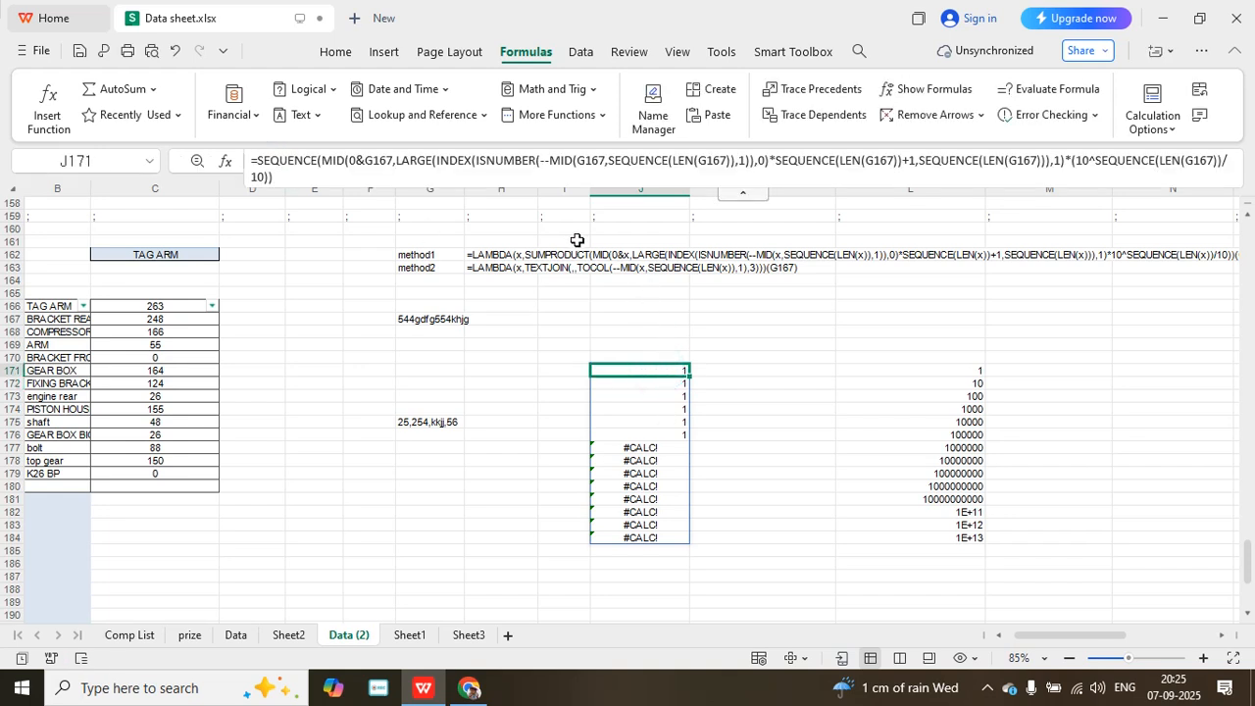
click(328, 160)
click(312, 160)
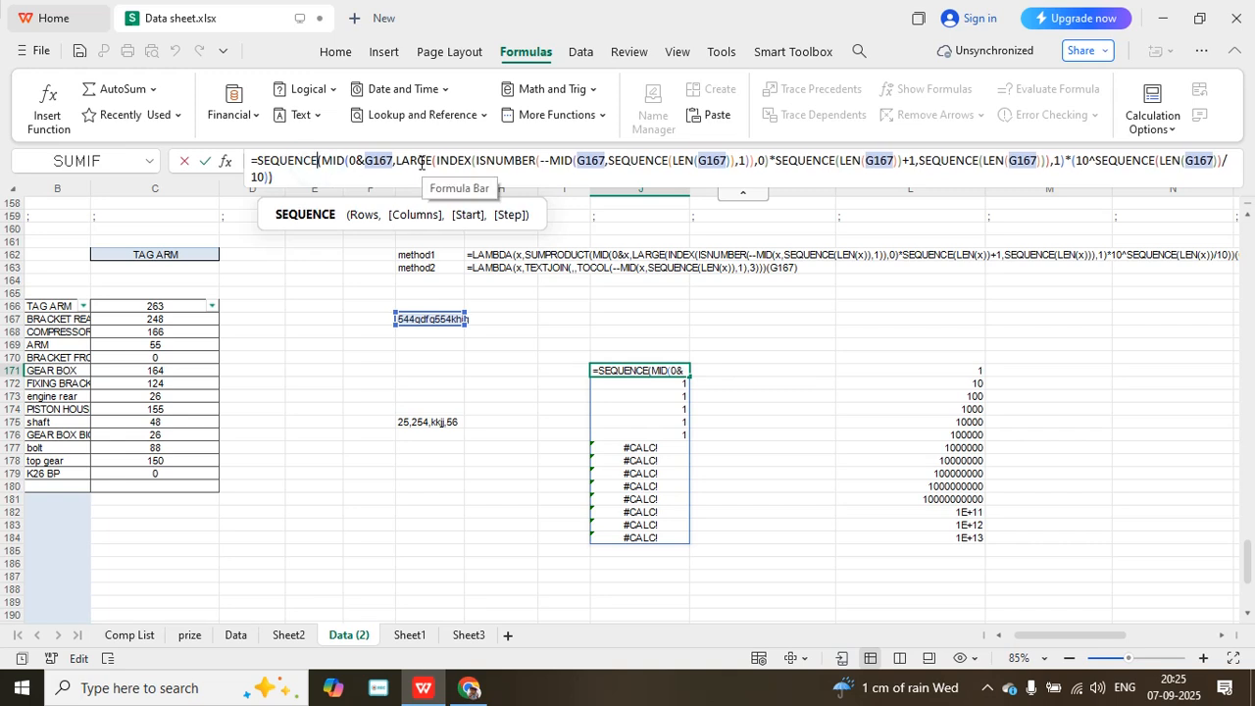
key(BackSpace)
key(BackSpace)
key(BackSpace)
key(BackSpace)
key(BackSpace)
key(BackSpace)
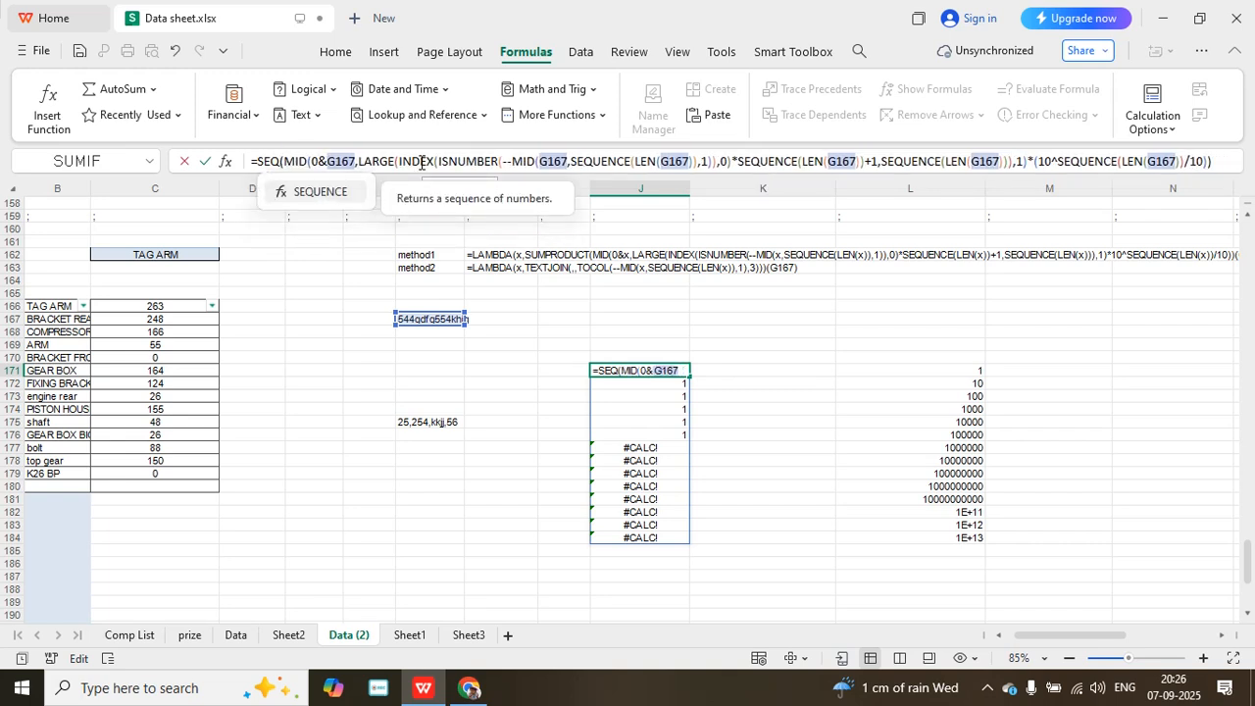
key(BackSpace)
key(BackSpace)
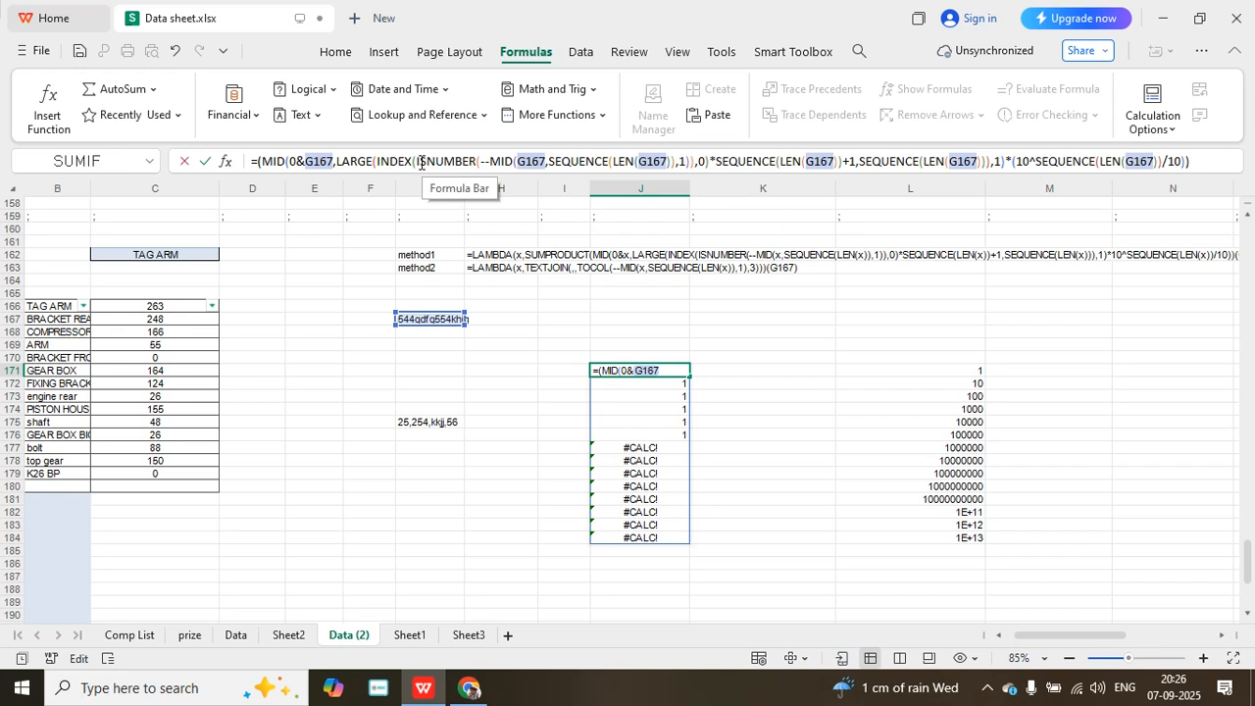
text(s)
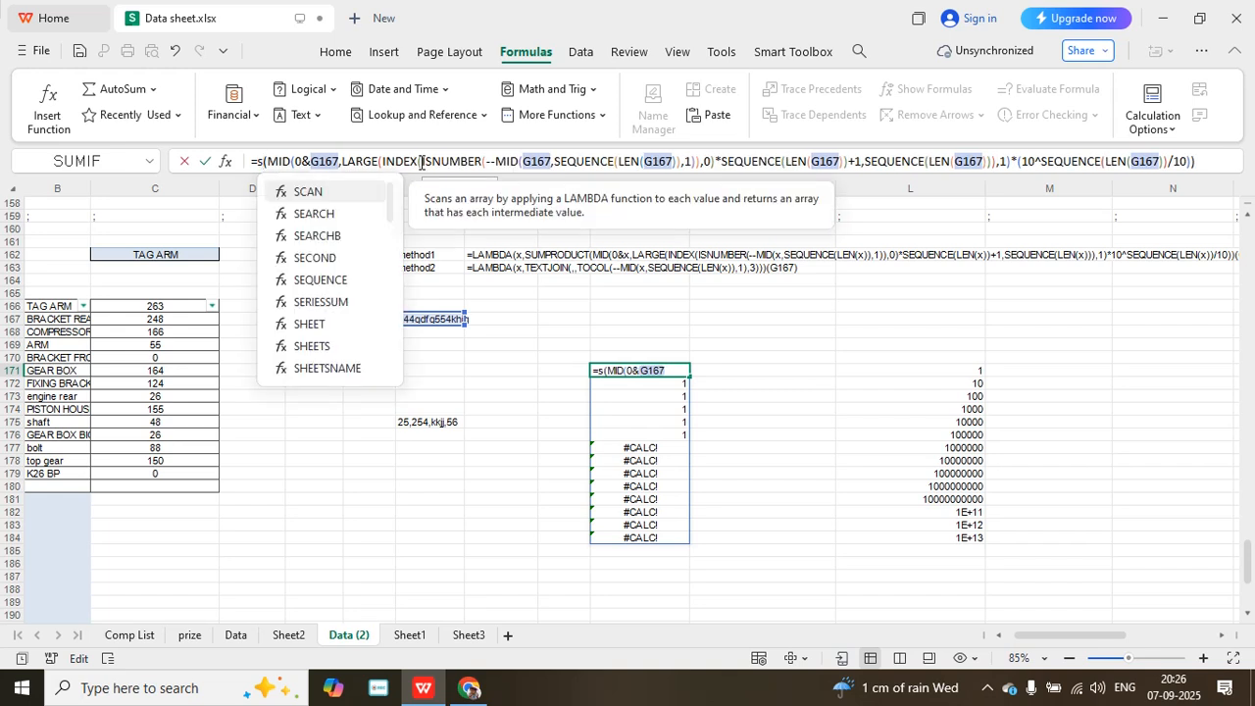
text(um)
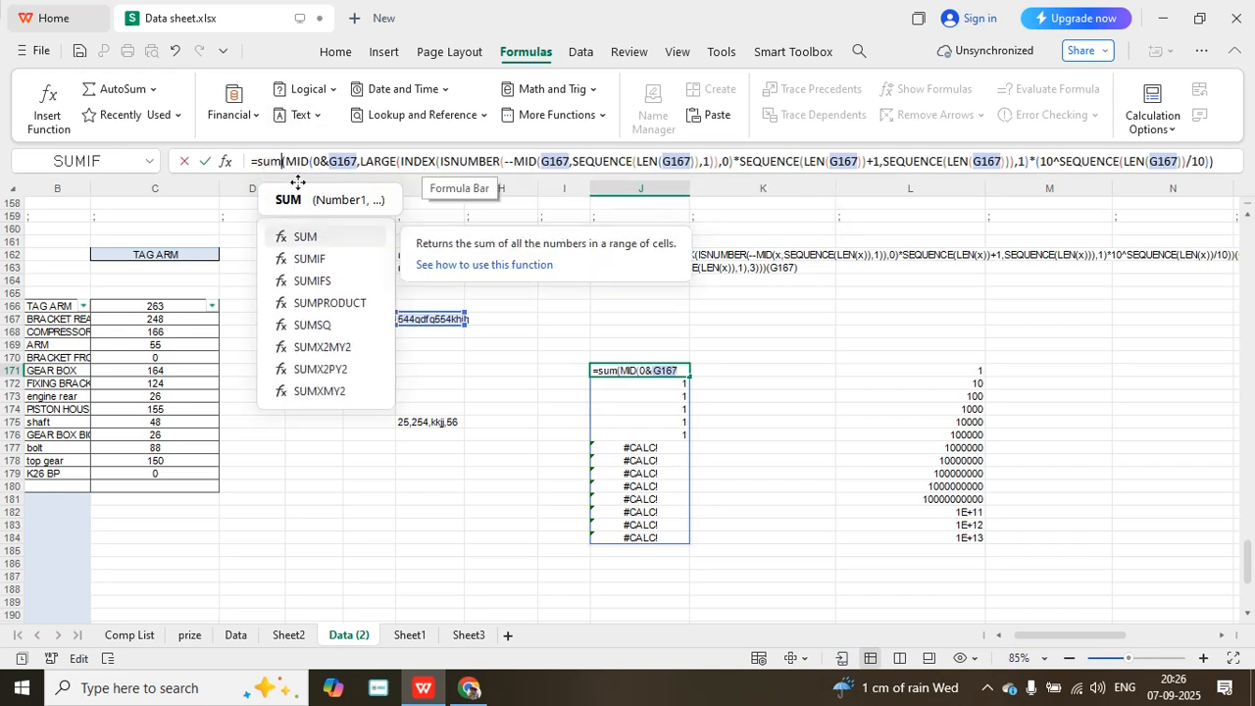
double_click(311, 302)
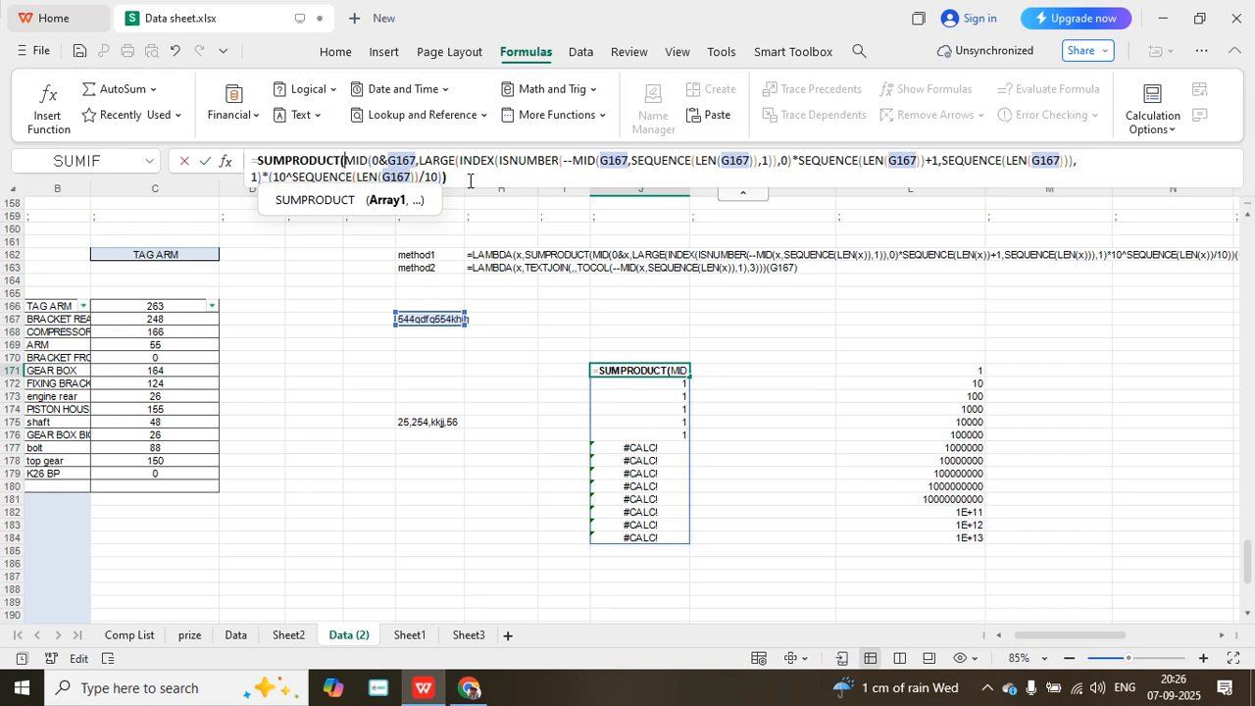
key(Return)
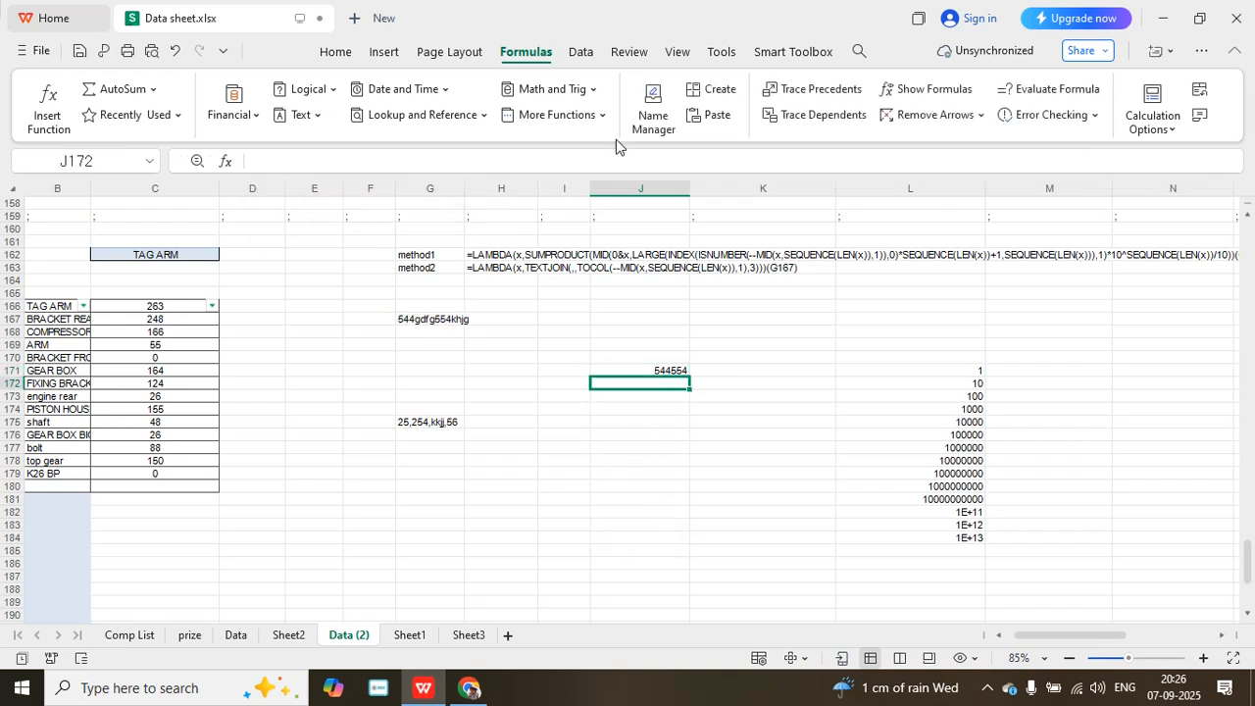
- Shorten the mixed text in G167 to 54454khjg to test the formula
double_click(437, 323)
key(BackSpace)
key(BackSpace)
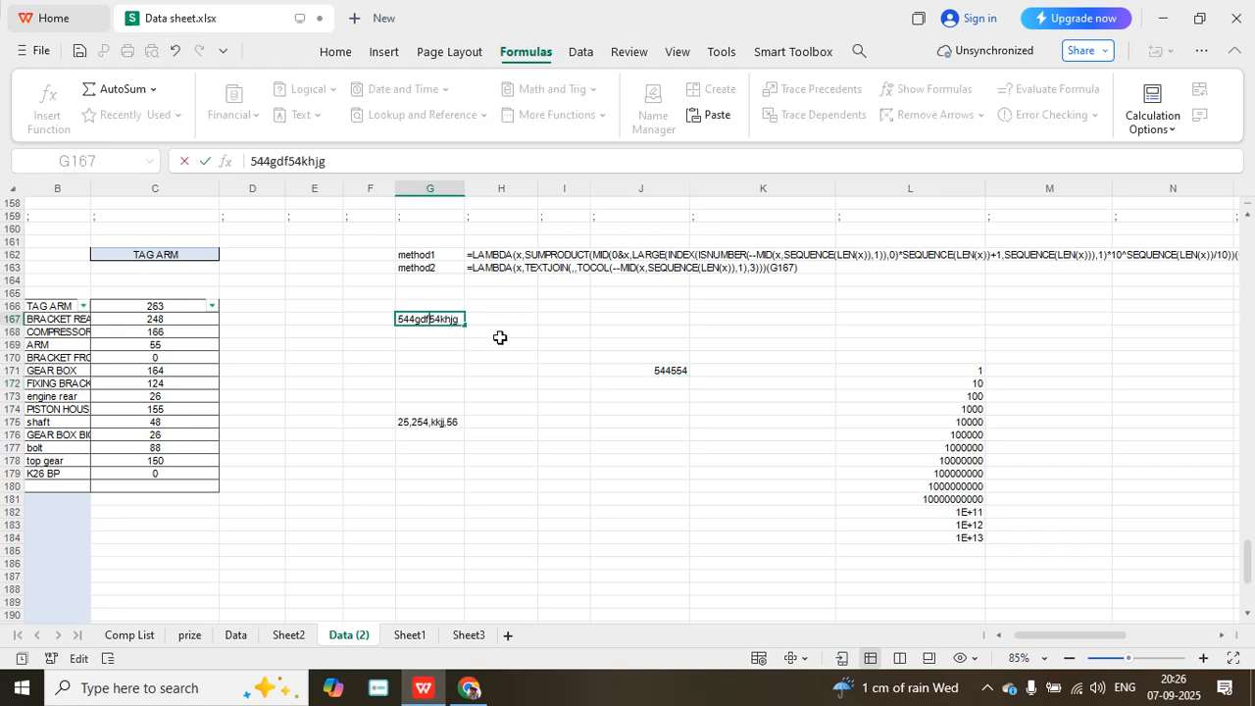
key(BackSpace)
key(BackSpace)
key(BackSpace)
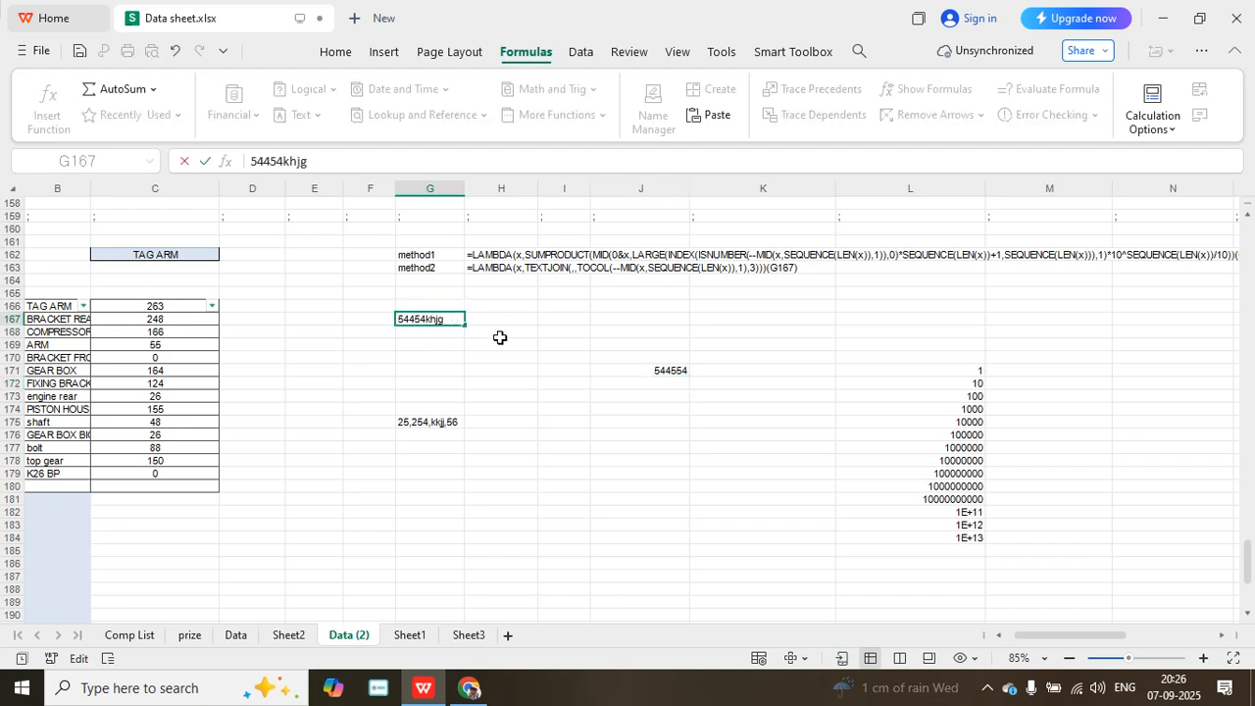
key(Return)
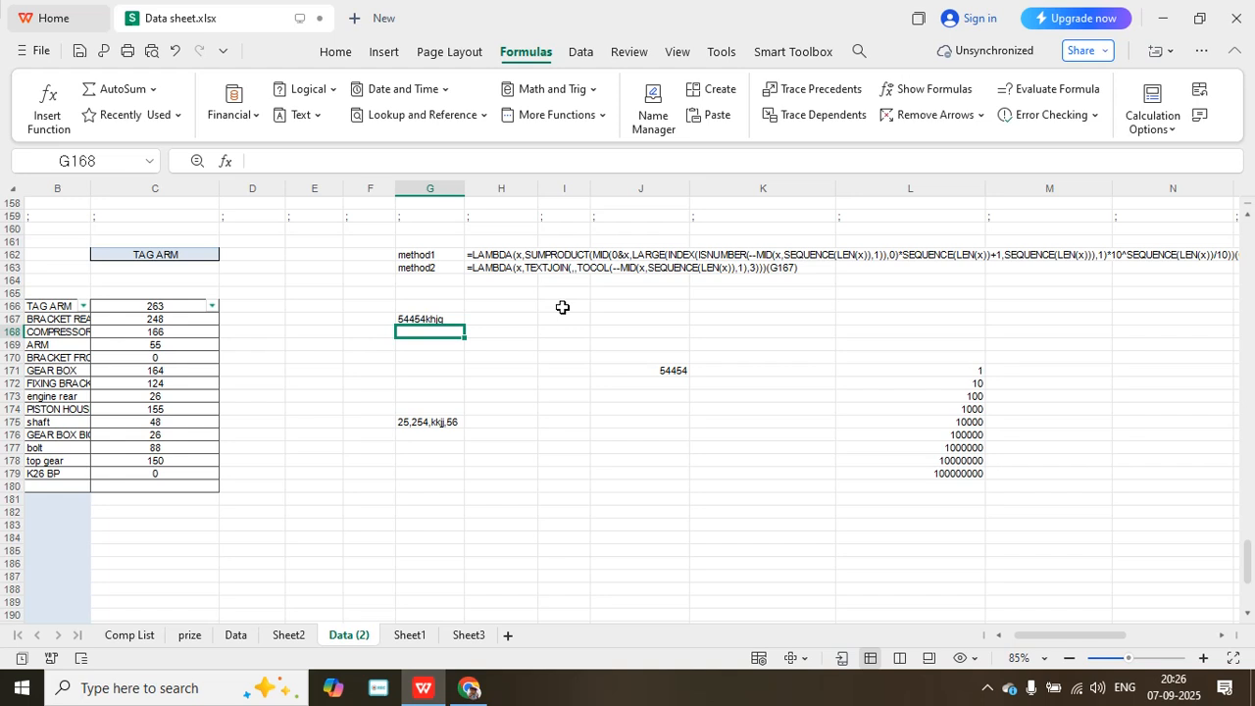
- Replace the mixed text in G167 with 542jhg5532 to test the formula on digits at both ends
click(439, 319)
text(5)
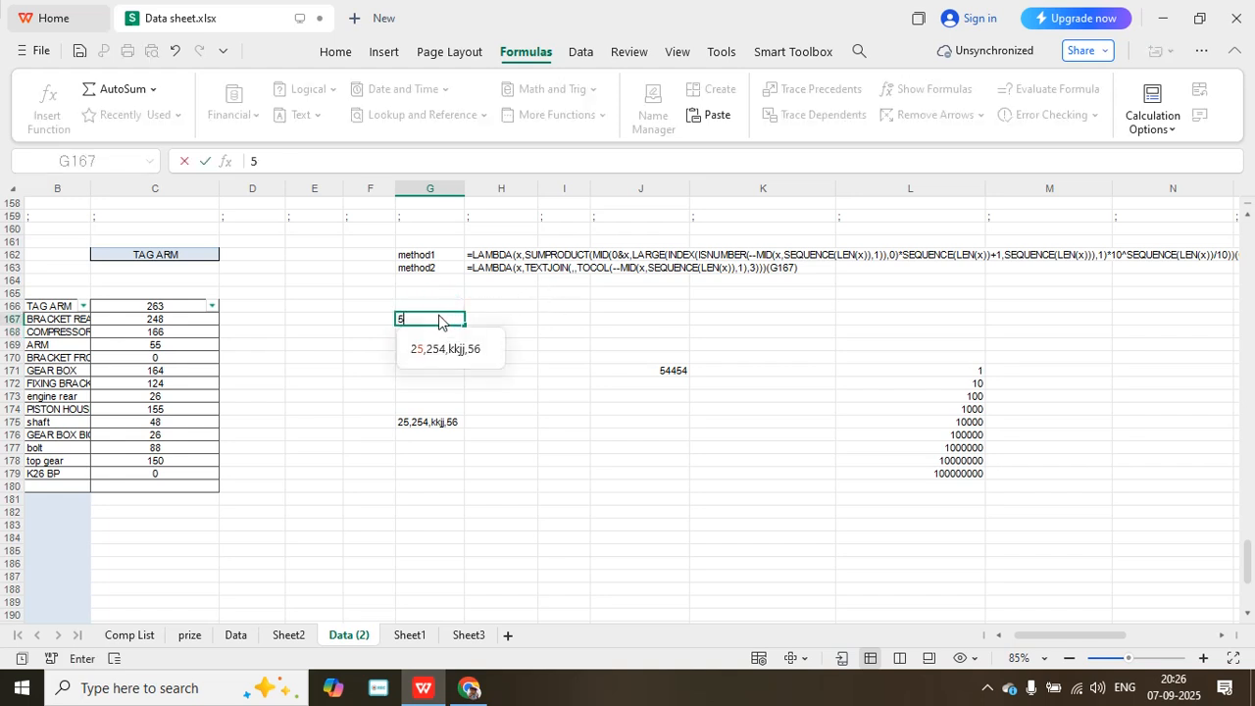
text(42jhg)
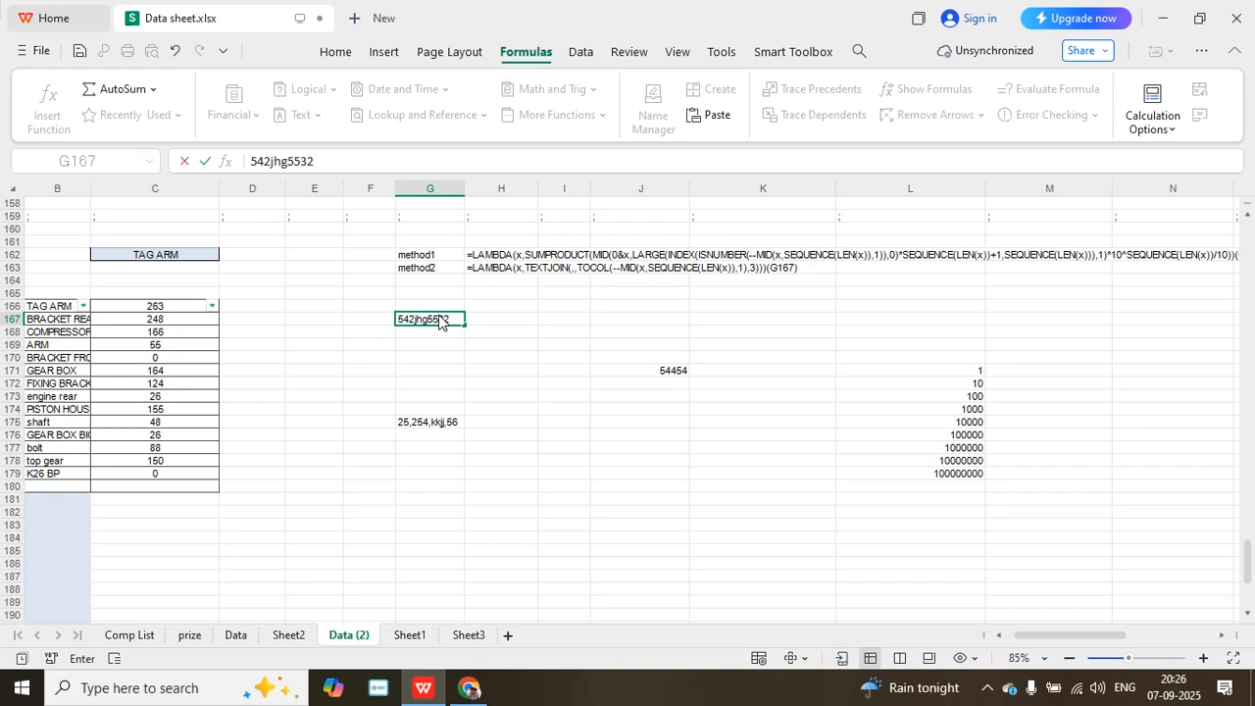
text(5532)
key(Return)
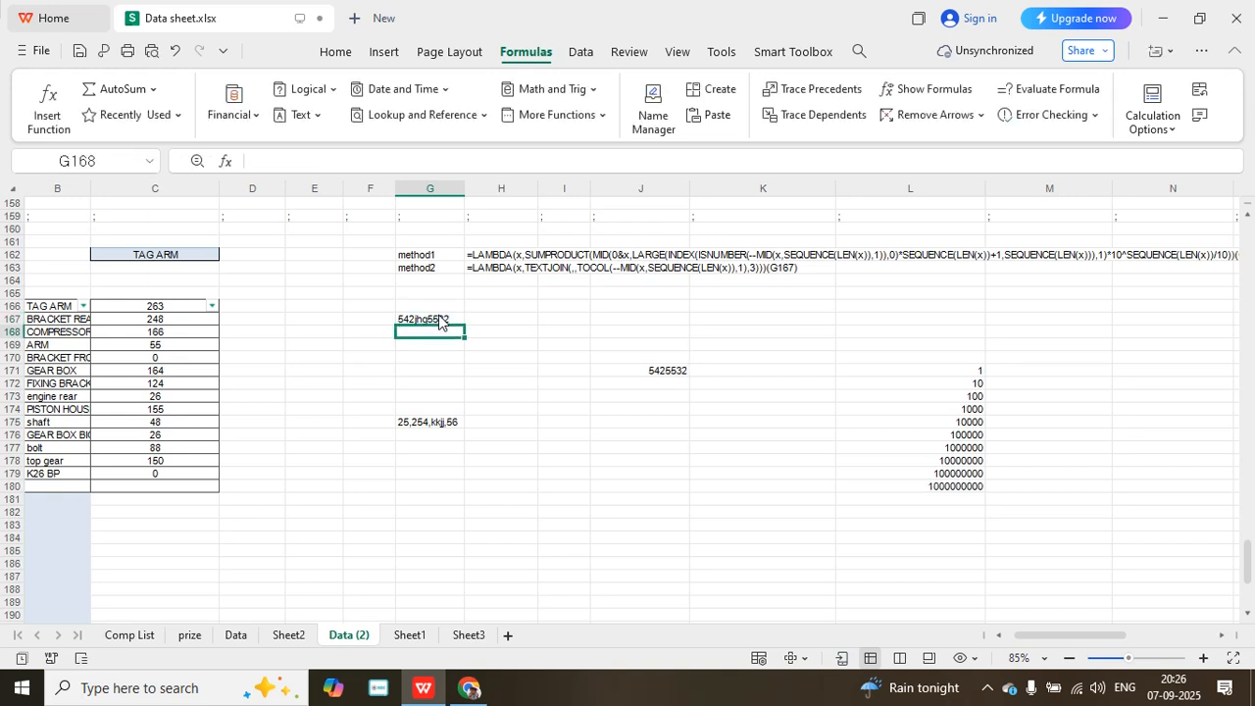
click(674, 370)
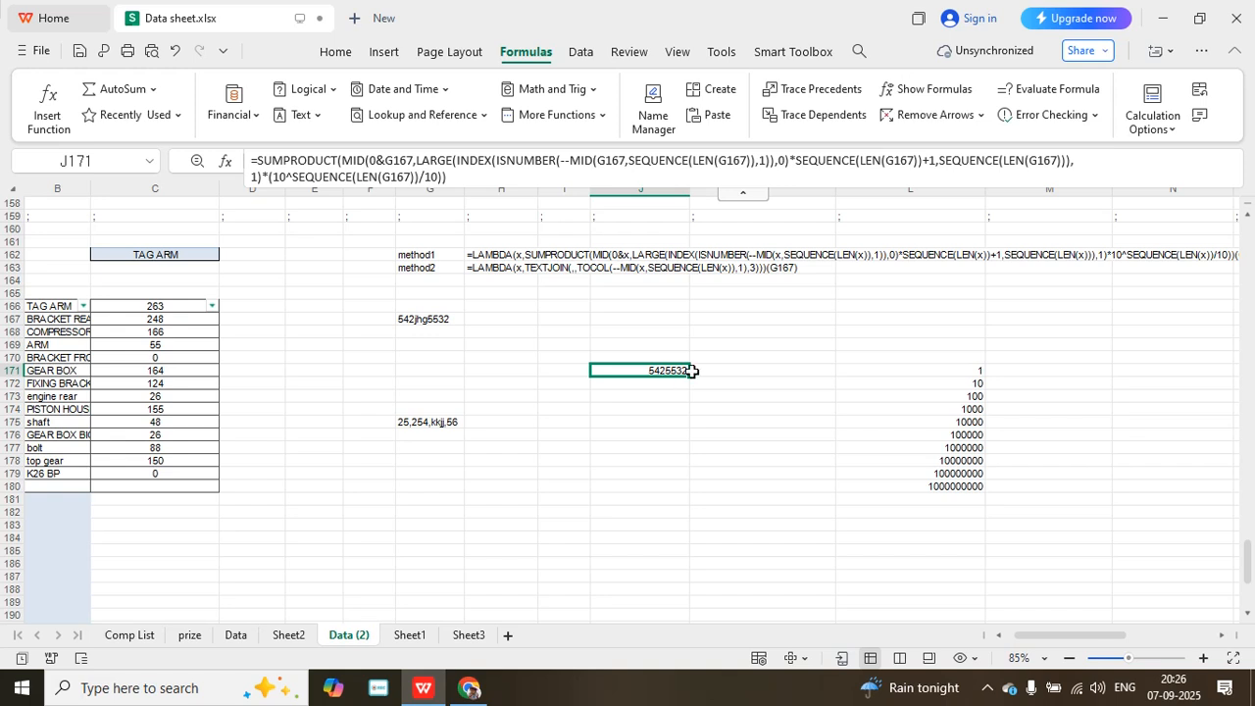
click(260, 158)
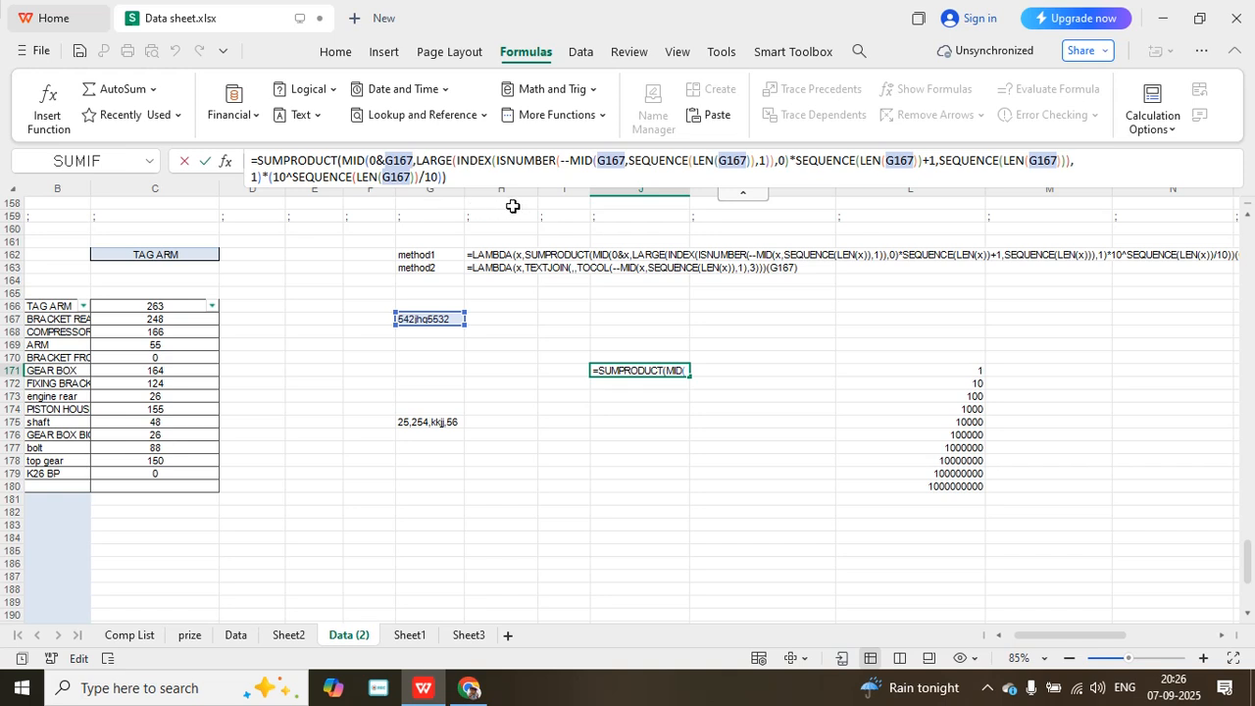
text(la)
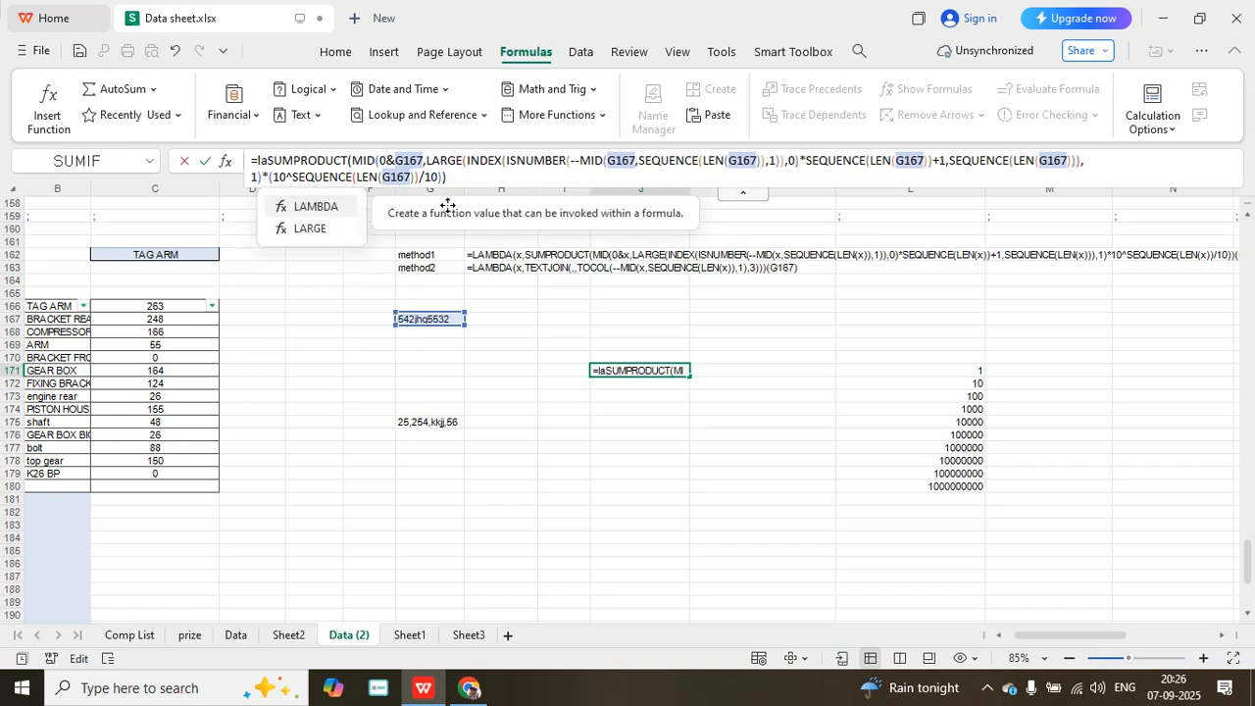
key(Escape)
key(Escape)
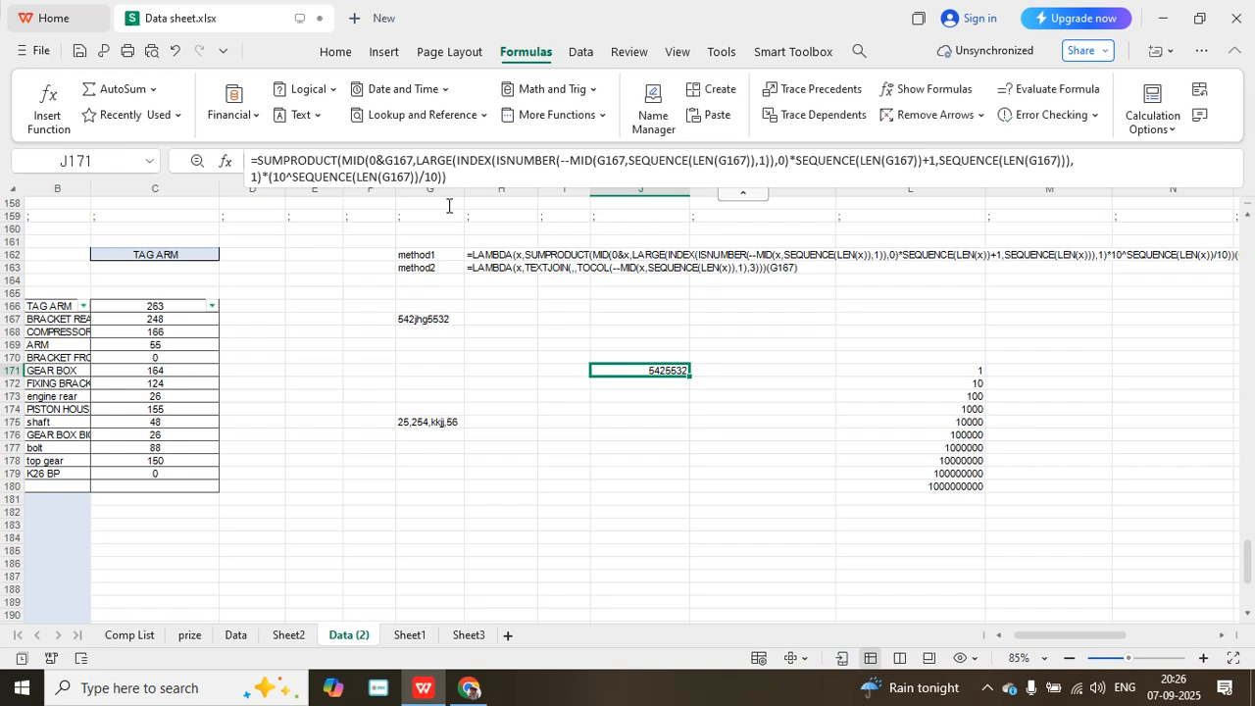
- Start a formula in J177 with MID nested inside INDEX, using G167 as the MID text
click(630, 443)
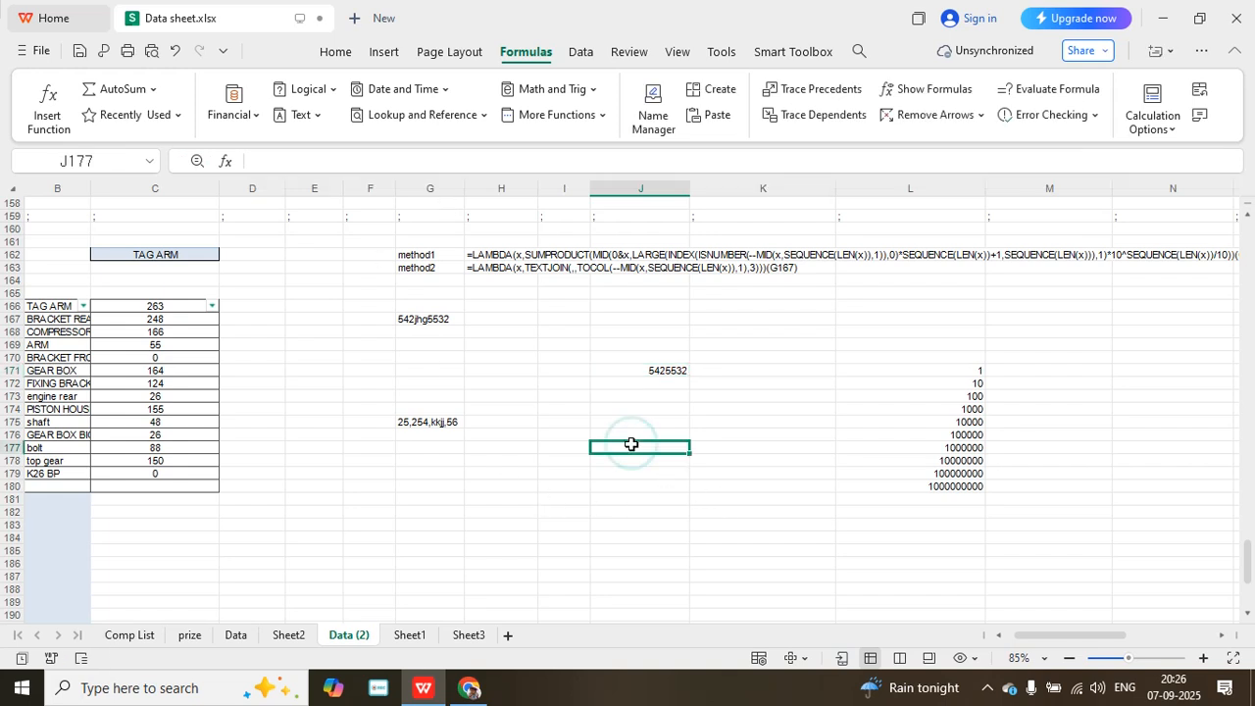
text(=in)
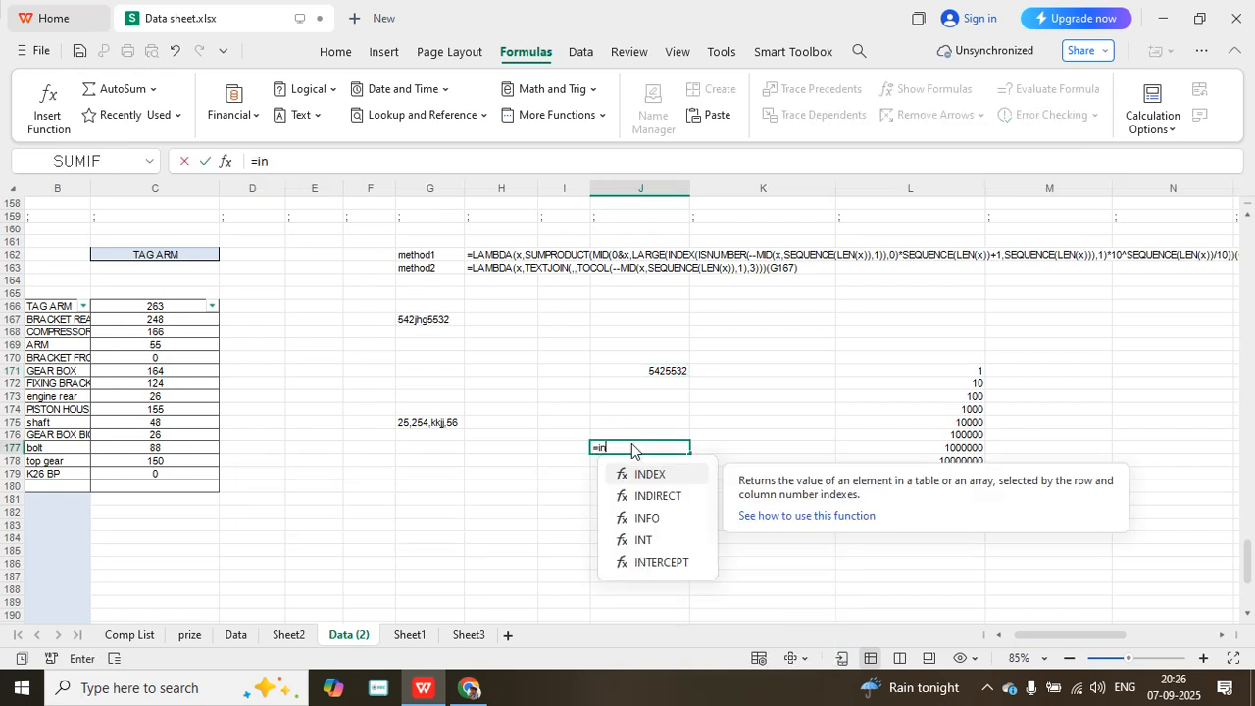
text(de)
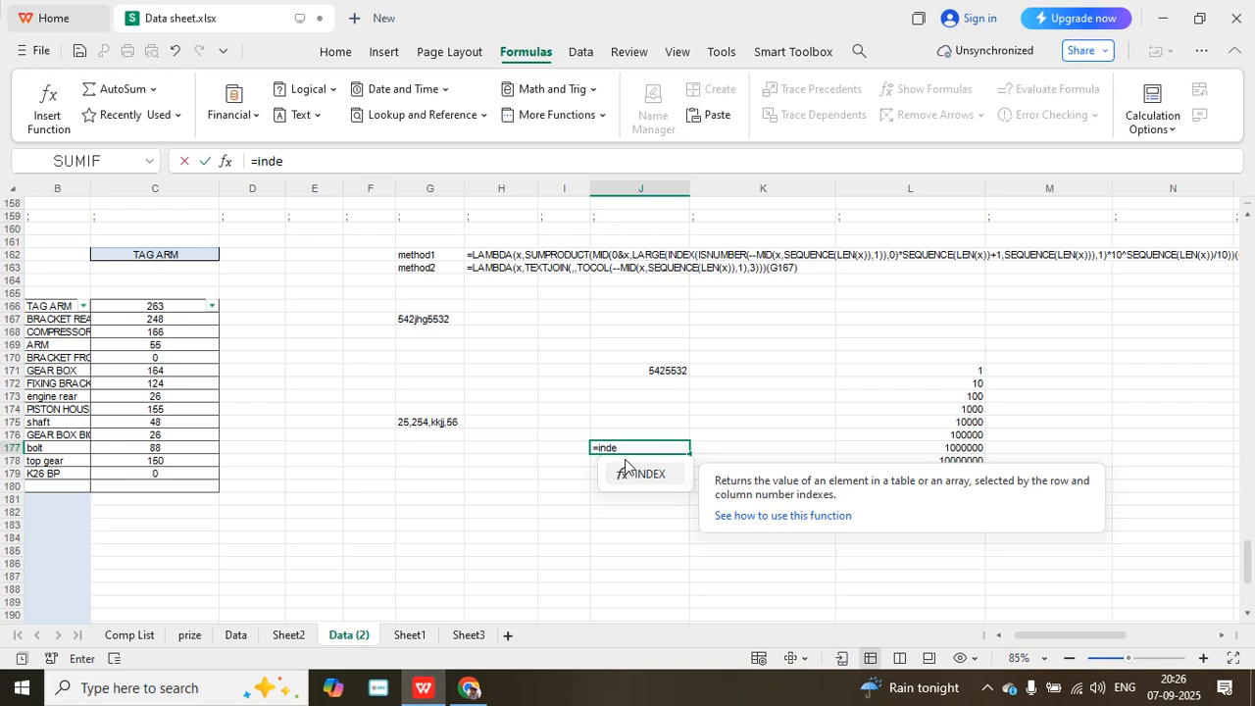
double_click(651, 476)
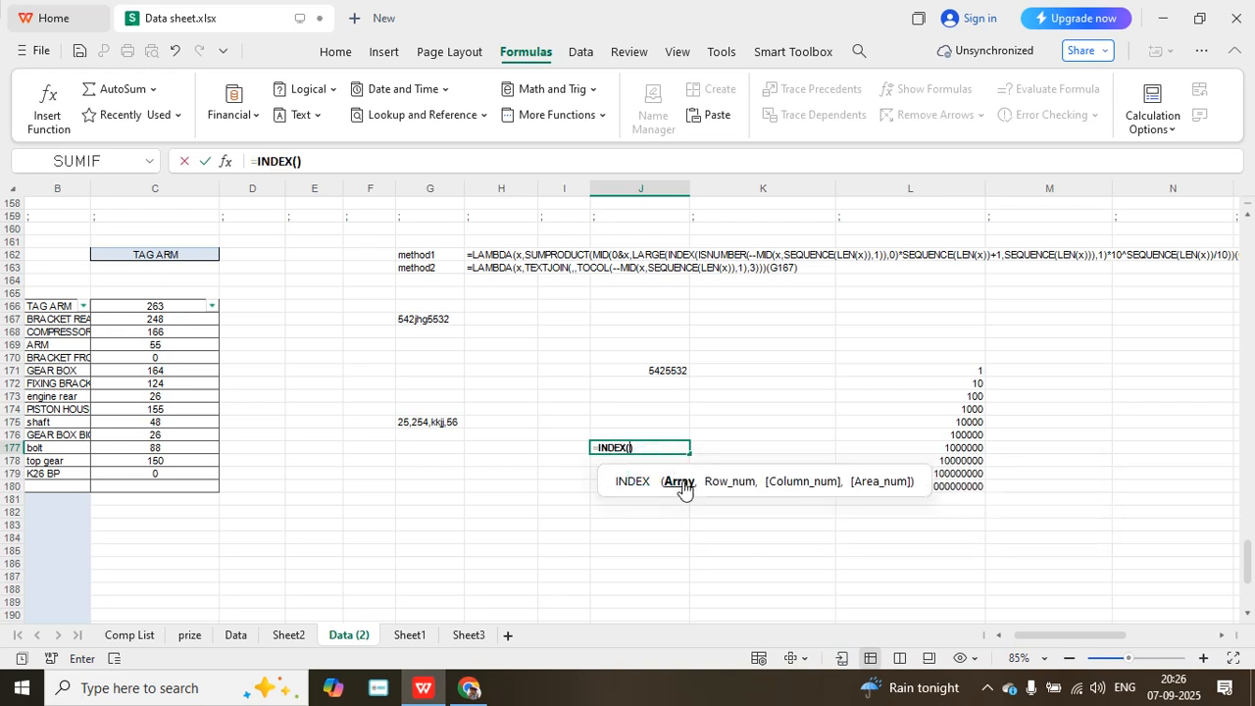
text(mid)
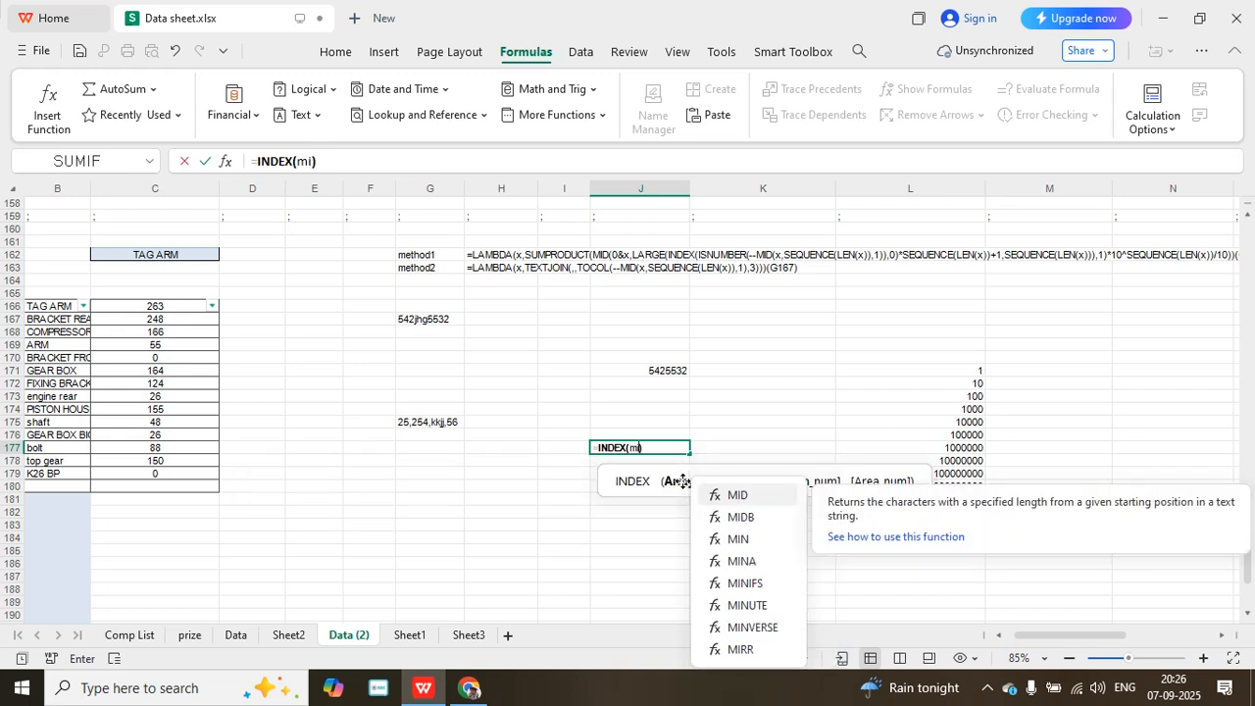
text(()
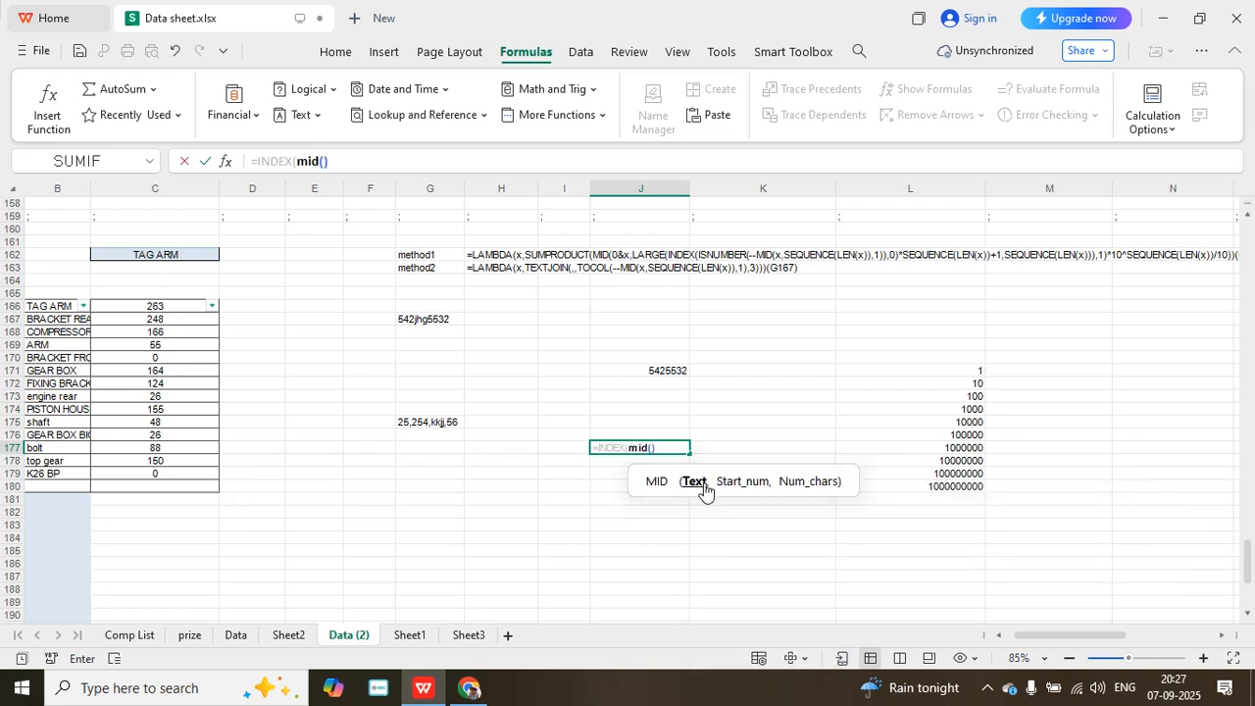
click(439, 321)
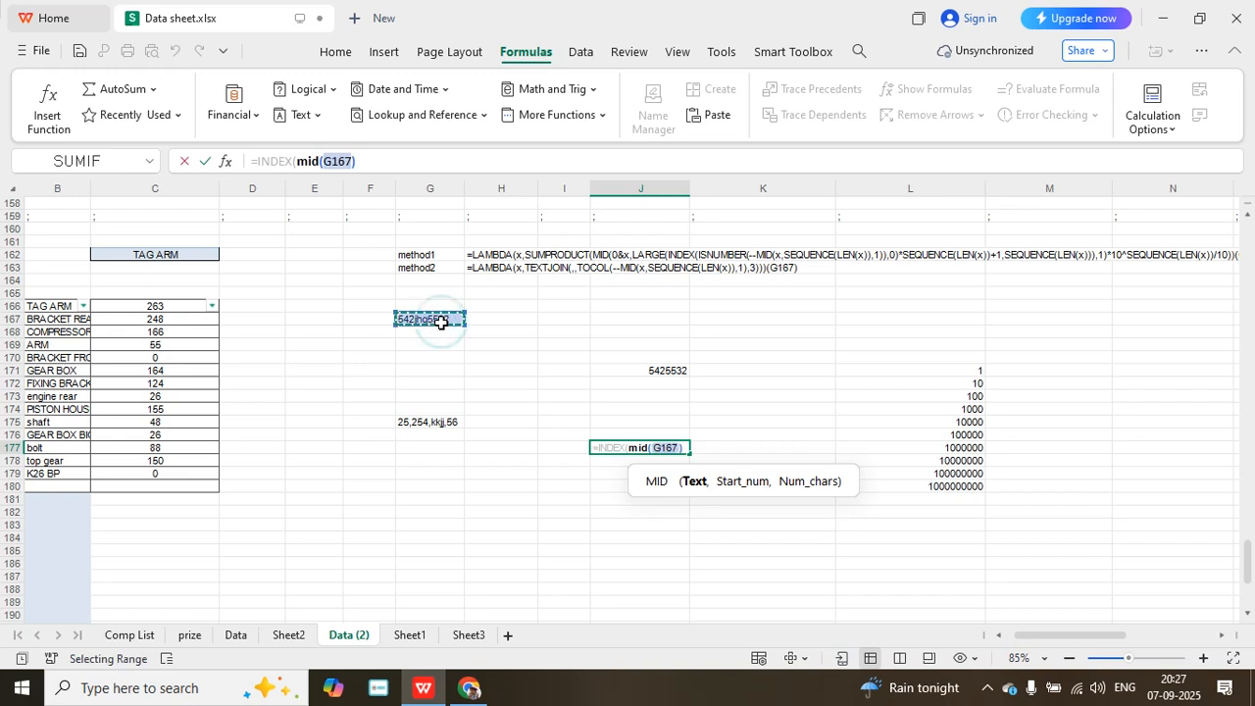
text(,)
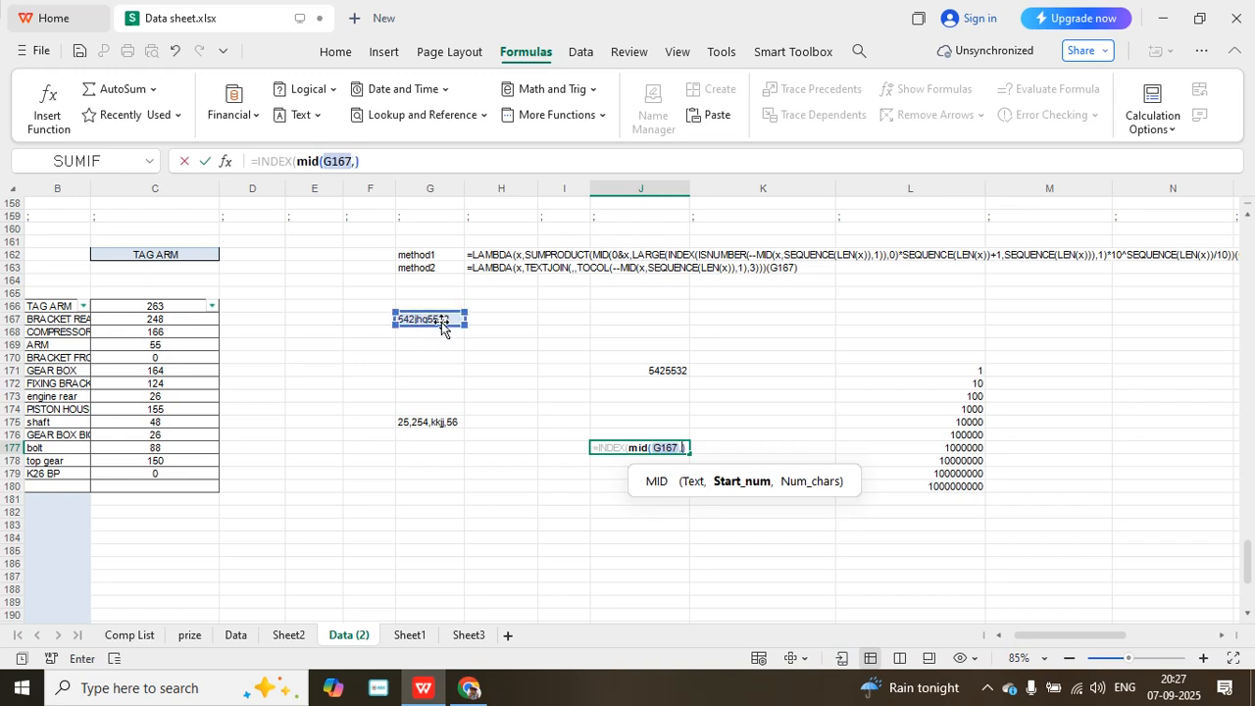
text(se)
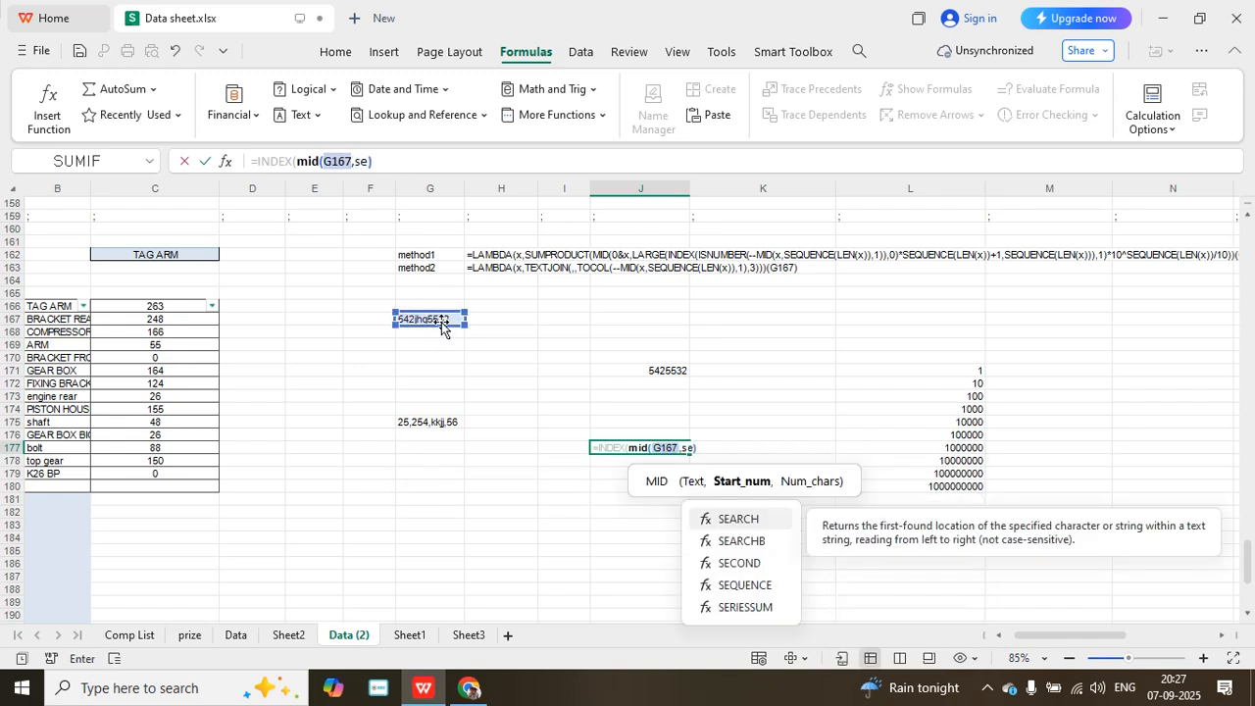
- Enter SEQUENCE(LEN(G167)) as the start number of the MID function in J177
double_click(731, 585)
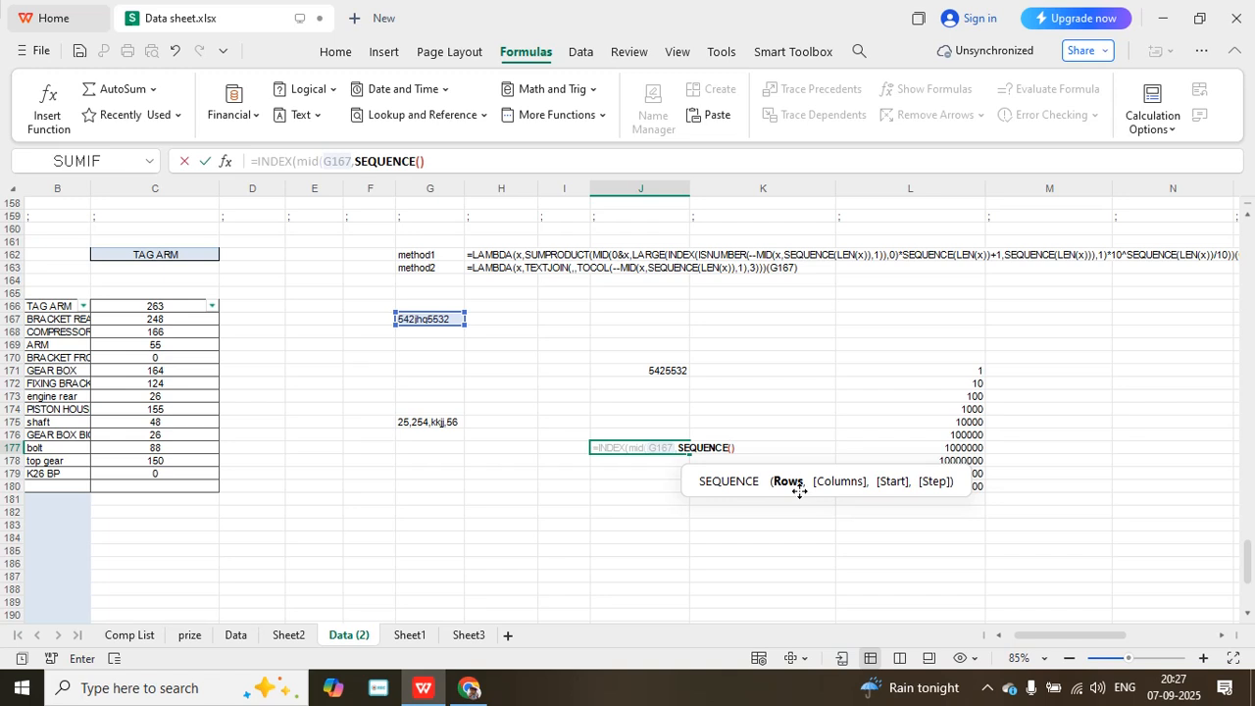
text(le)
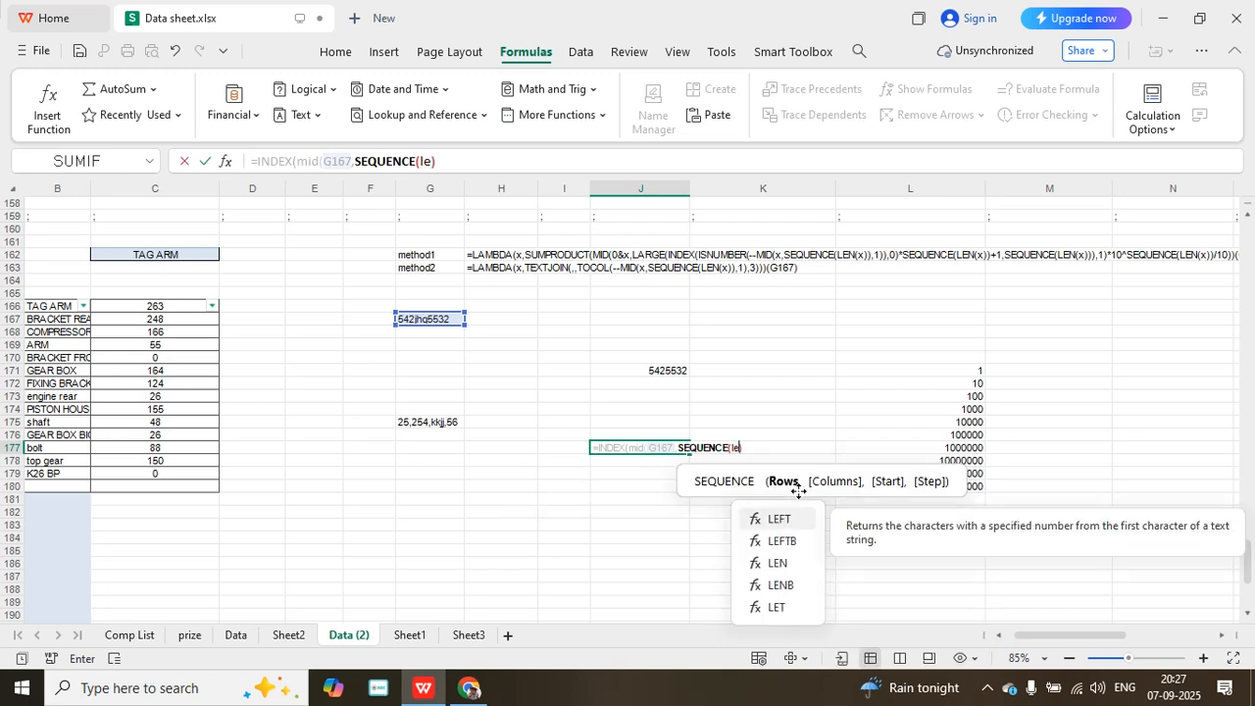
text(n()
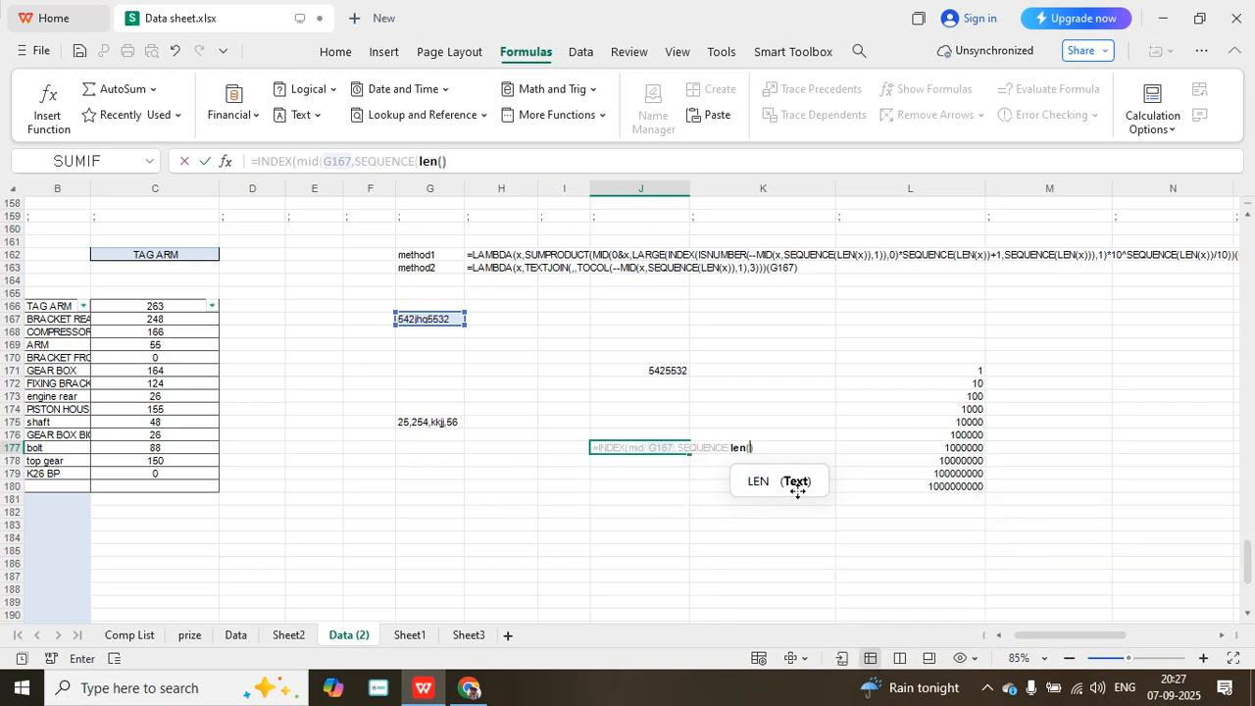
click(451, 321)
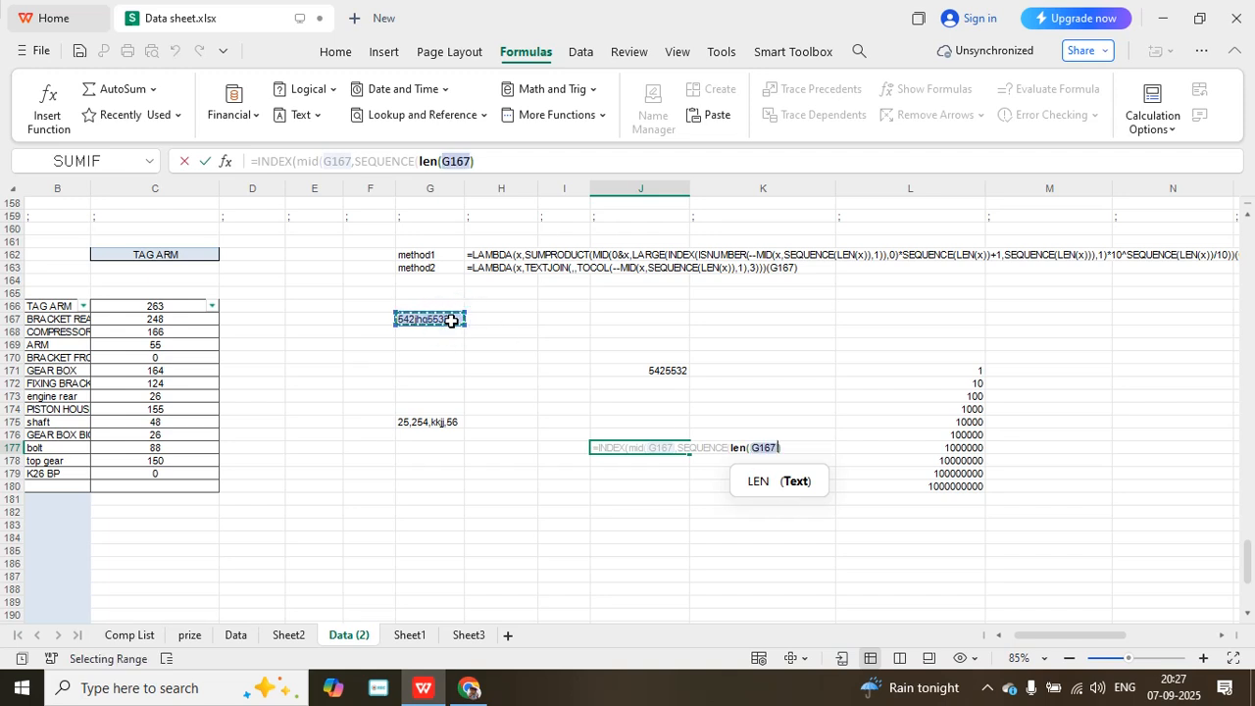
text())
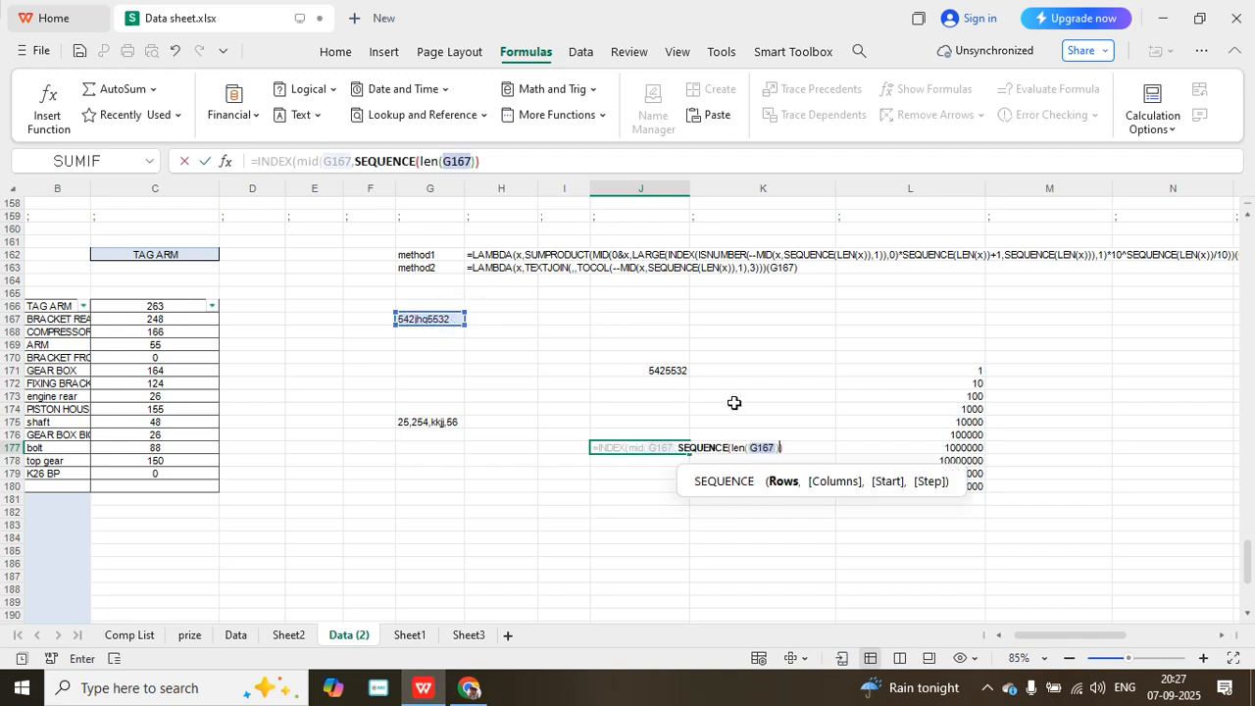
- Finish the J177 formula with 1 as the MID character count and 0 as the INDEX row number, and commit it
click(800, 446)
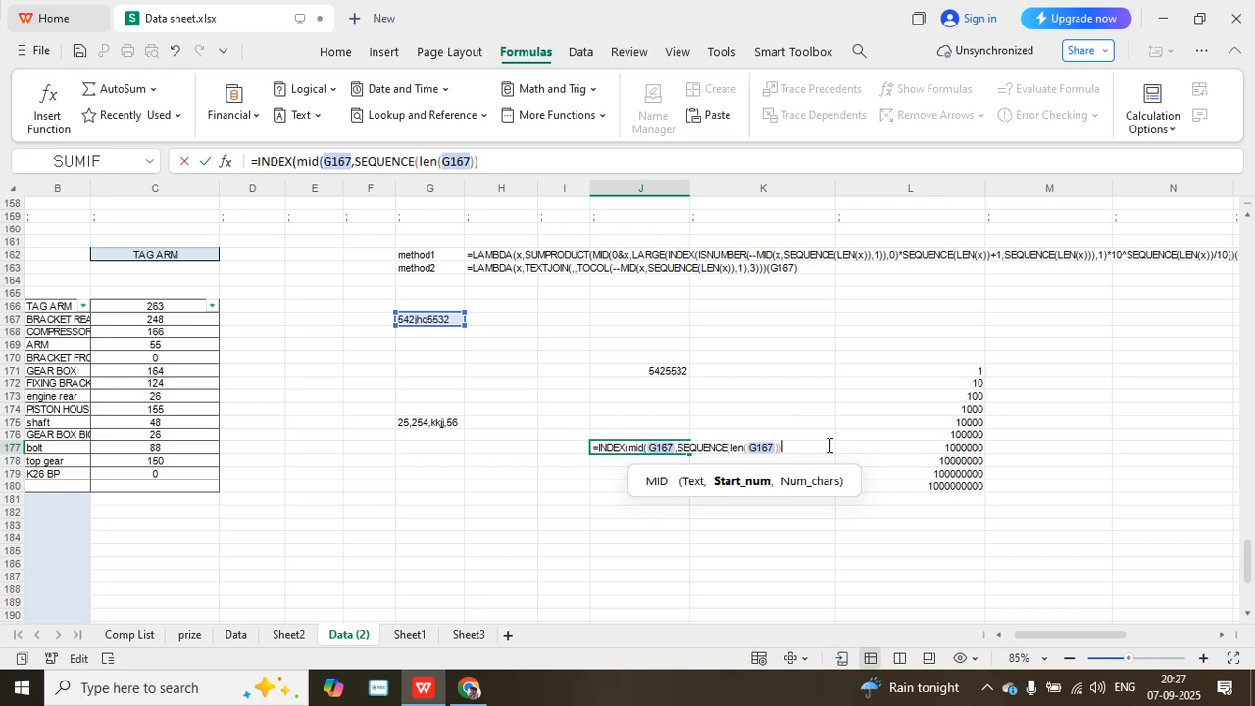
text(,)
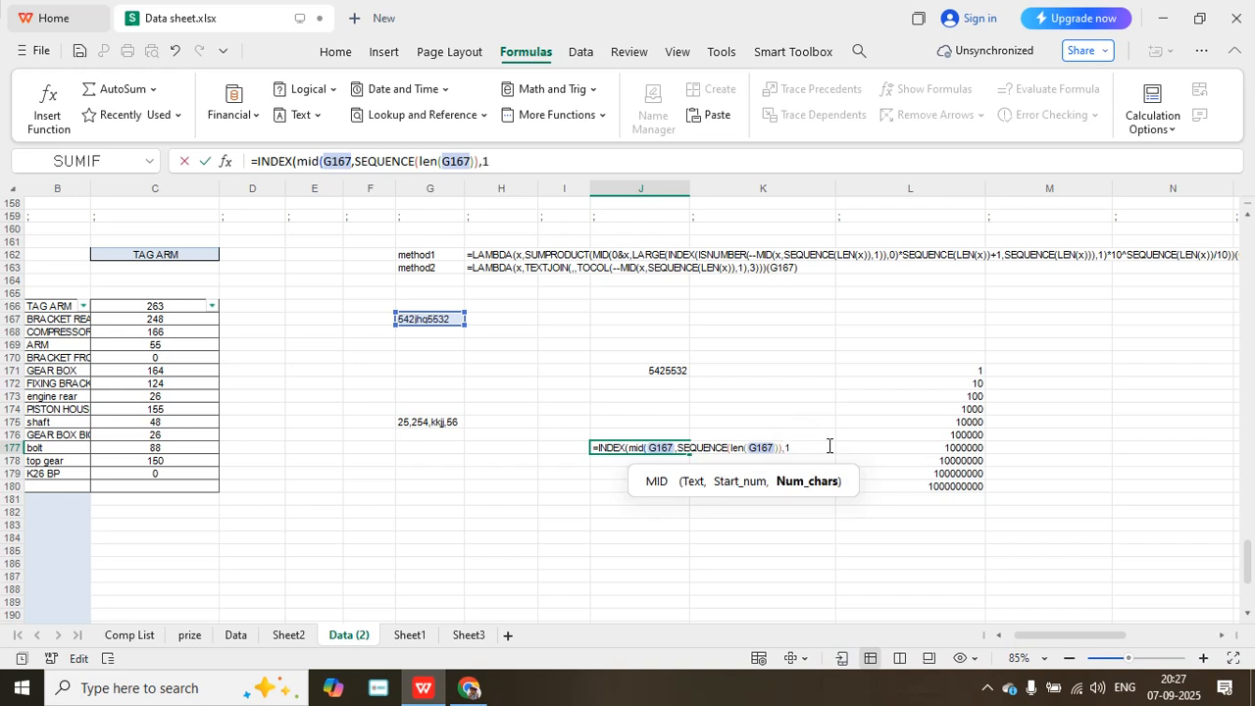
text(1))
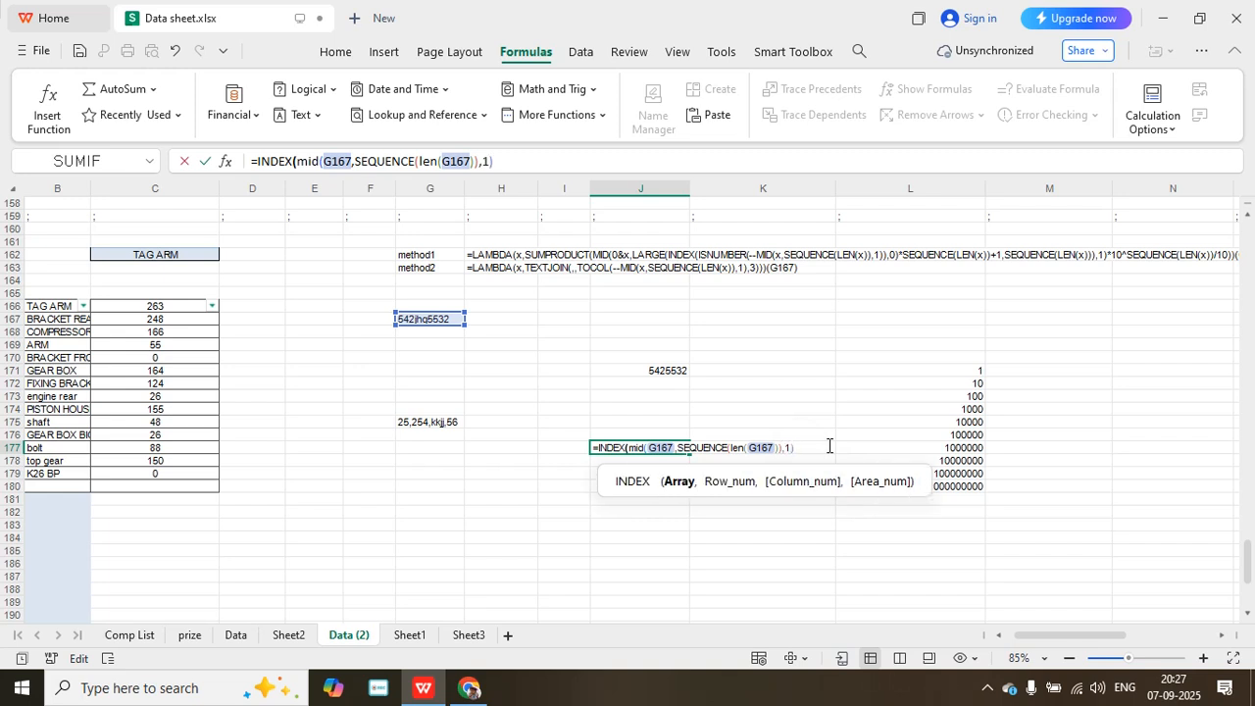
text(,0)
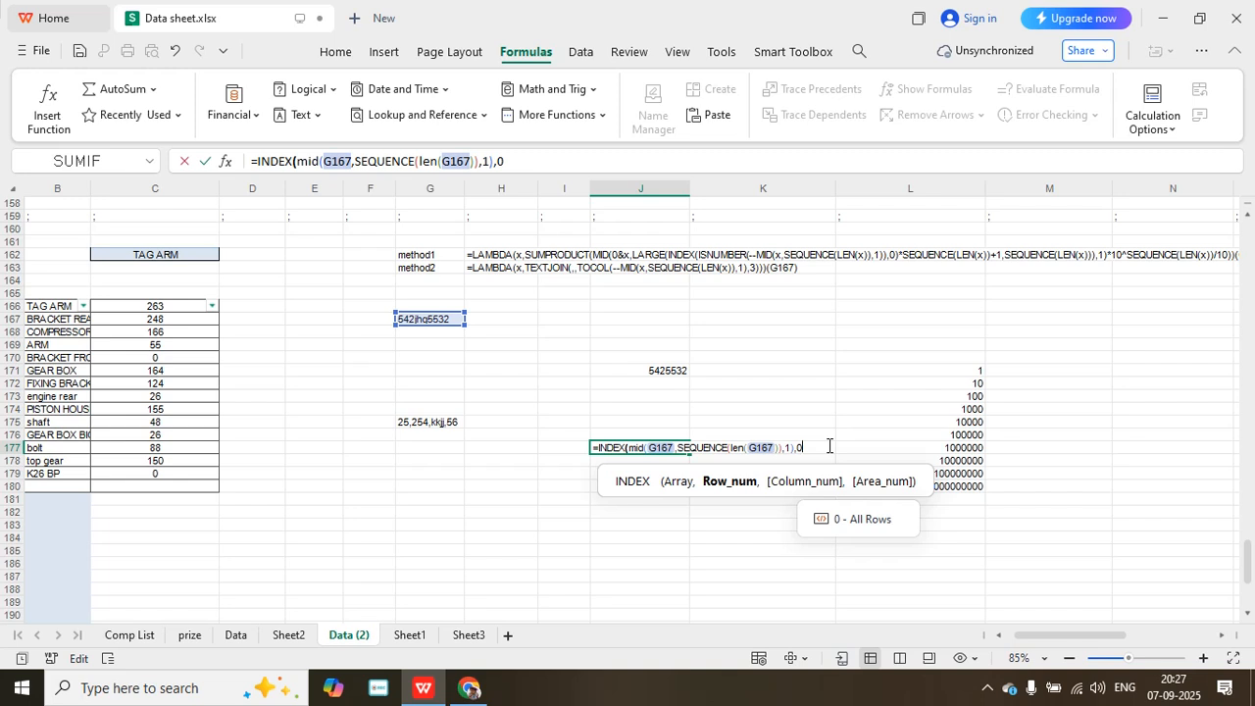
text())
key(Return)
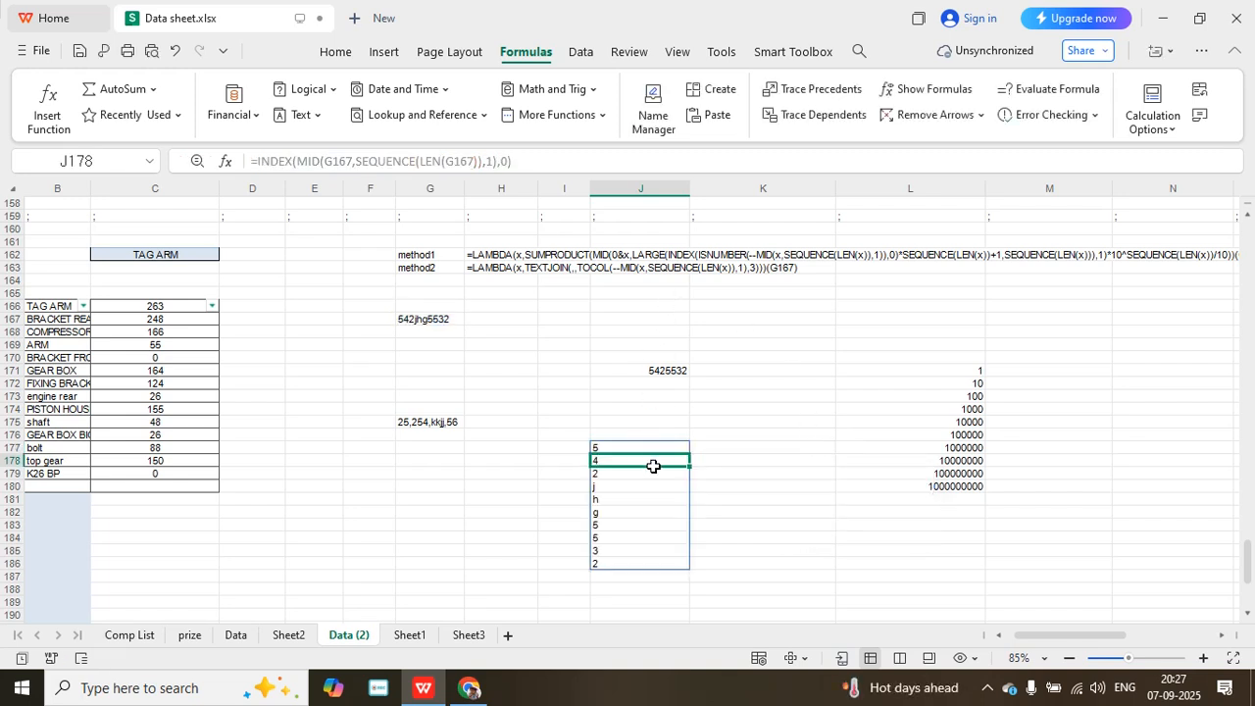
- Insert a double minus before MID in the J177 formula to convert the characters to numbers, and commit it
click(645, 449)
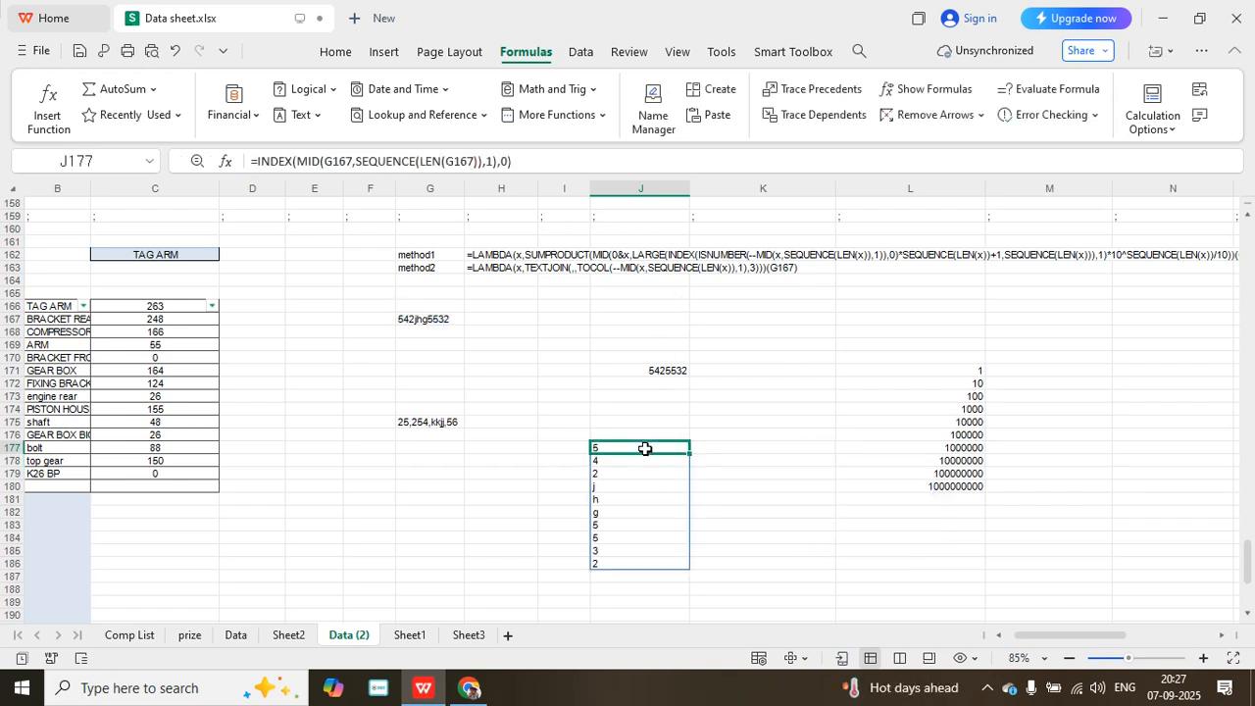
click(295, 160)
text(--)
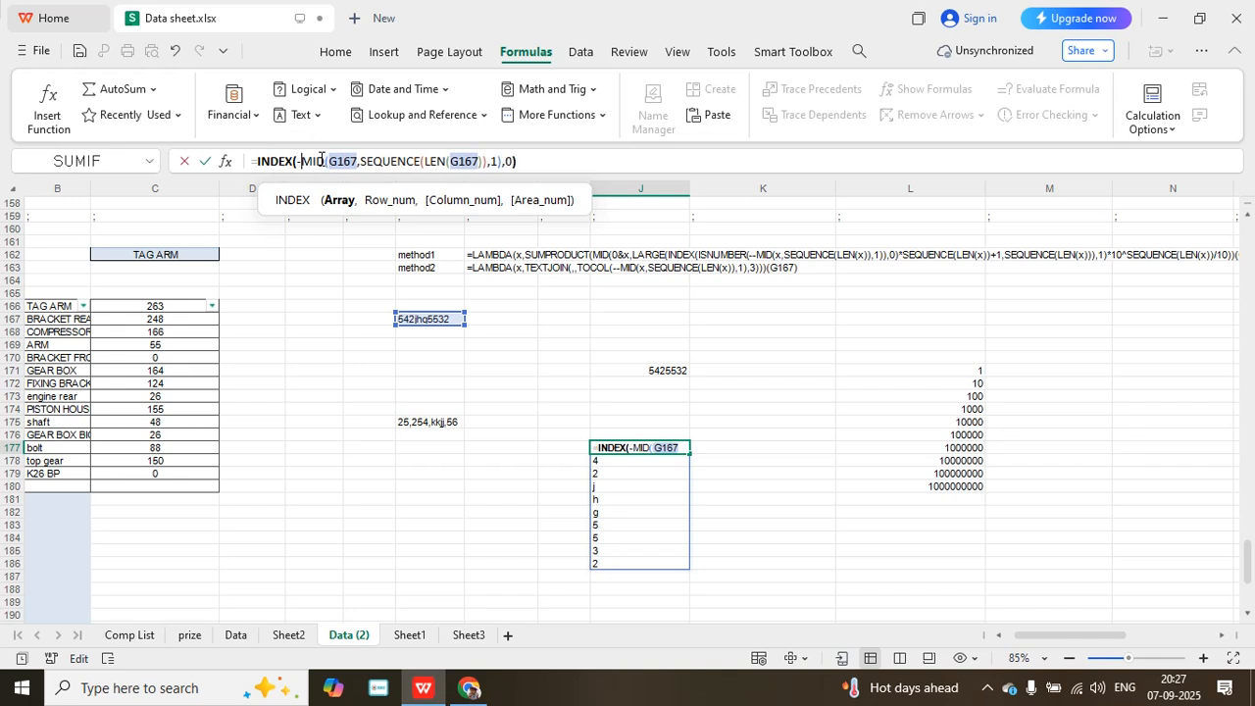
key(Return)
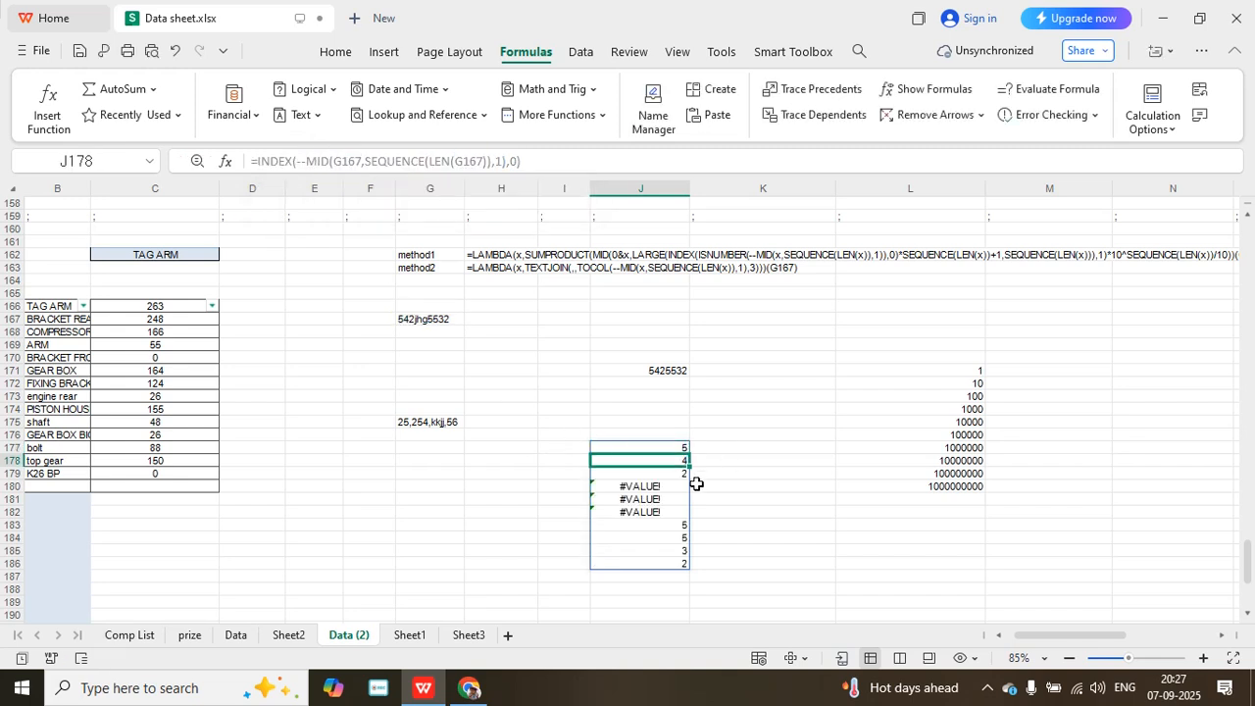
- Wrap the J177 formula in TOCOL with the ignore argument 3 (ignore blank and error), and commit it
click(645, 443)
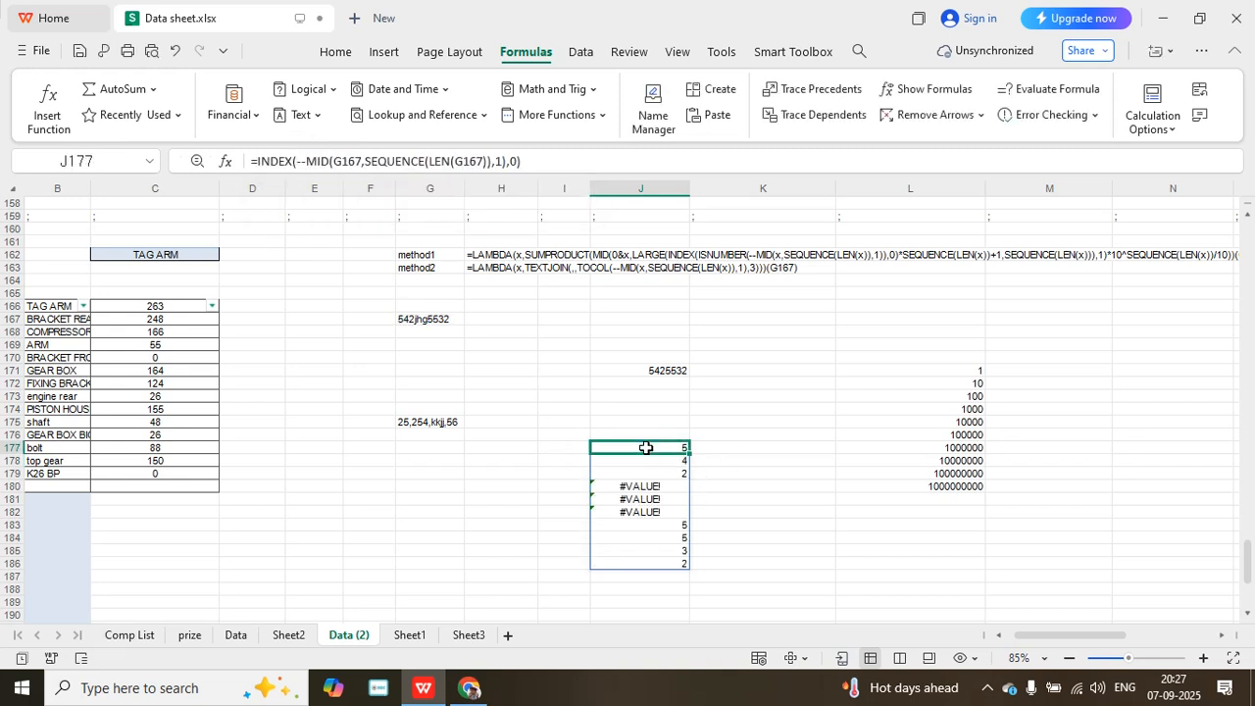
click(257, 160)
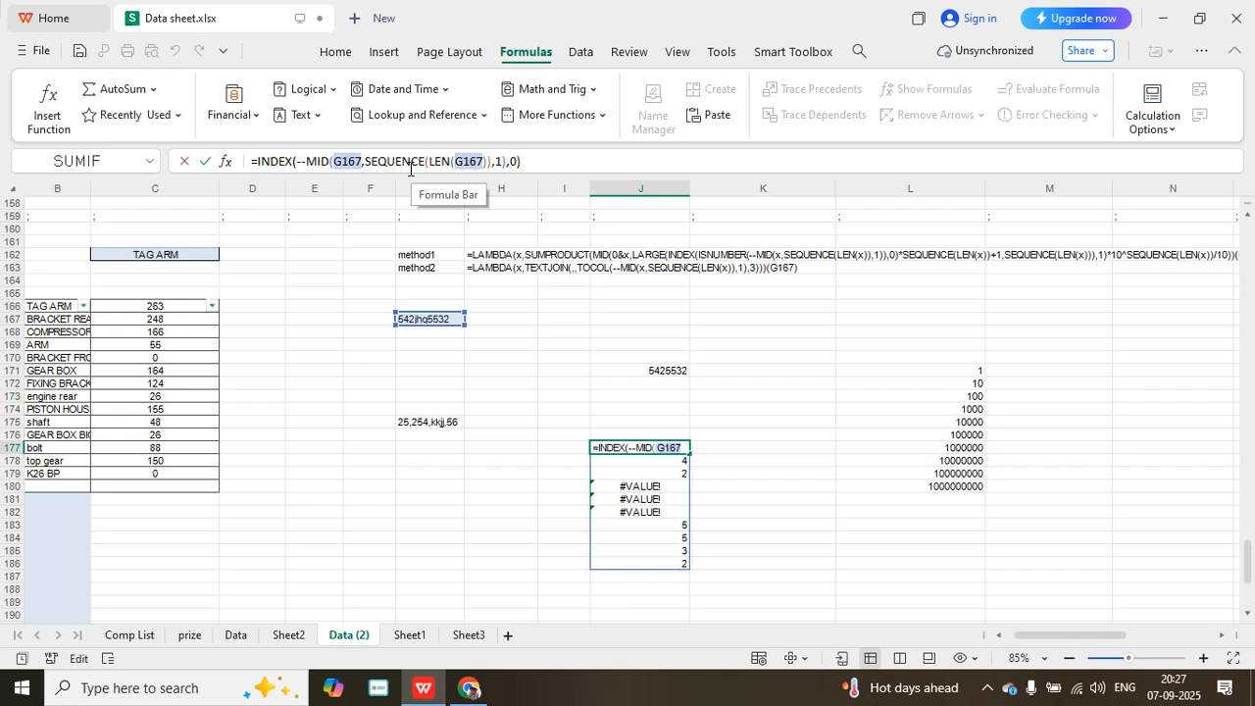
text(tocol)
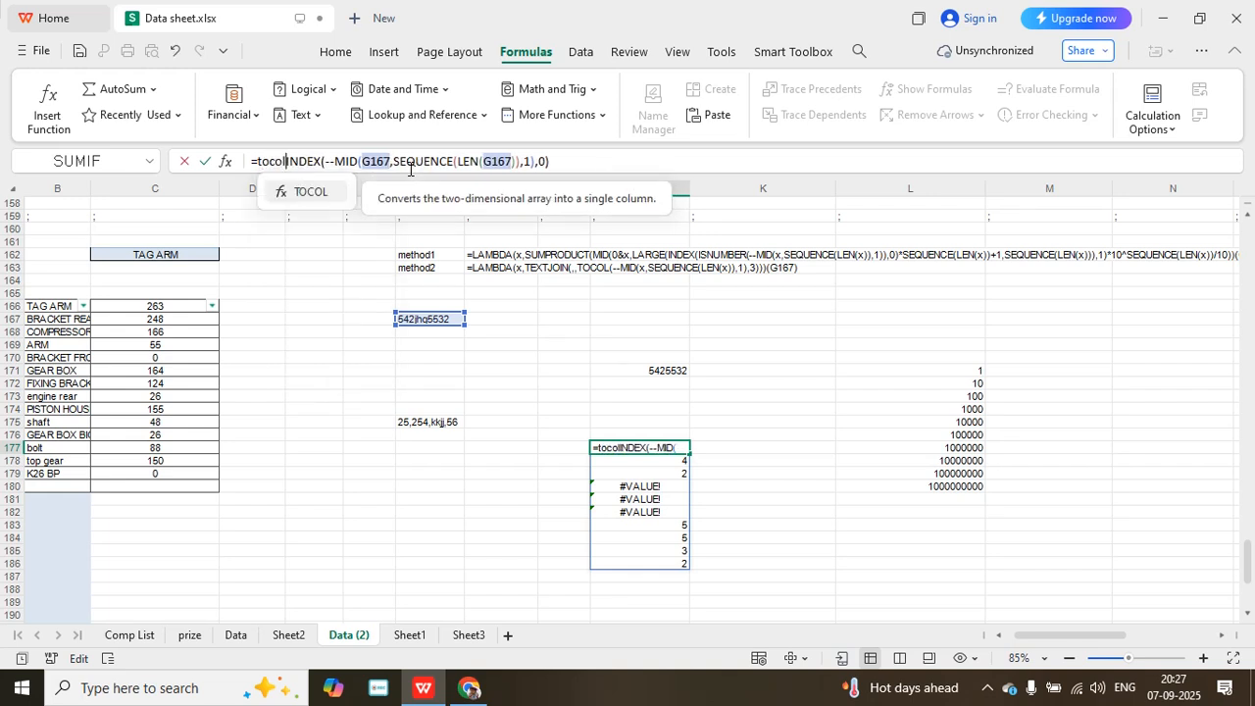
text(()
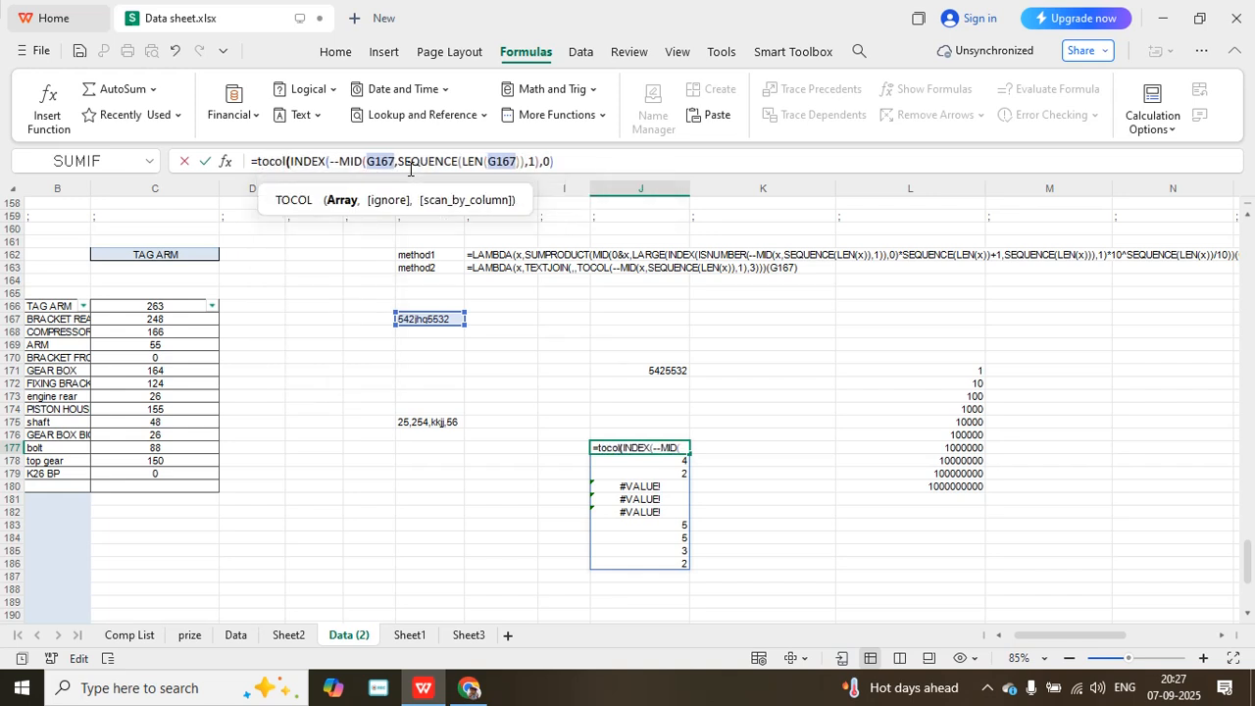
click(571, 155)
text(,)
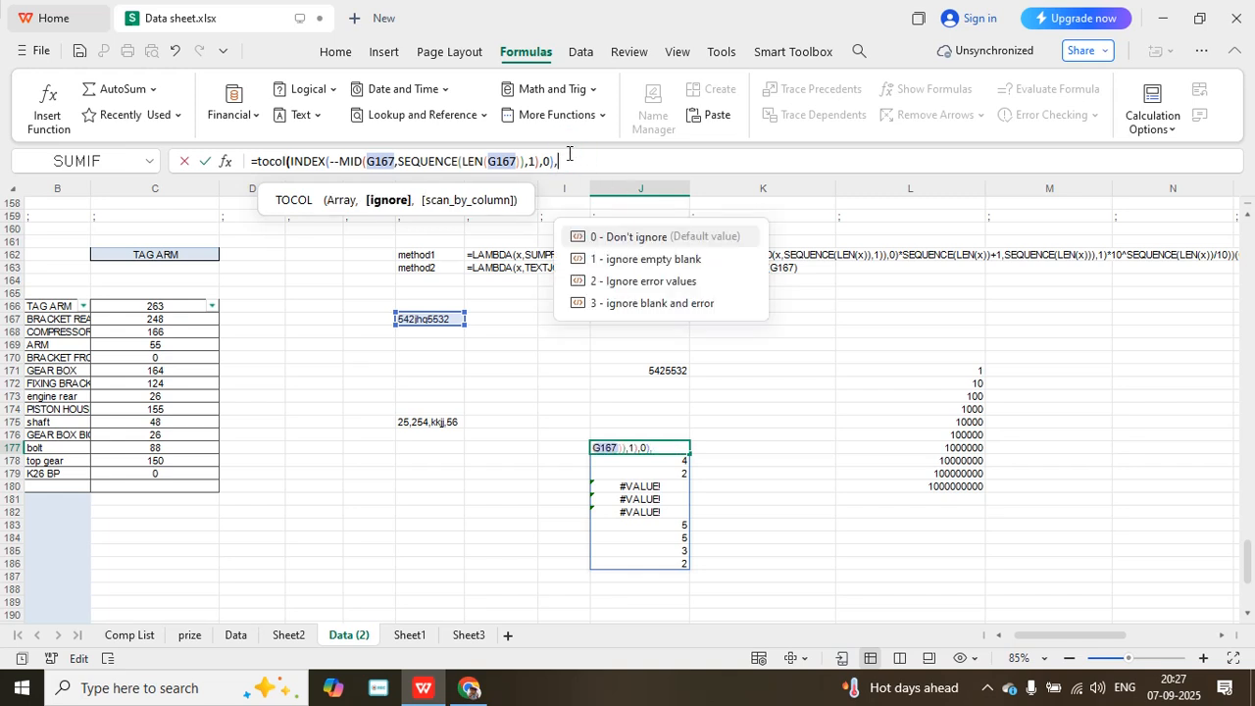
double_click(676, 304)
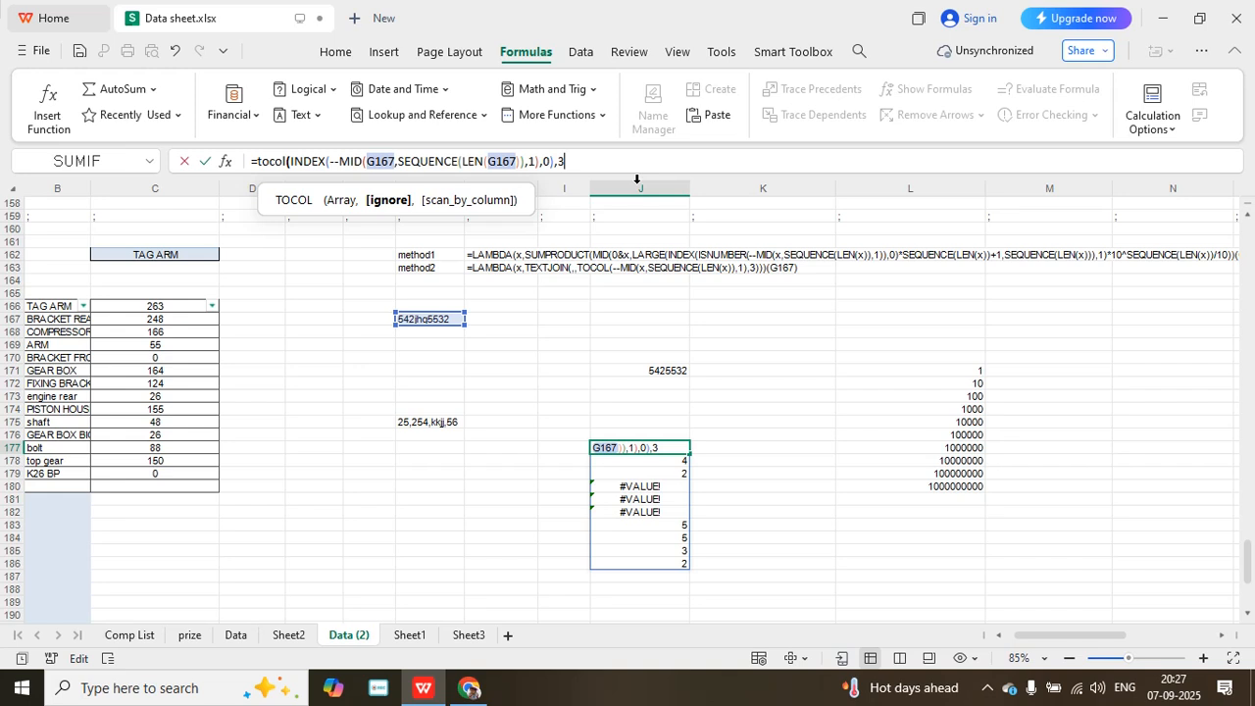
text())
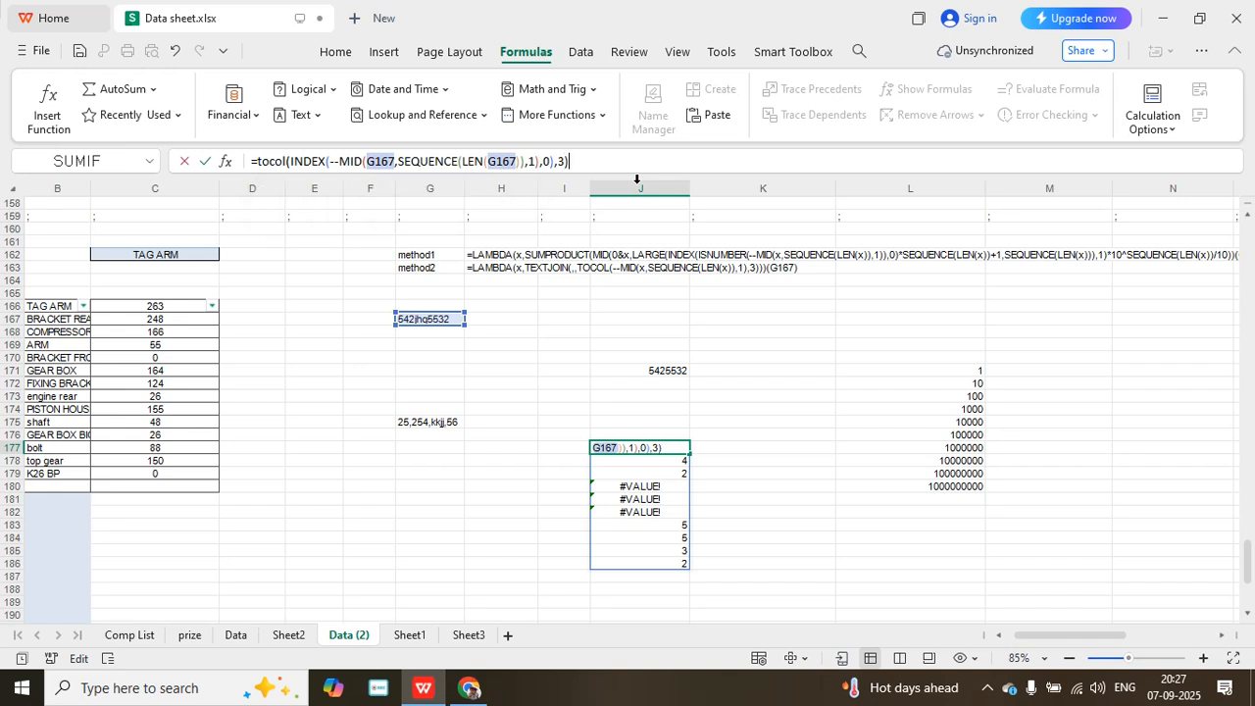
key(Return)
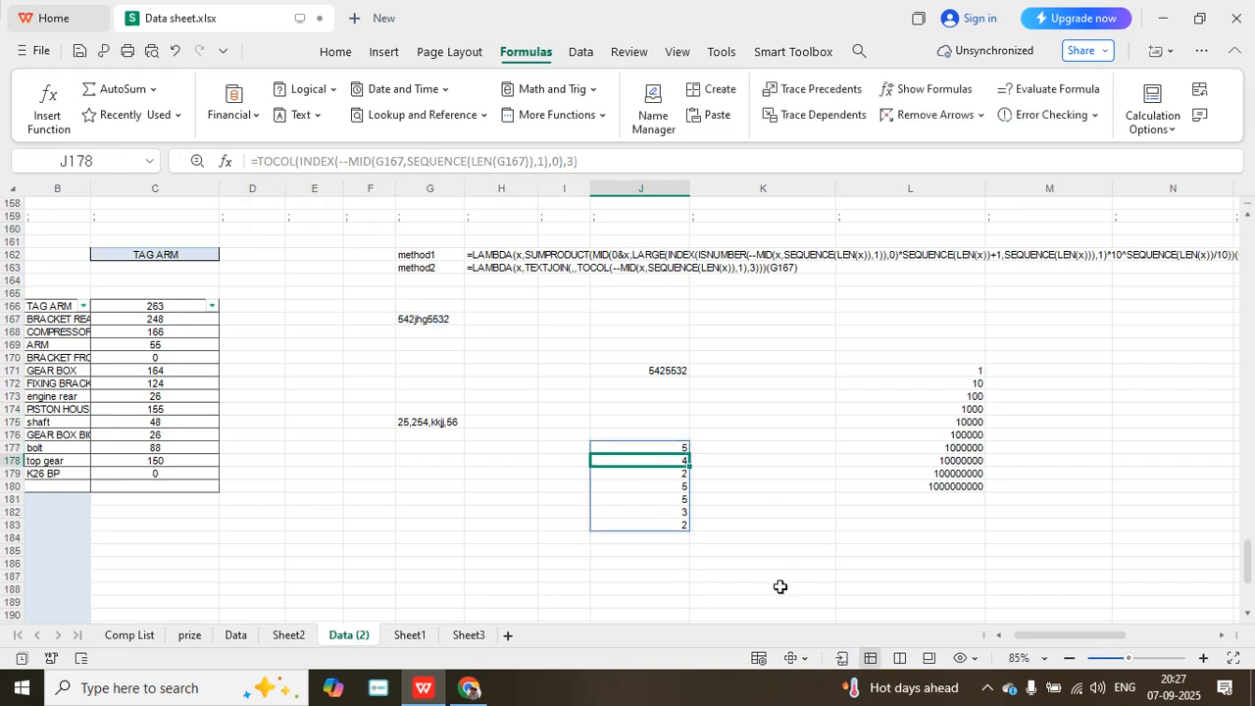
- Wrap the J177 formula in TEXTJOIN with the delimiter and ignore_empty arguments left empty, and commit it
click(669, 447)
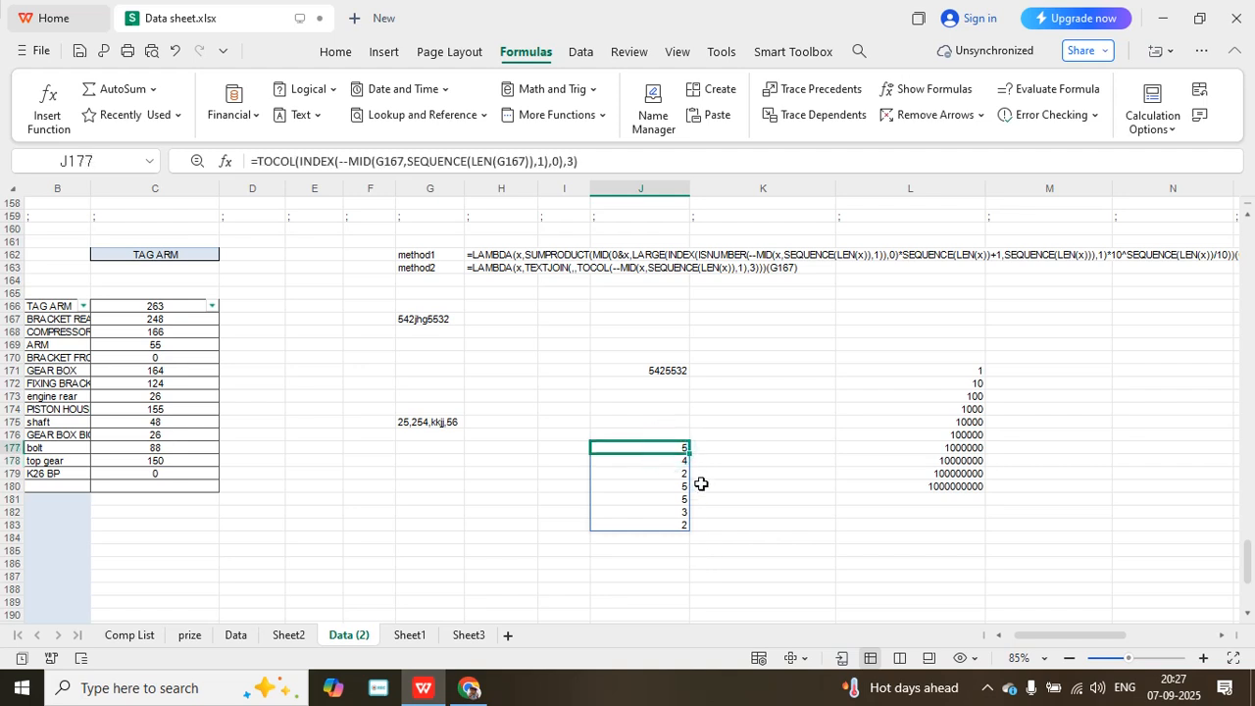
click(263, 157)
click(255, 163)
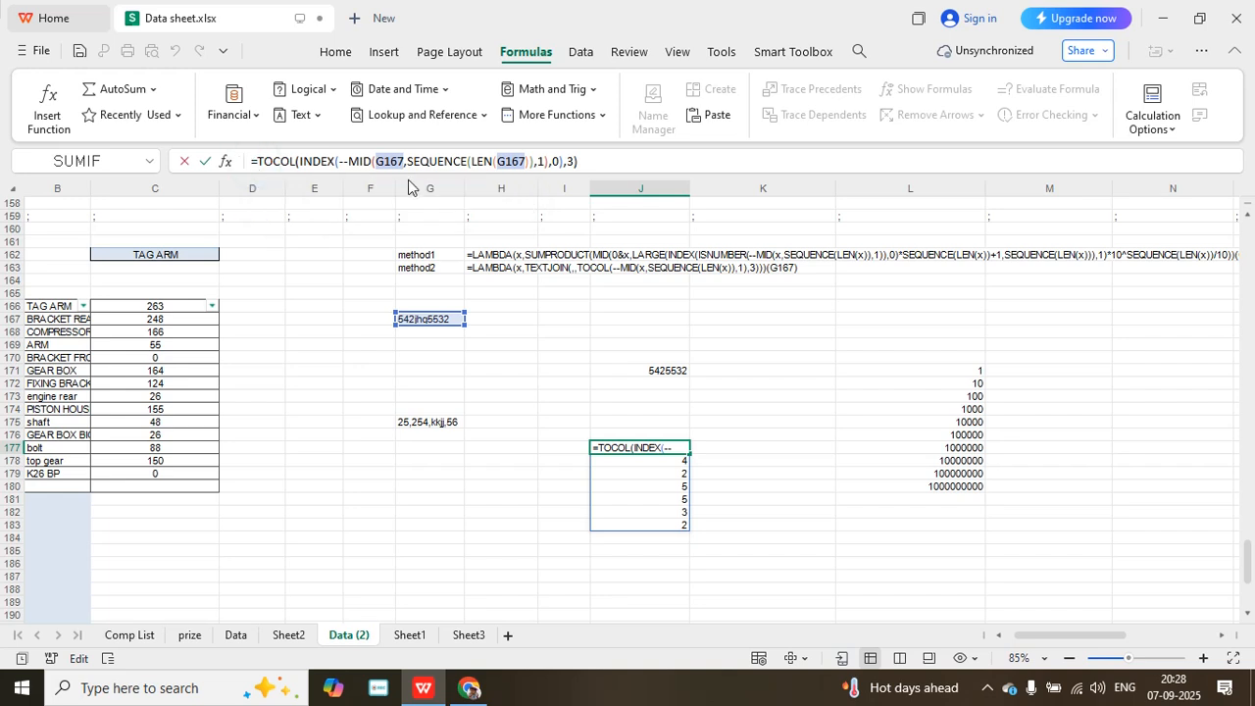
text(tex)
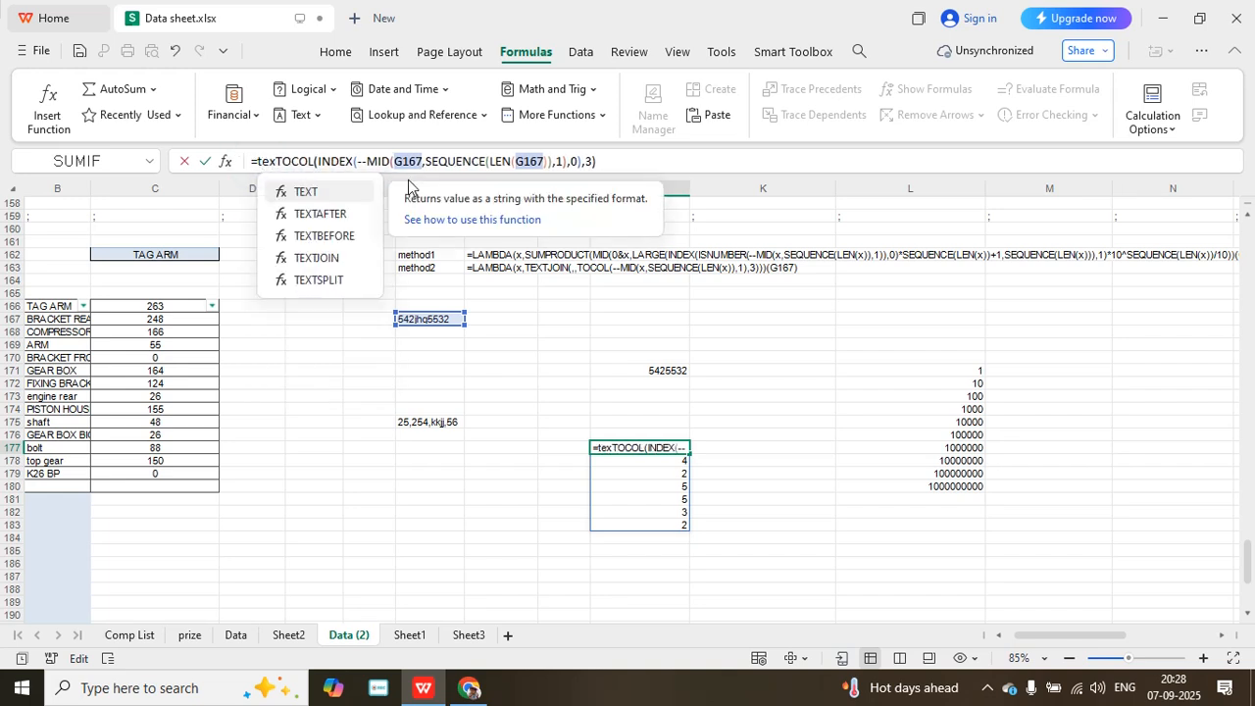
double_click(339, 257)
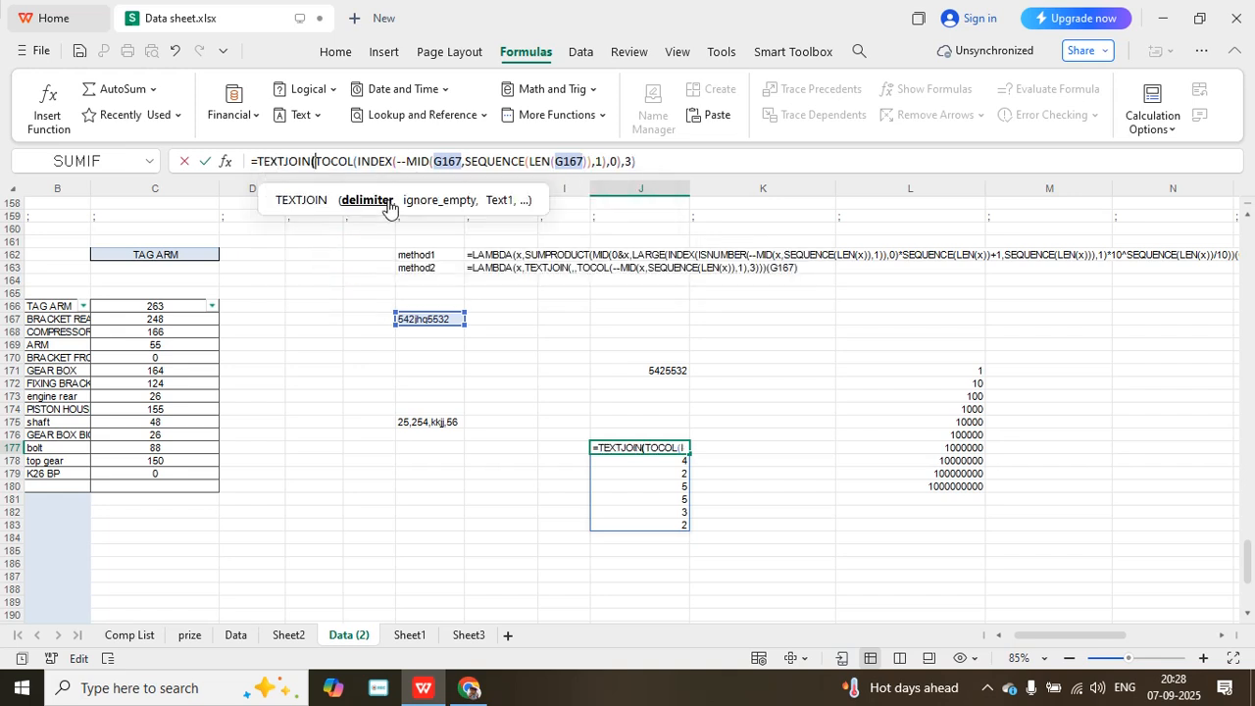
text(,)
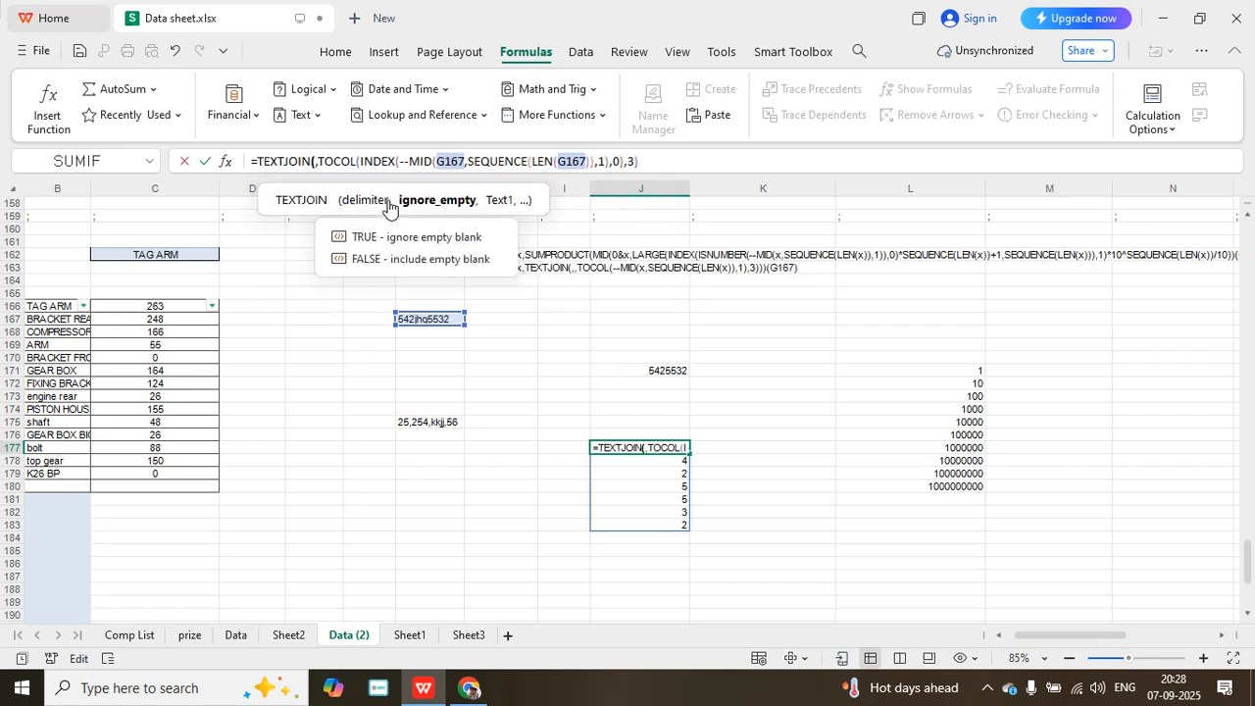
text(,)
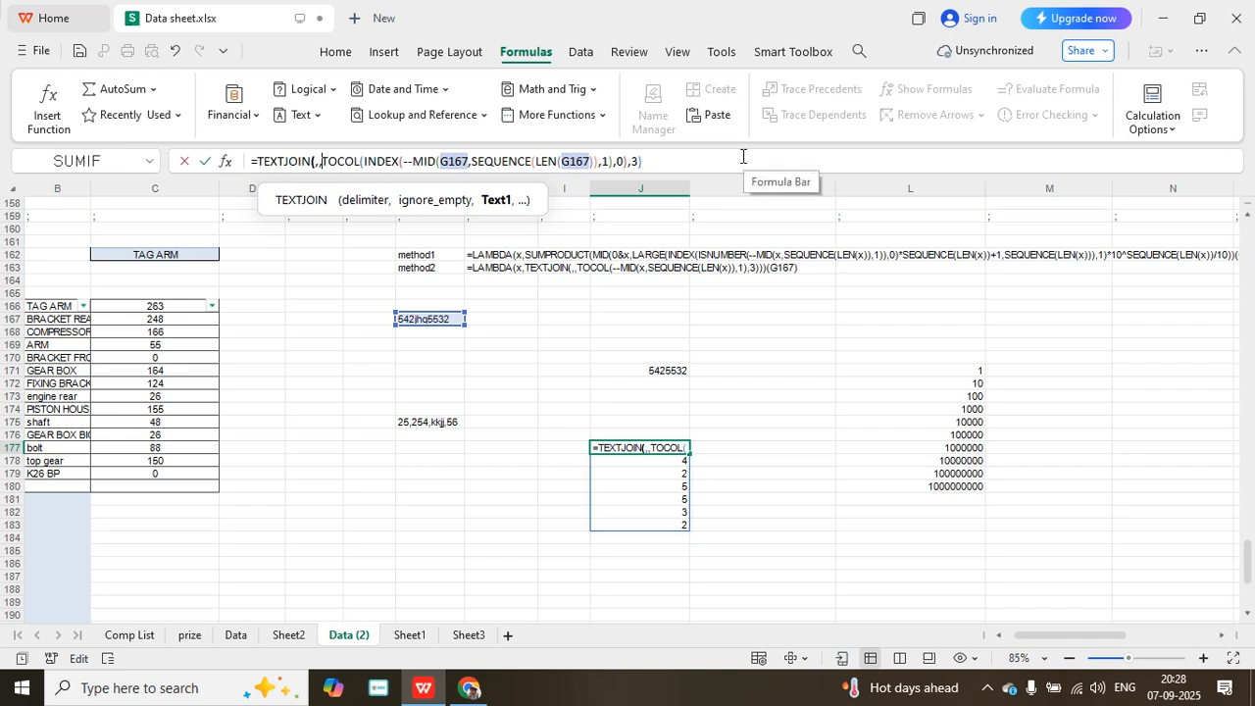
click(655, 157)
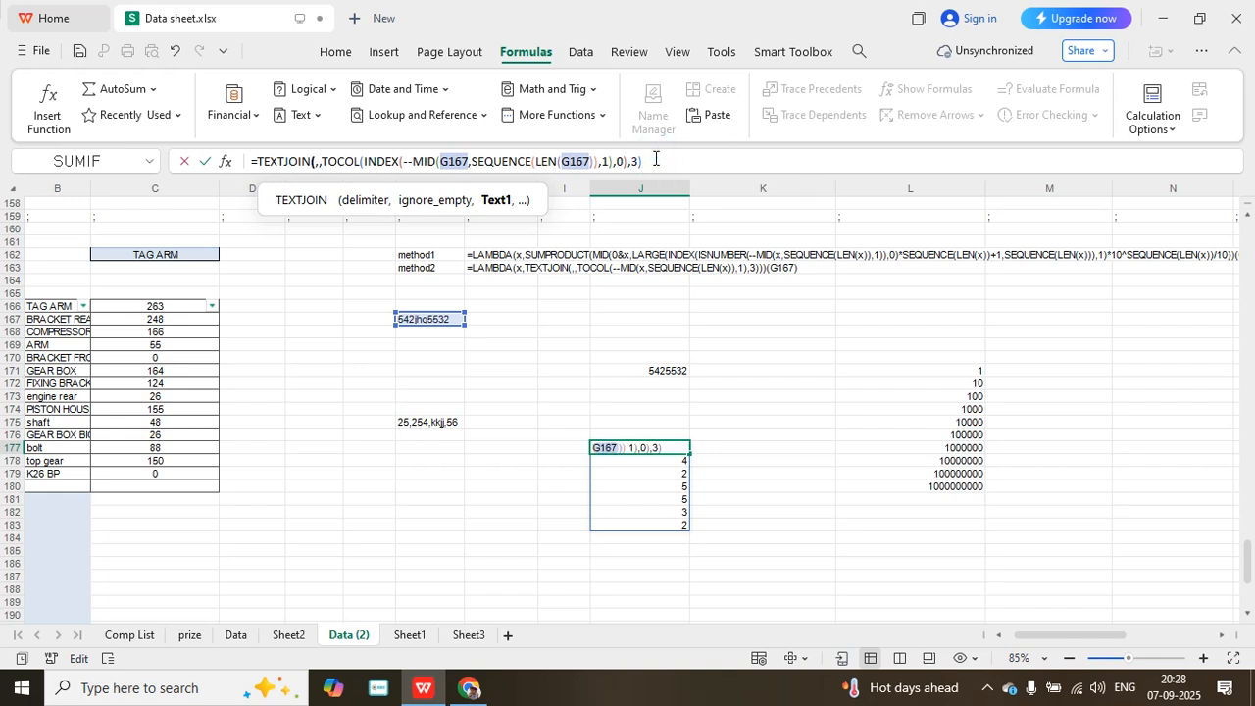
text())
key(Return)
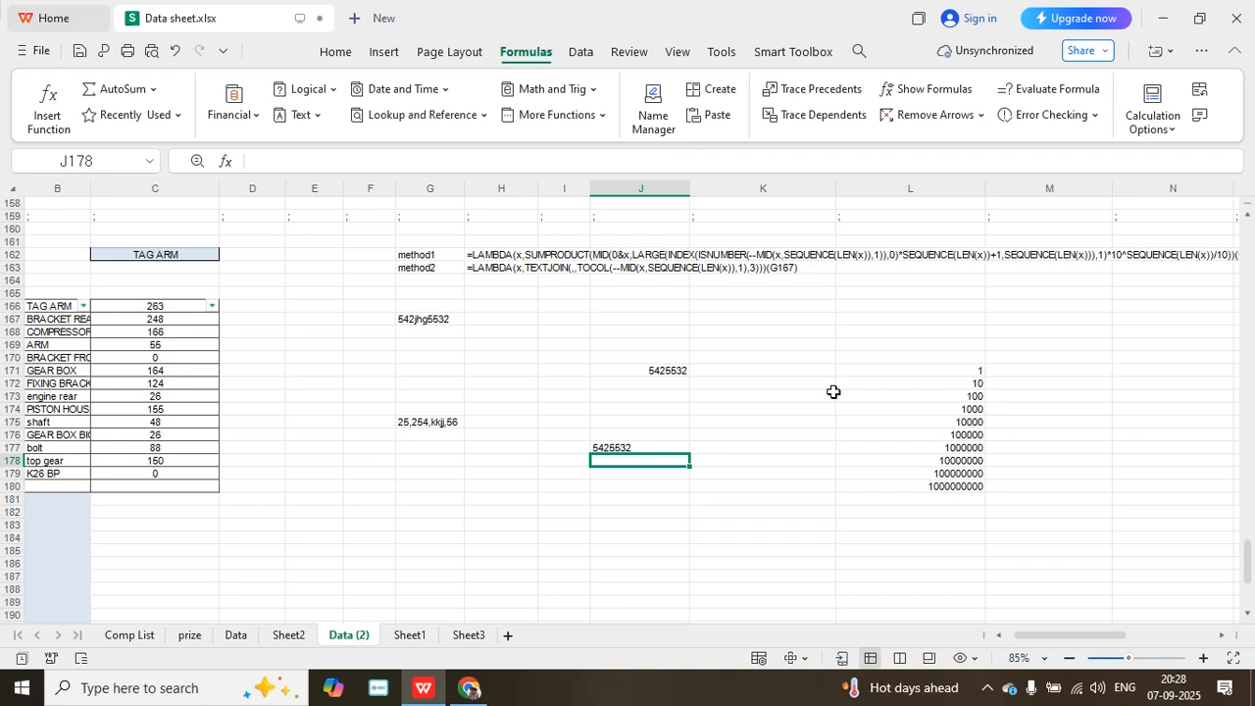
- Insert a LAMBDA function with the parameter x before TEXTJOIN in the J177 formula
click(626, 449)
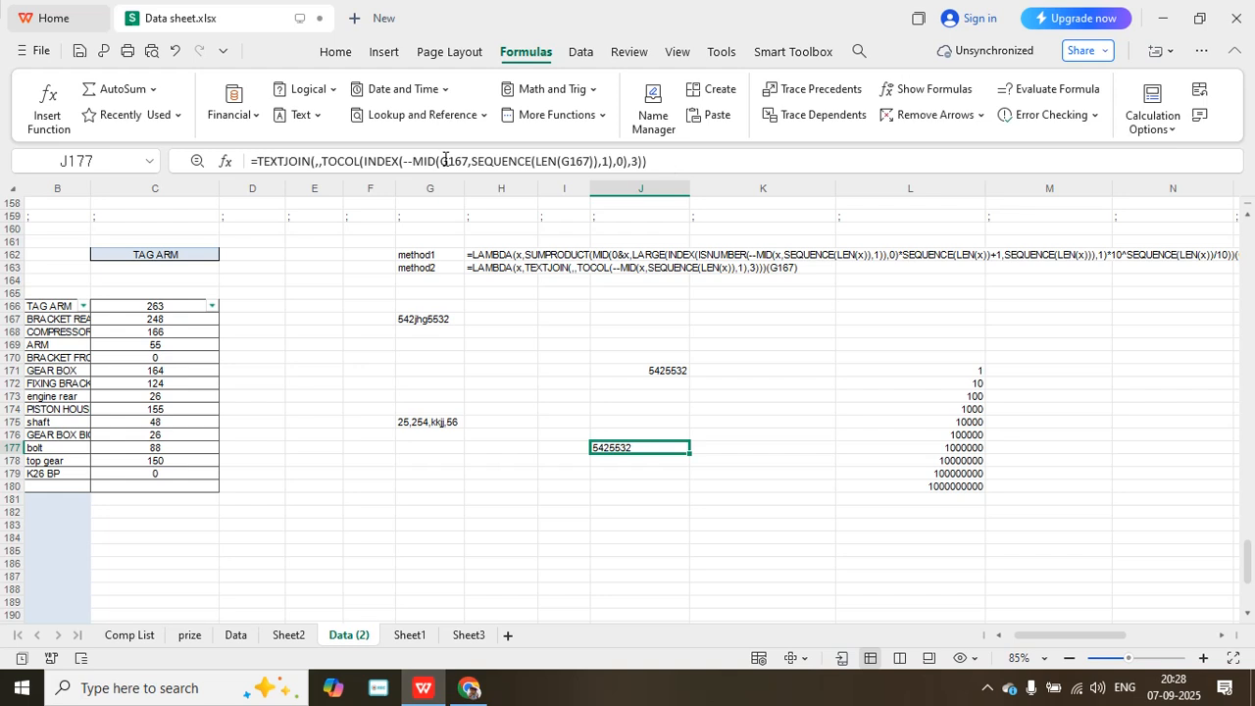
click(256, 161)
text(la)
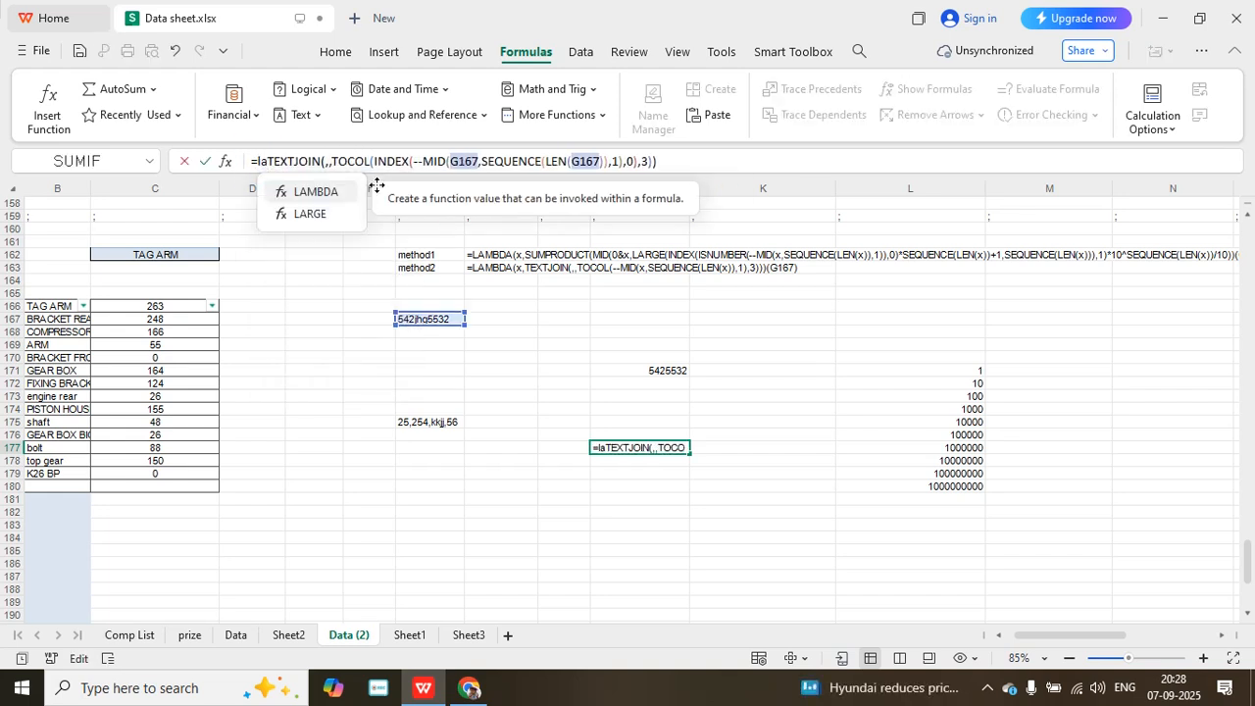
double_click(316, 192)
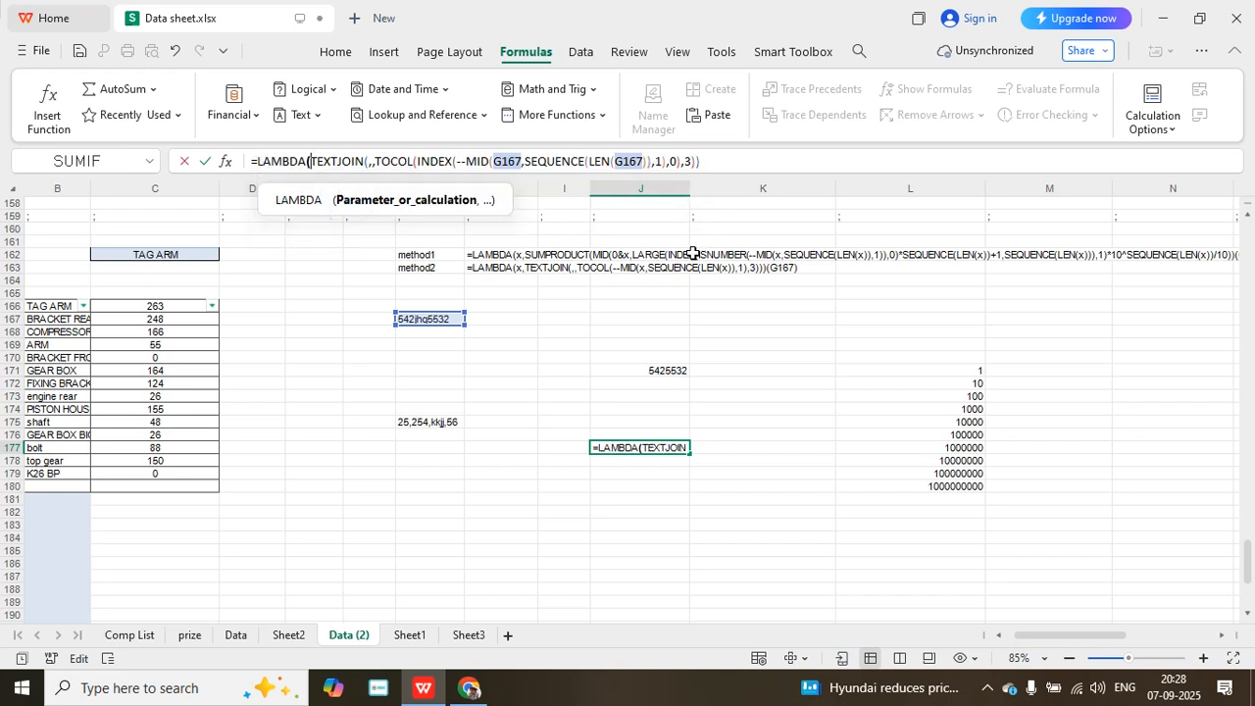
text(x)
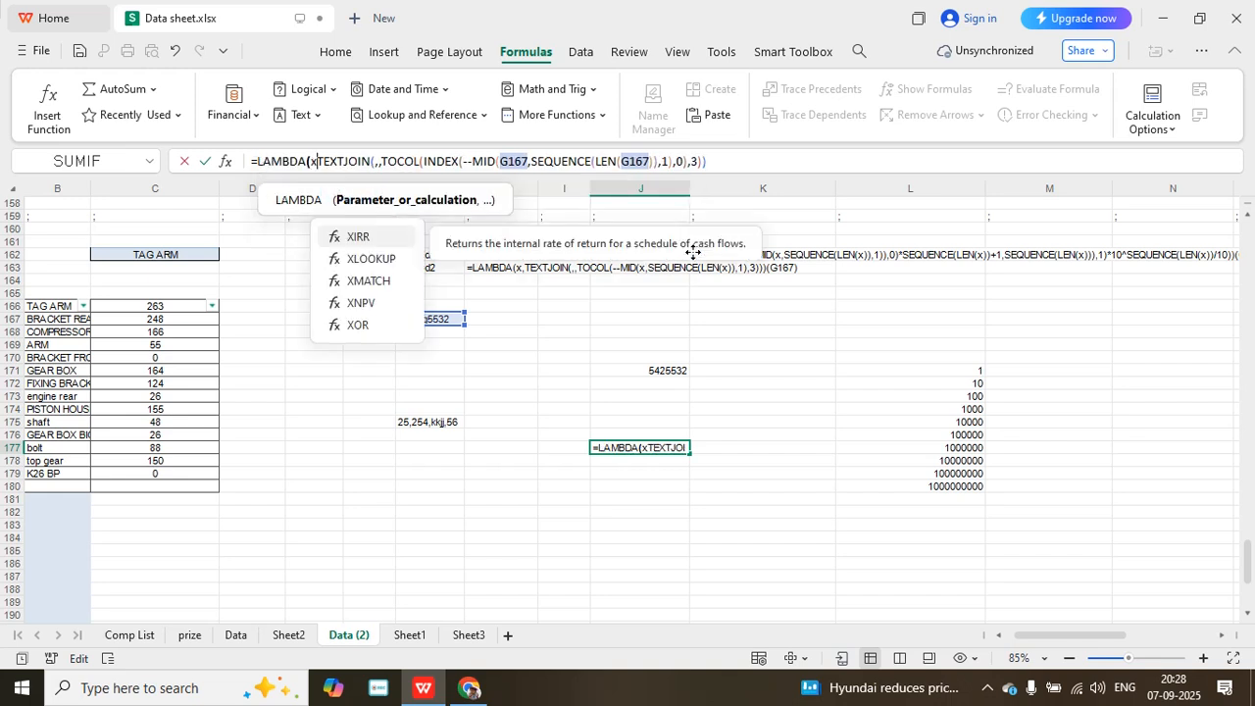
text(,)
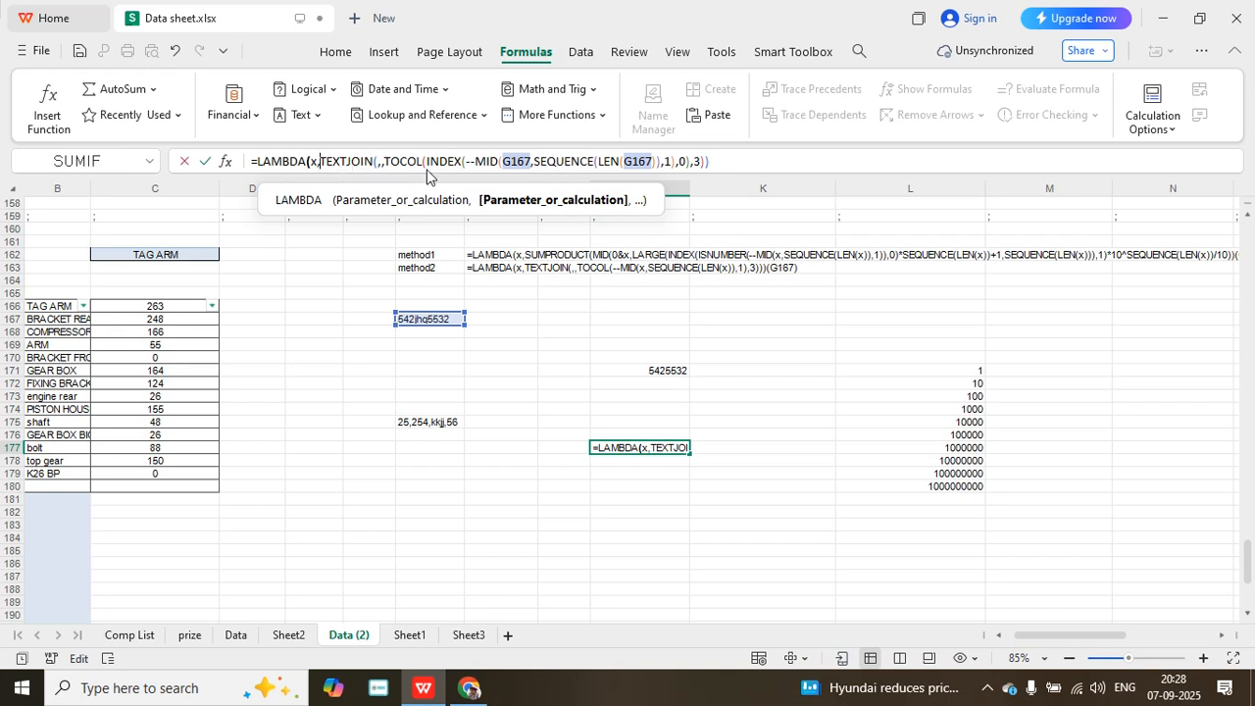
- Replace the G167 text argument of MID with x in the J177 formula
click(530, 163)
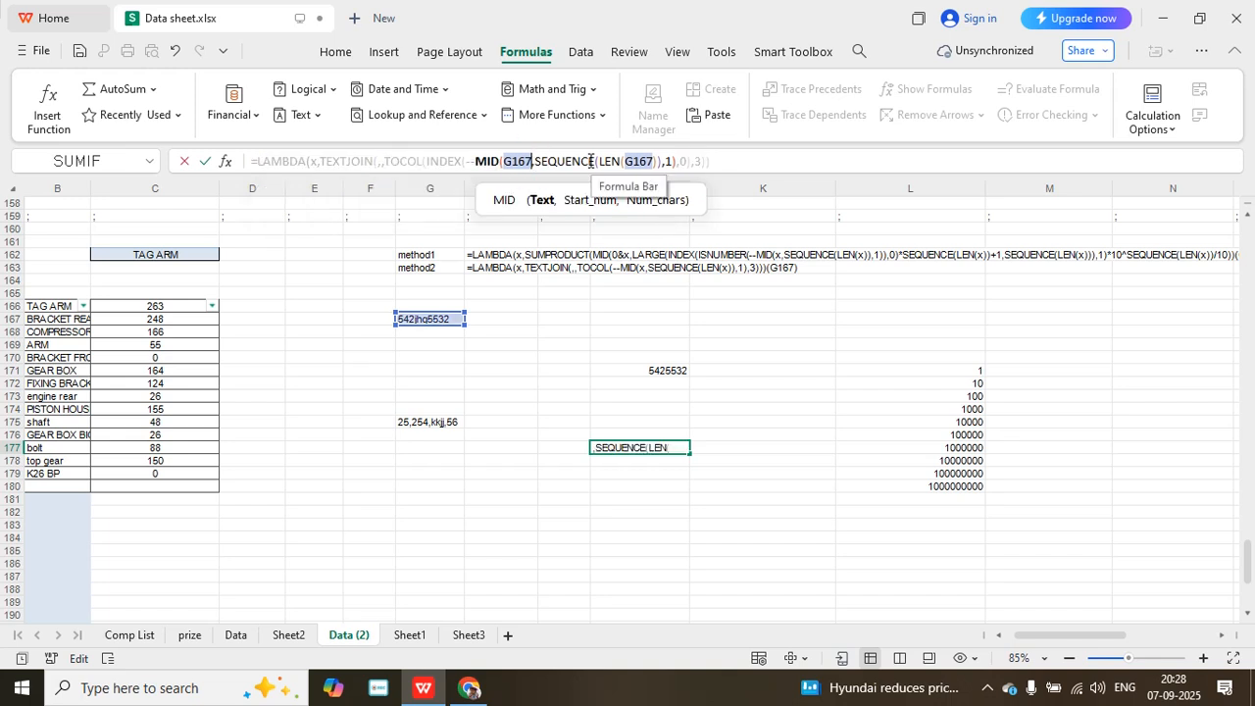
key(BackSpace)
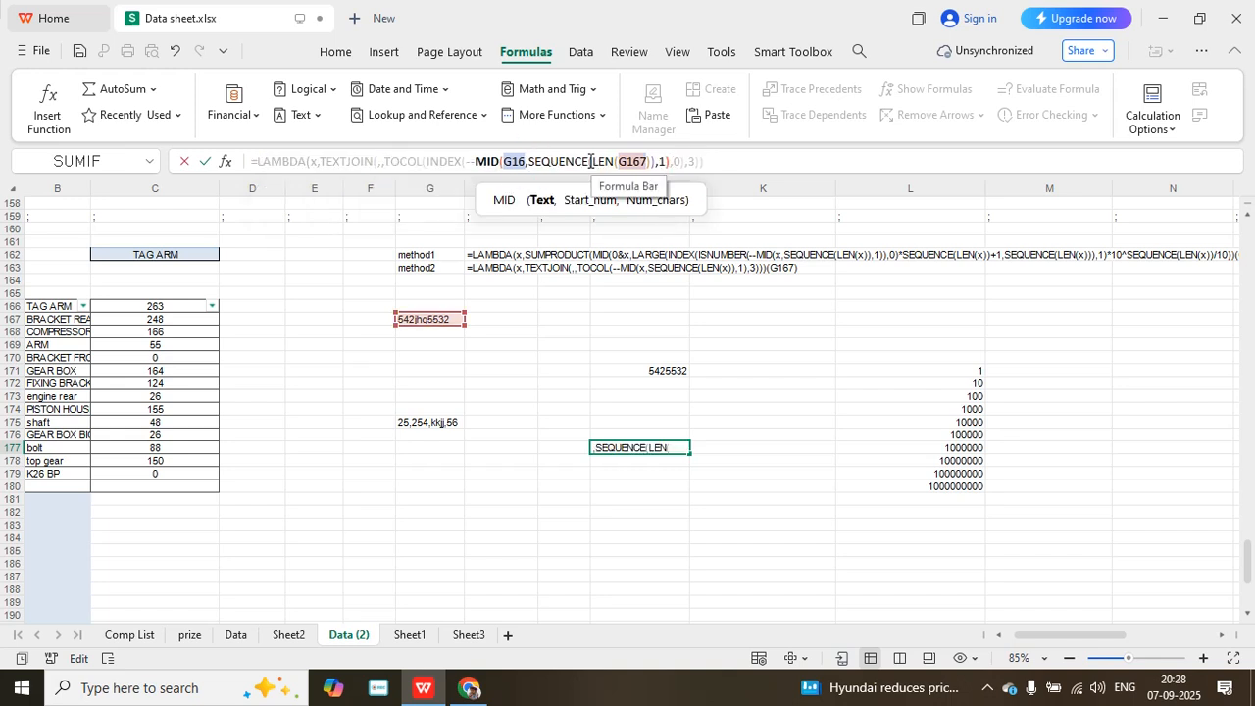
key(BackSpace)
key(BackSpace)
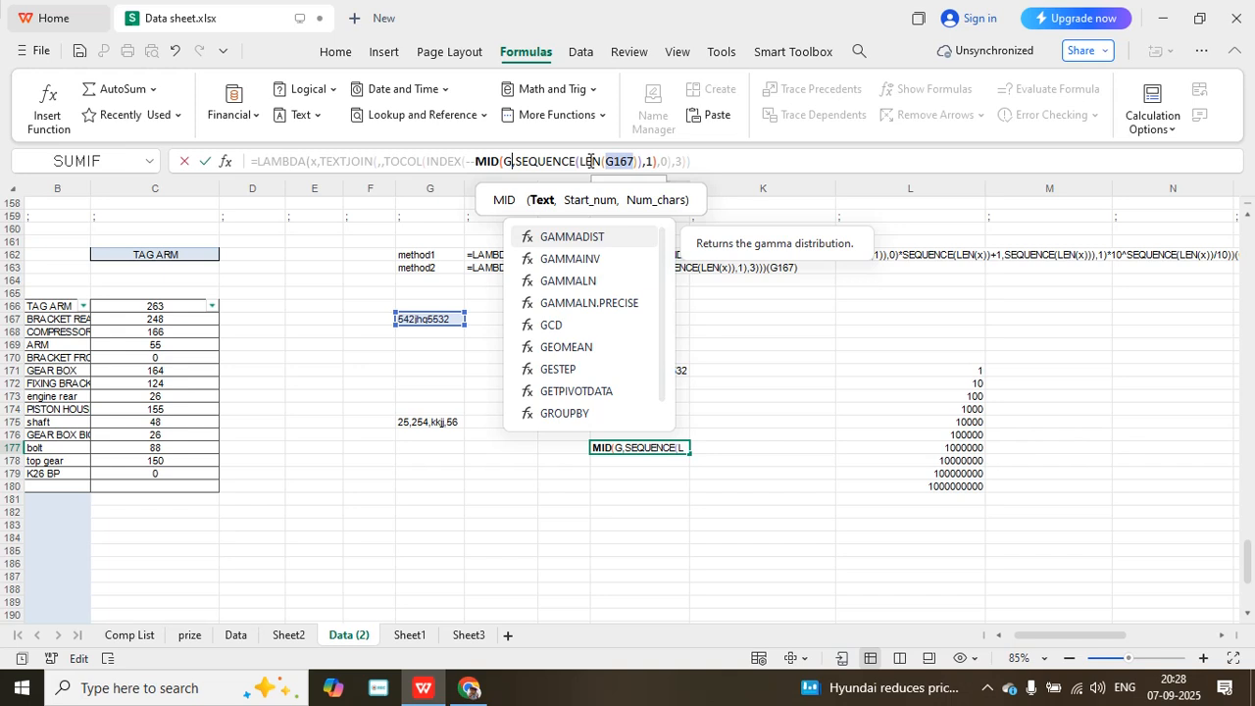
key(BackSpace)
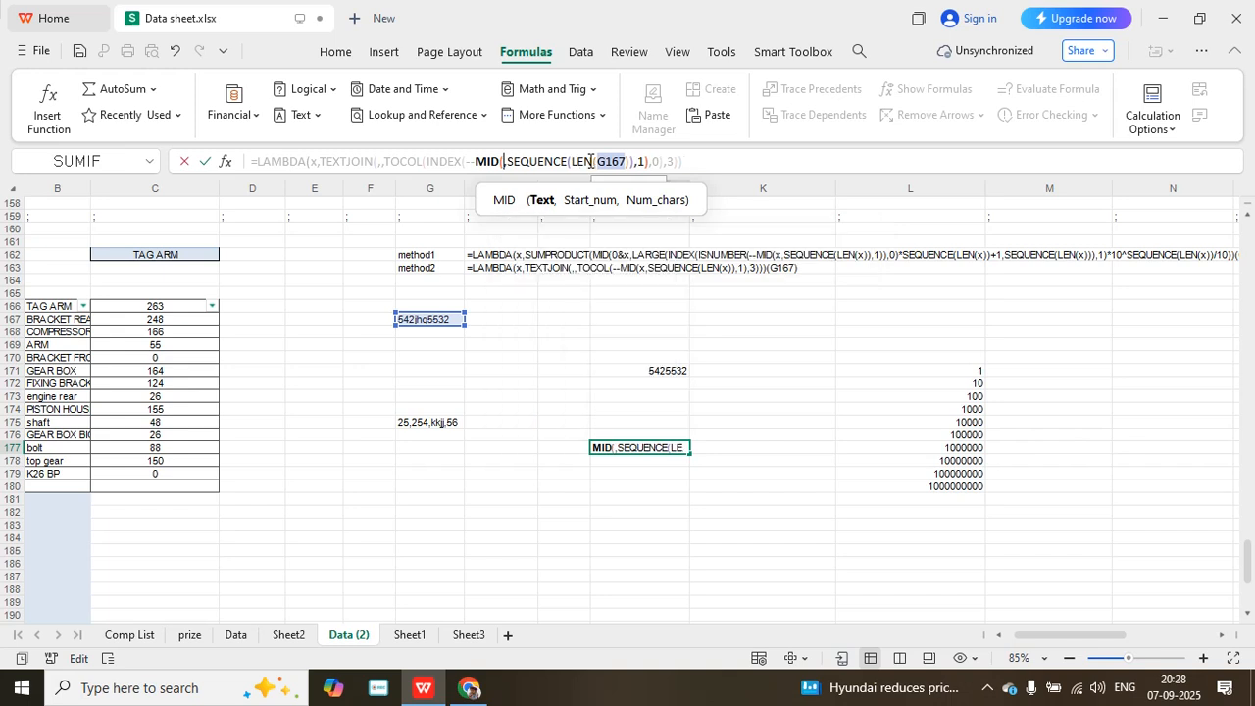
text(x)
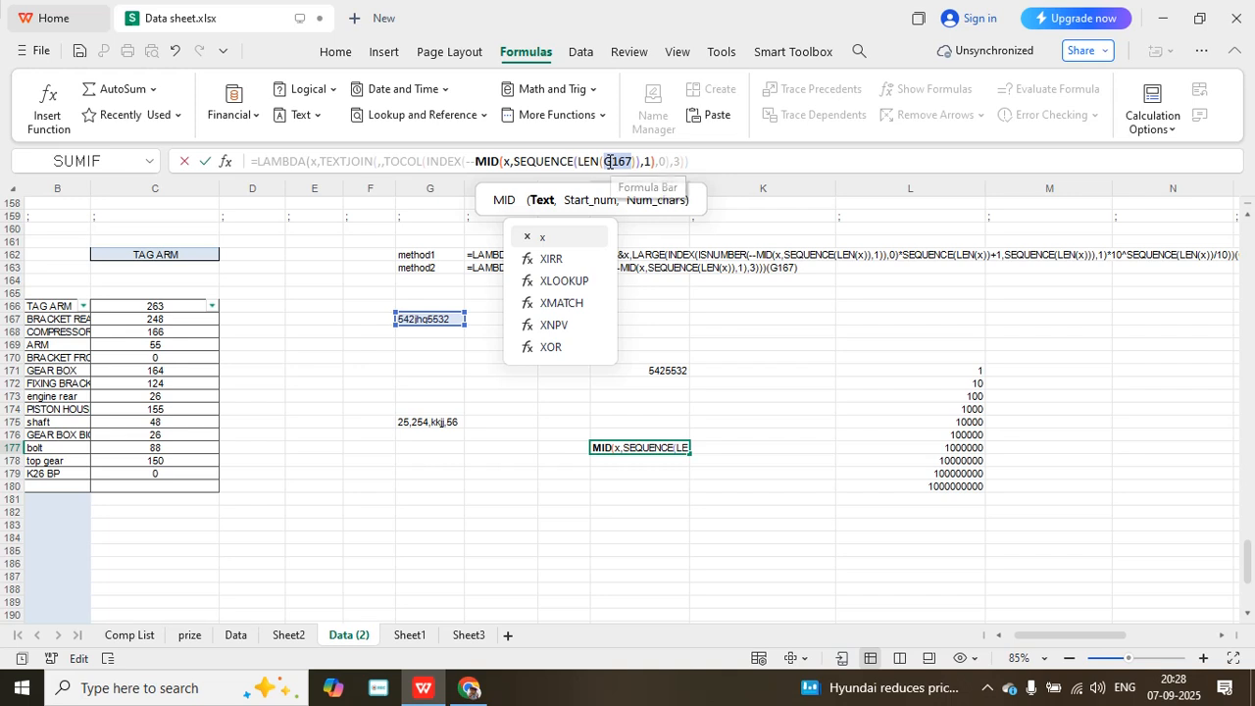
- Replace the G167 reference inside LEN with x in the J177 formula
double_click(612, 162)
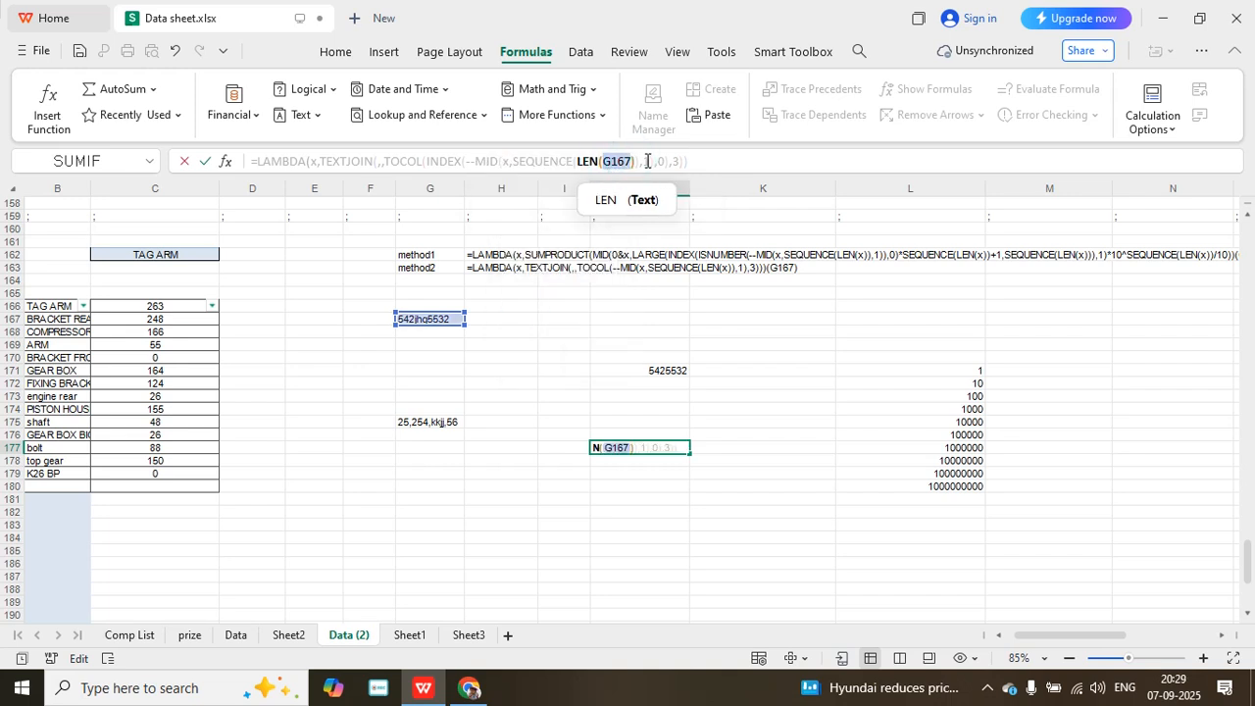
key(Right)
text(x)
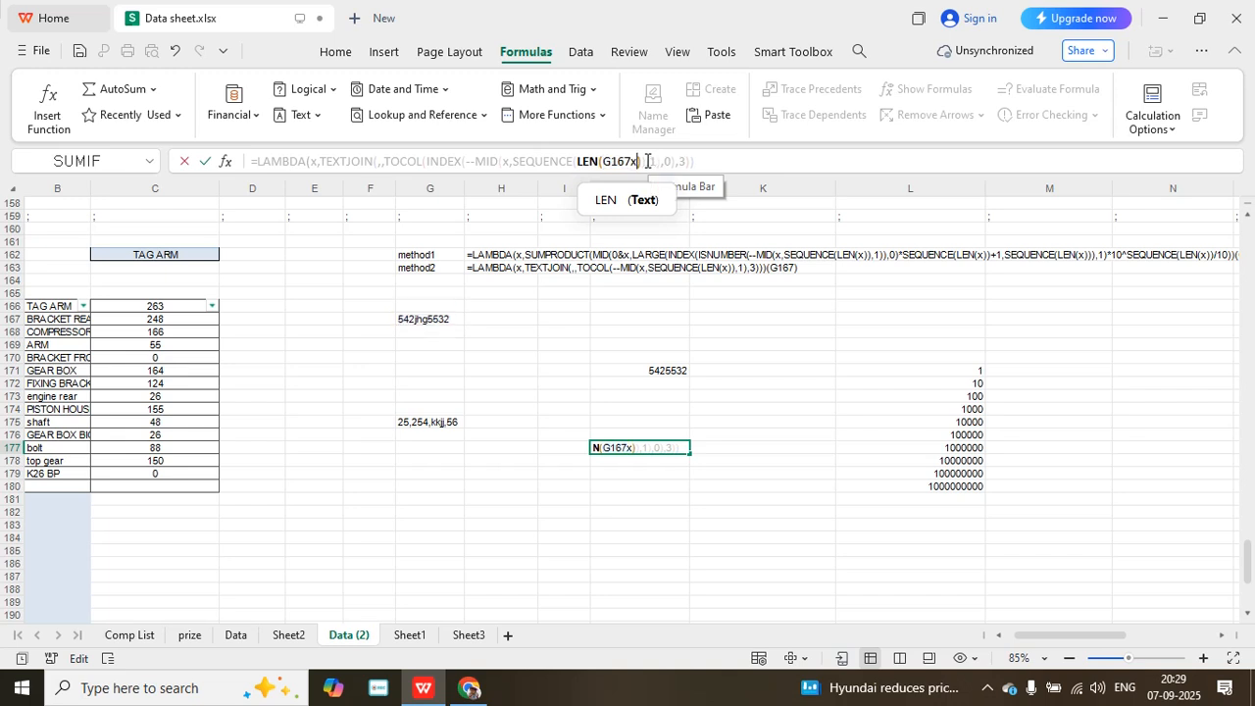
key(BackSpace)
key(BackSpace)
key(BackSpace)
key(BackSpace)
key(BackSpace)
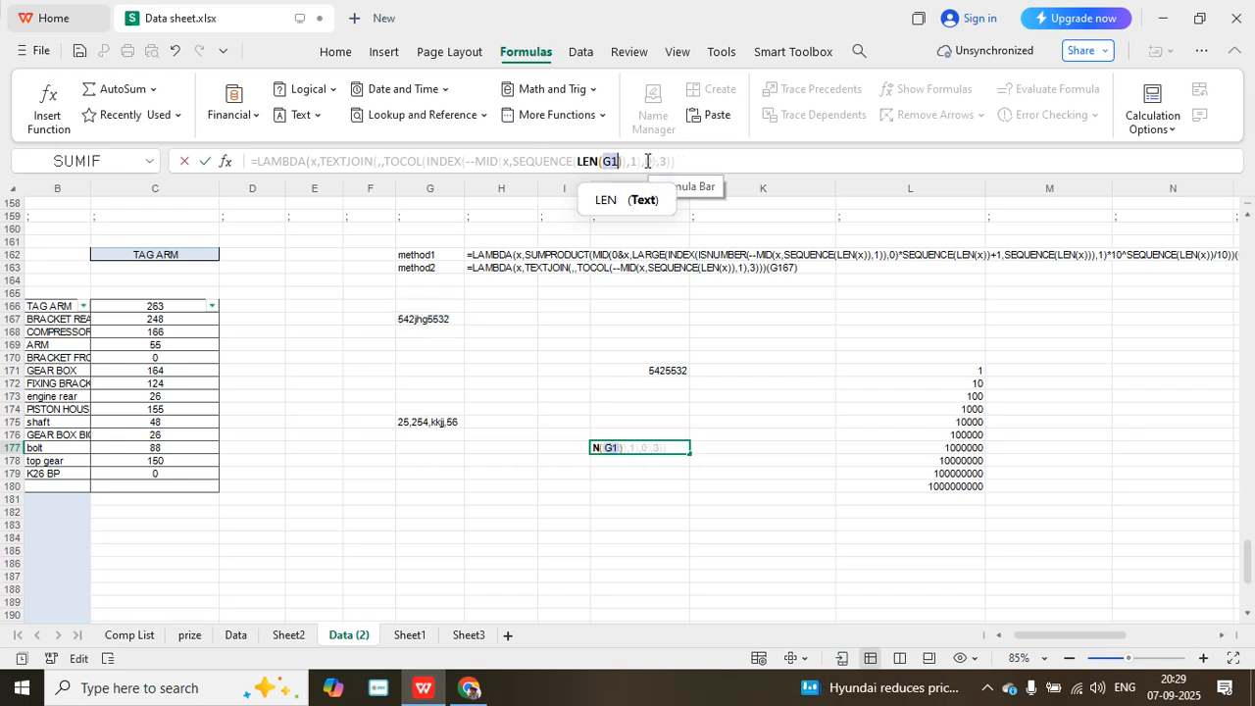
text(x)
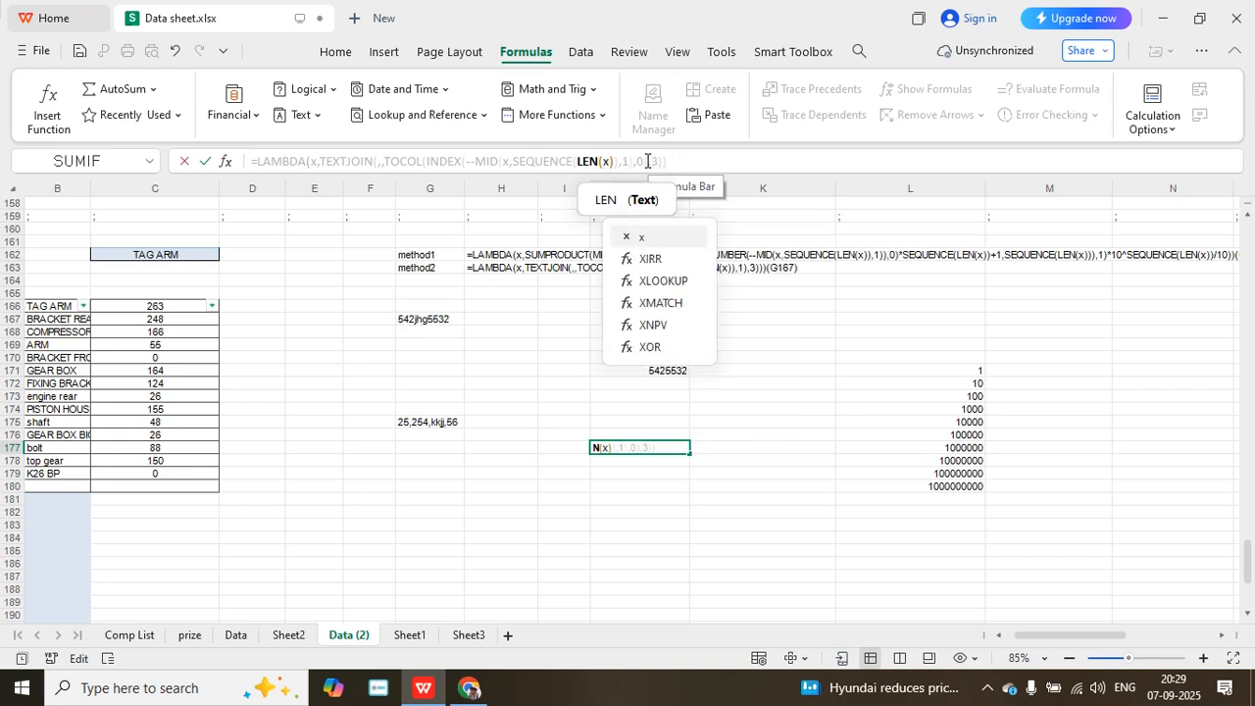
- Append (G167) as the call argument to the J177 LAMBDA formula and try to commit it
click(689, 161)
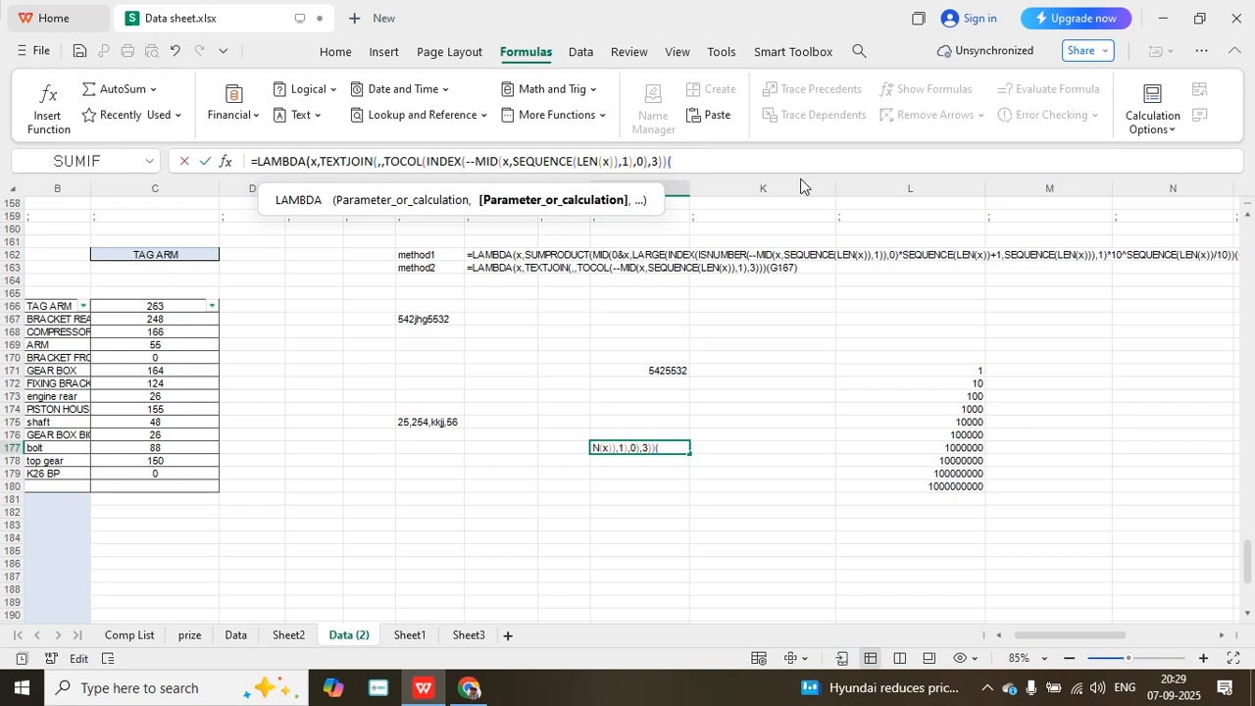
click(440, 316)
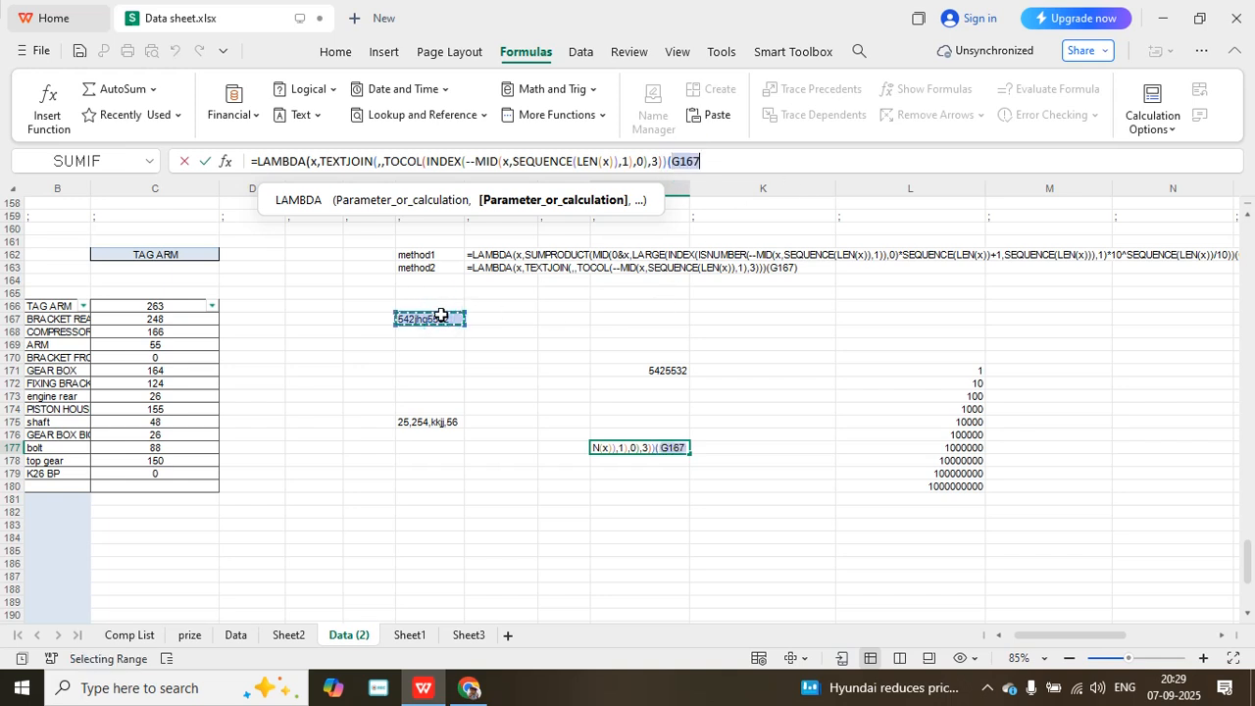
text())
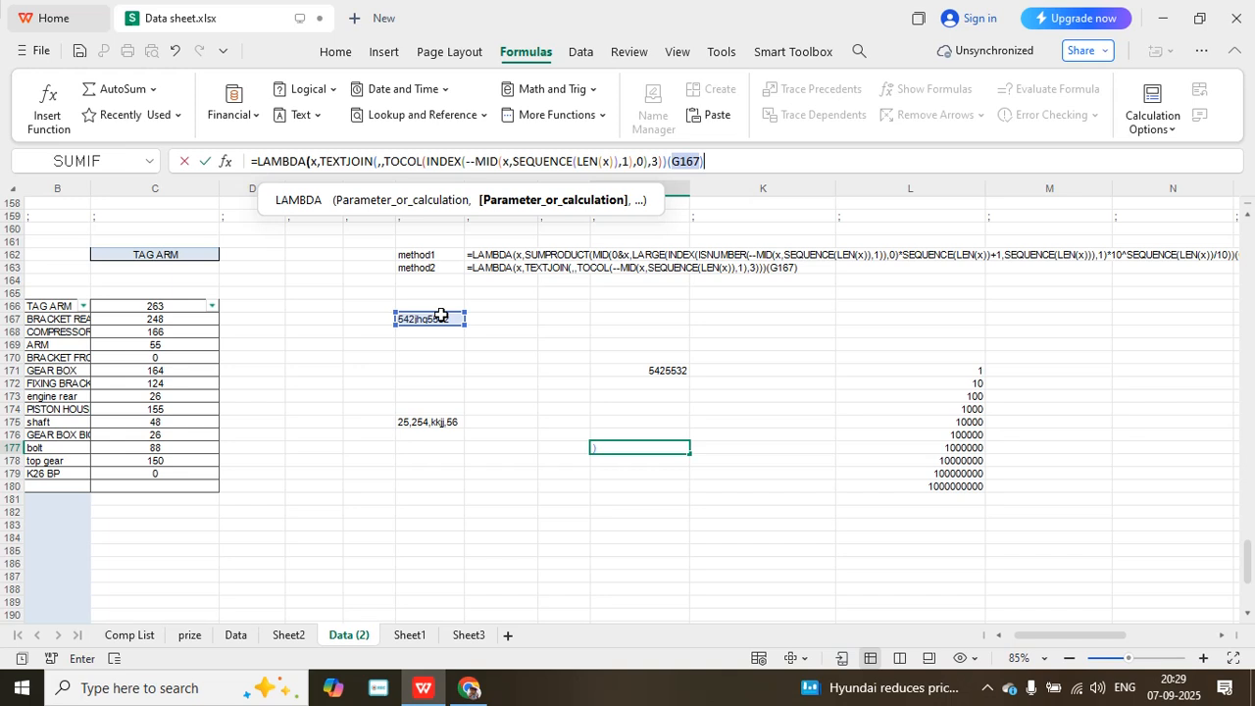
key(Return)
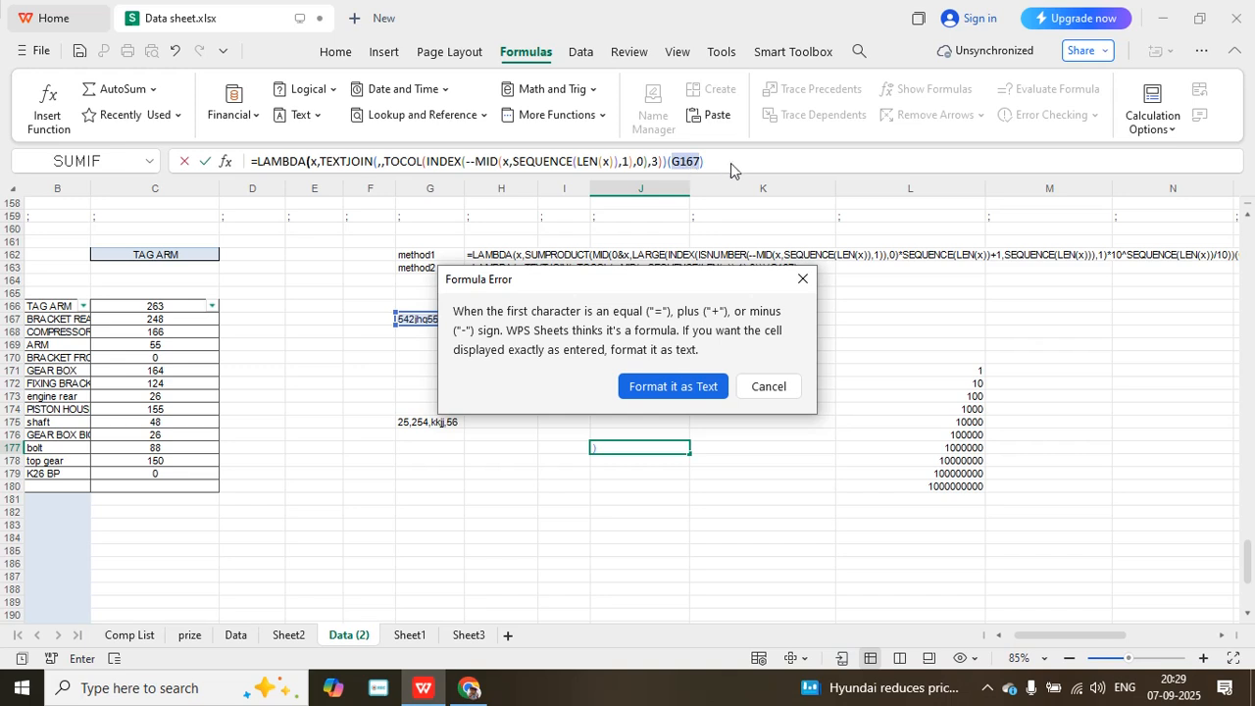
click(769, 387)
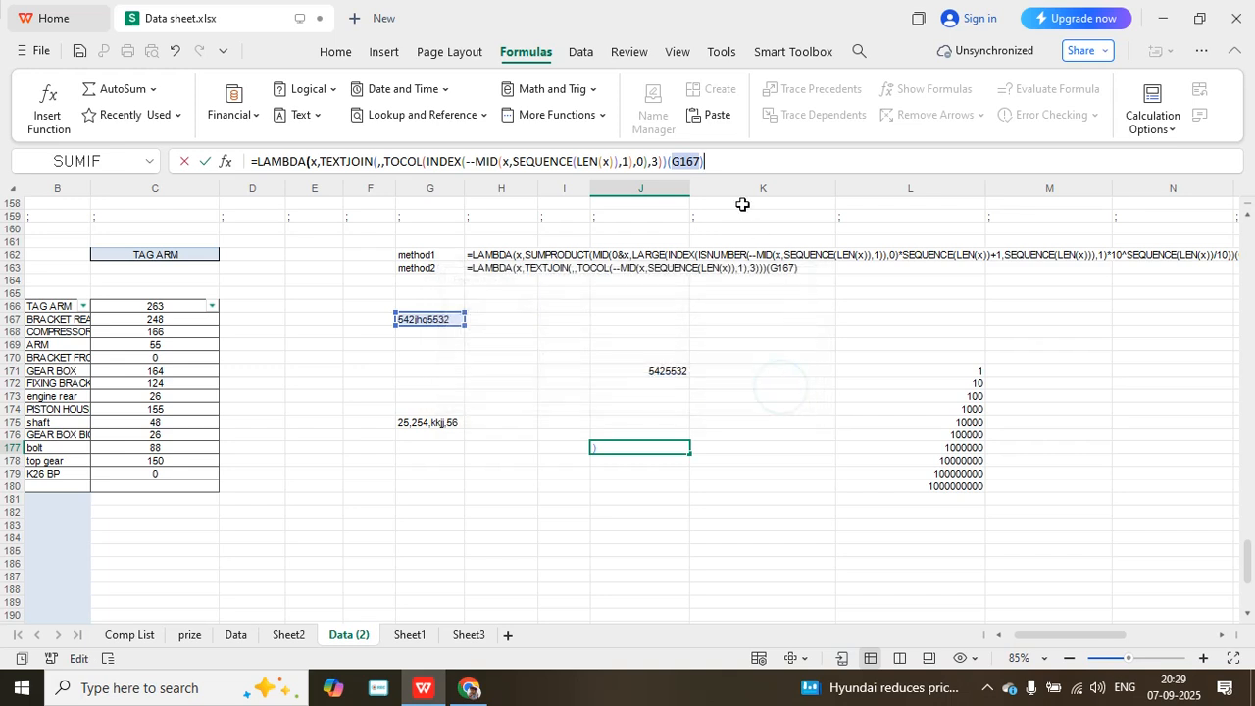
- Add the missing closing parenthesis for LAMBDA before the (G167) call argument in the J177 formula and commit it
click(435, 160)
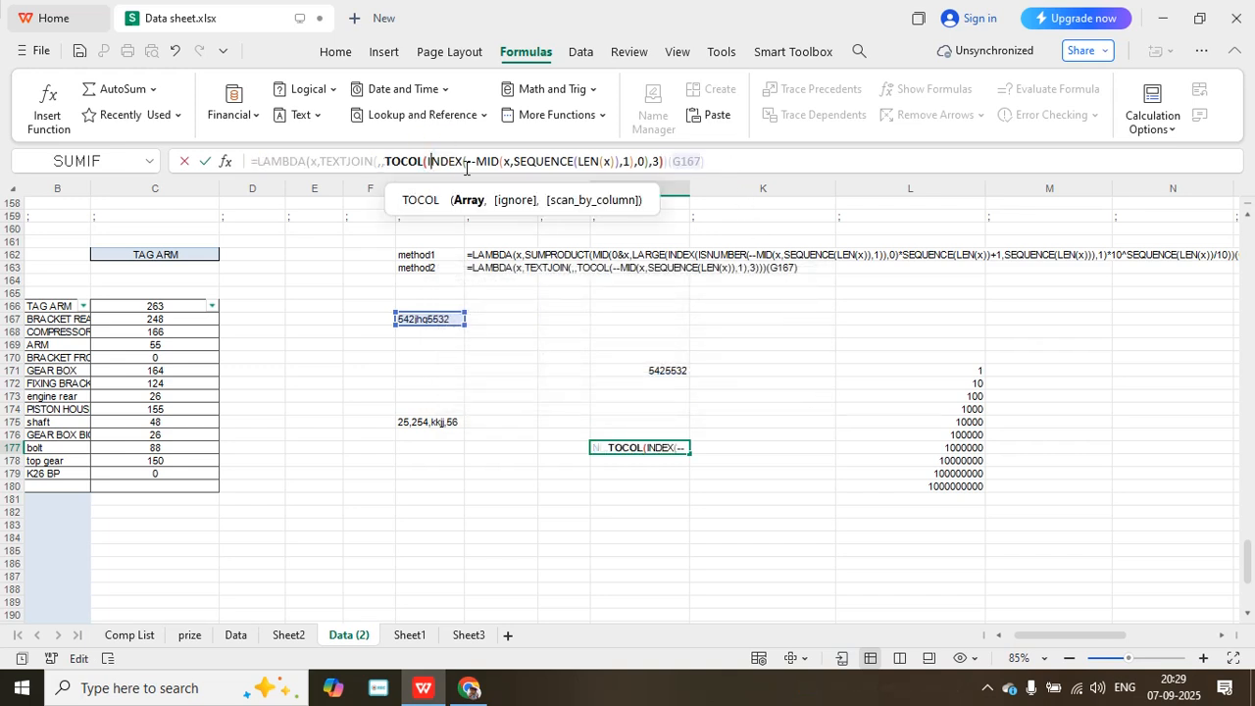
click(468, 161)
click(609, 163)
click(672, 161)
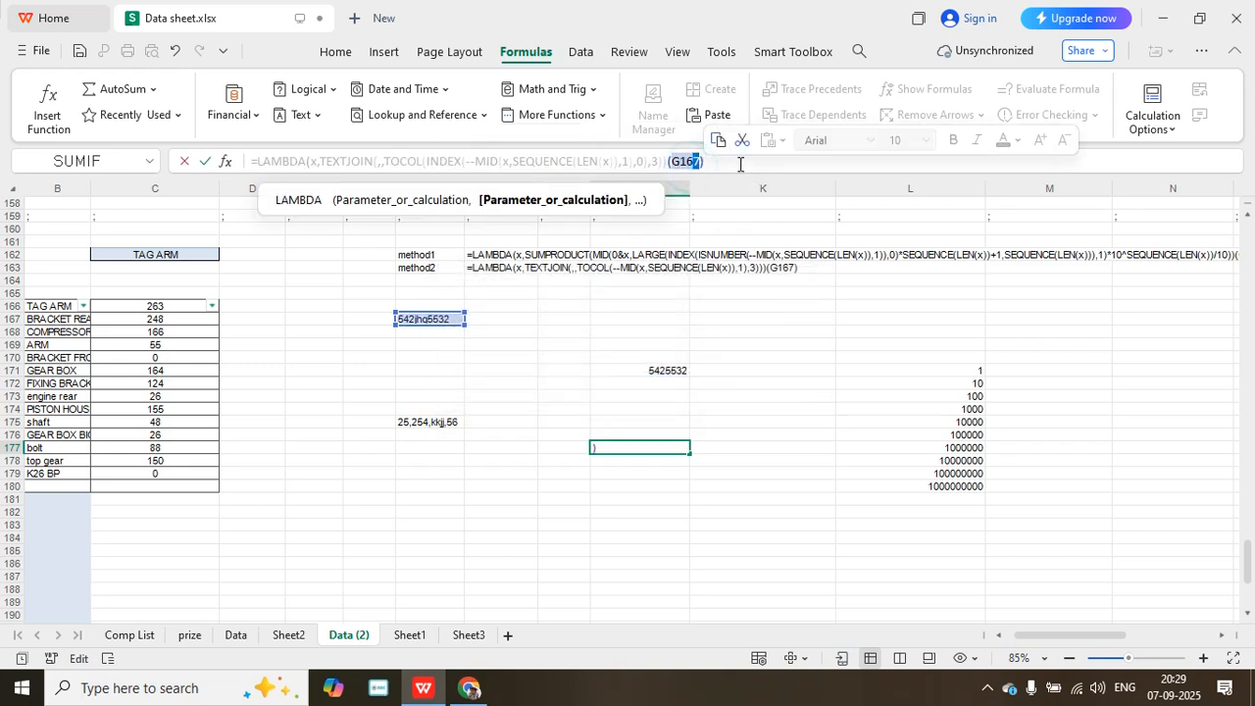
click(666, 160)
drag(663, 160, 673, 161)
click(672, 161)
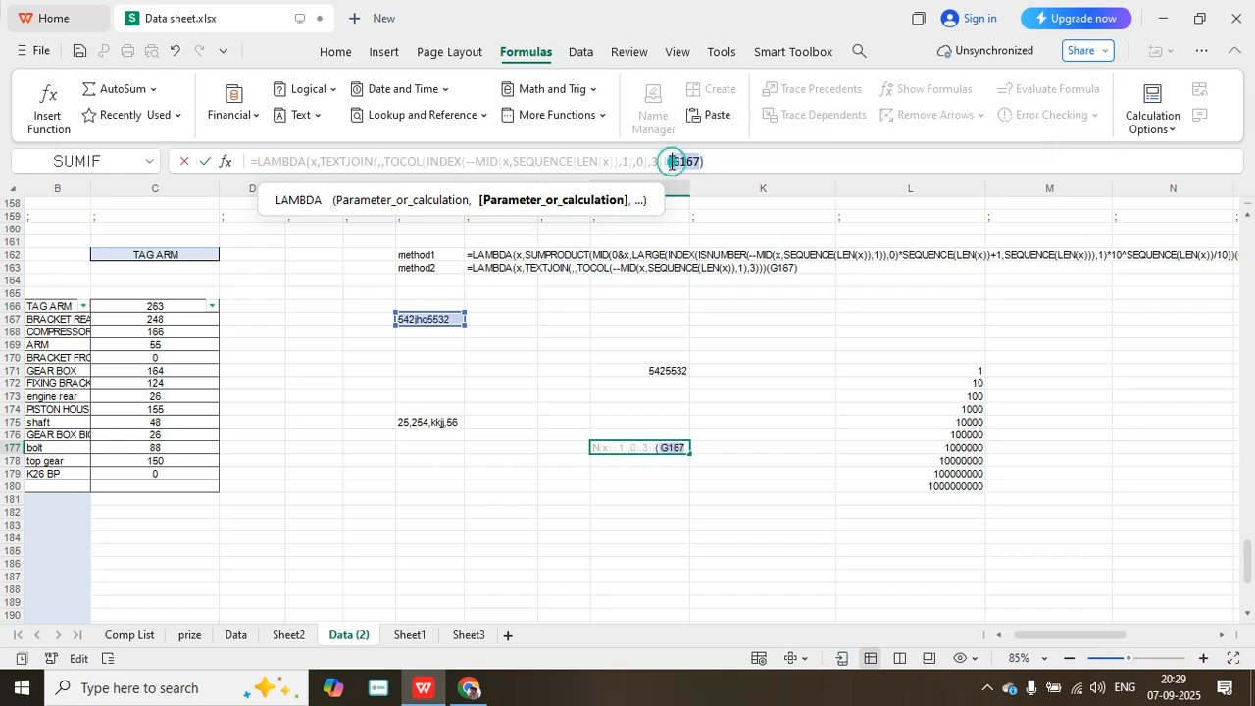
text())
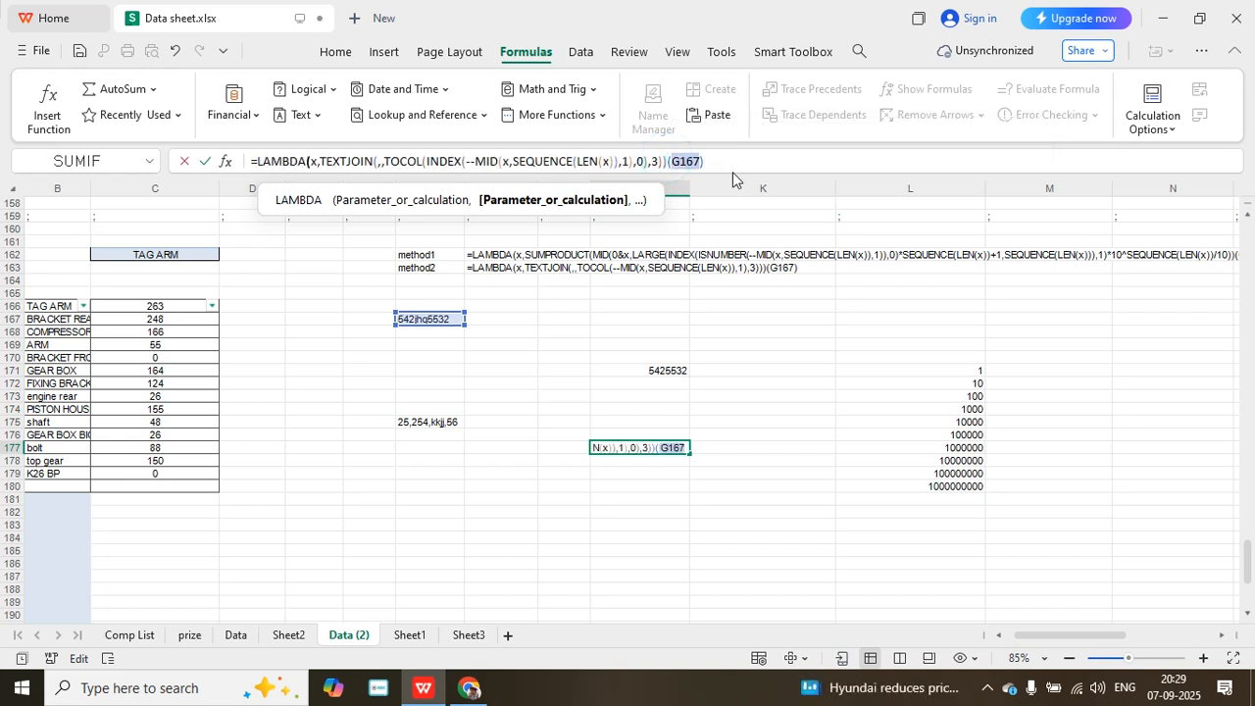
text())
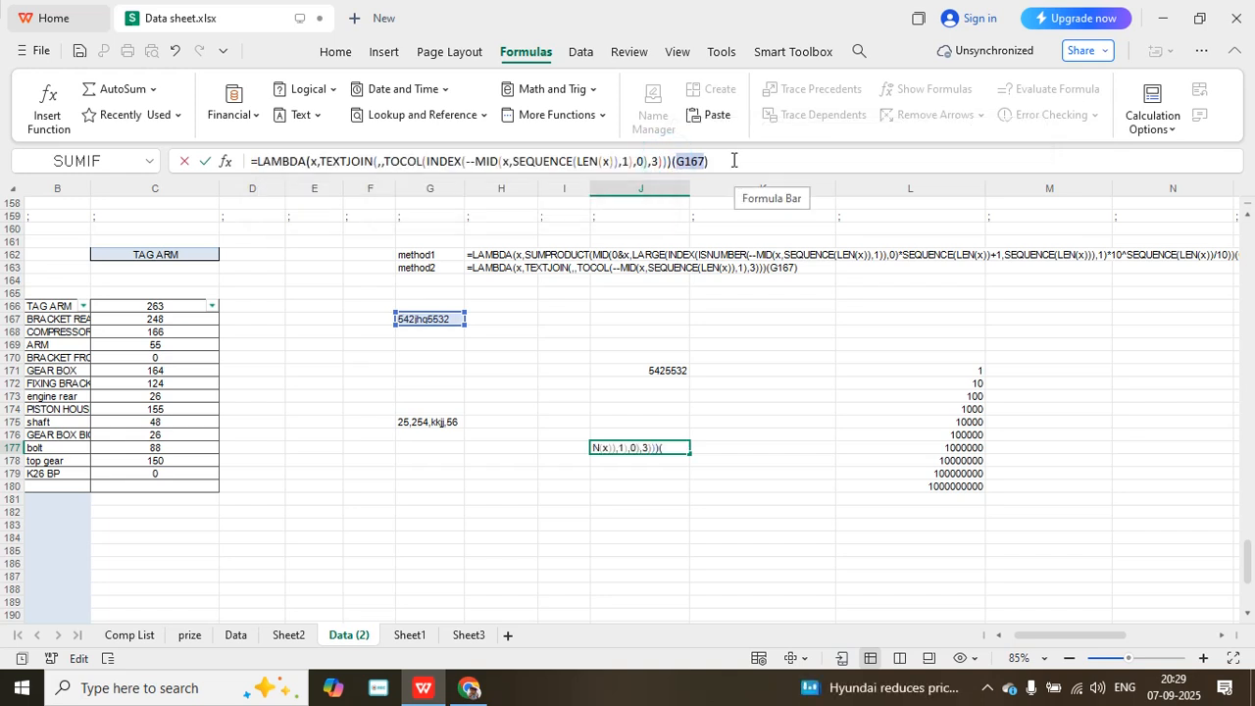
click(733, 161)
key(Return)
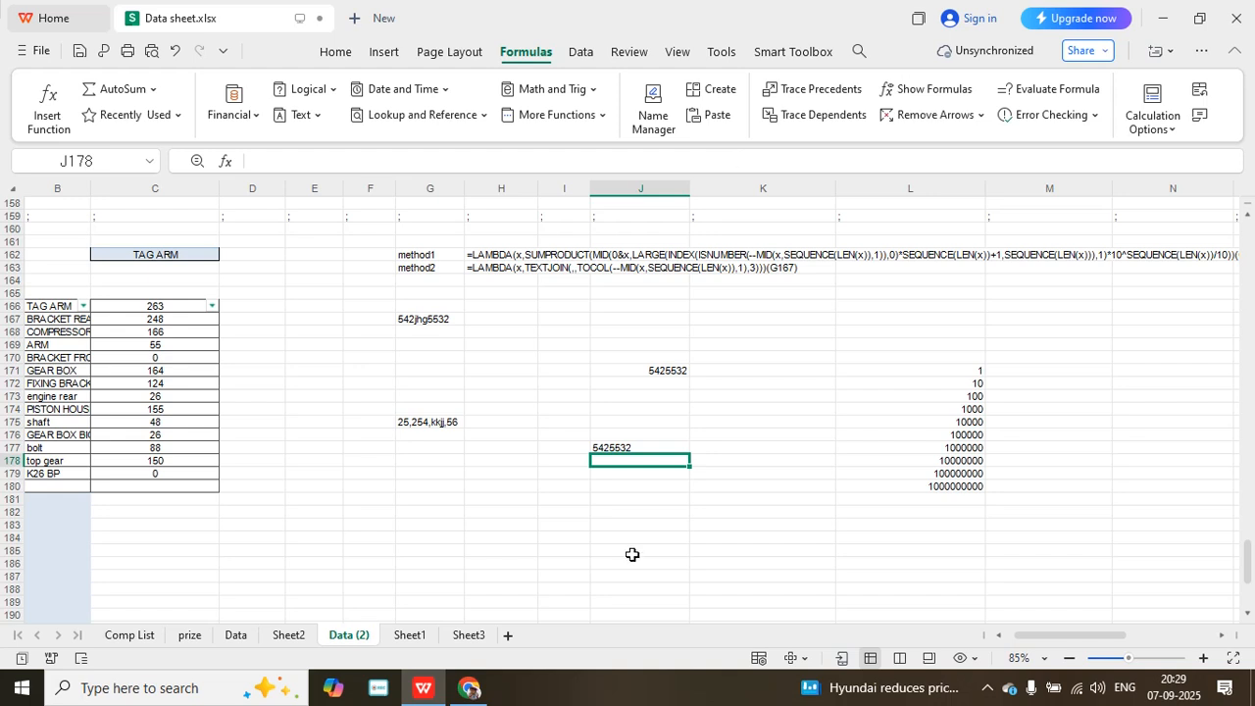
- Copy the LAMBDA expression from the J177 formula without its (G167) call argument, leaving the cell unedited
click(635, 446)
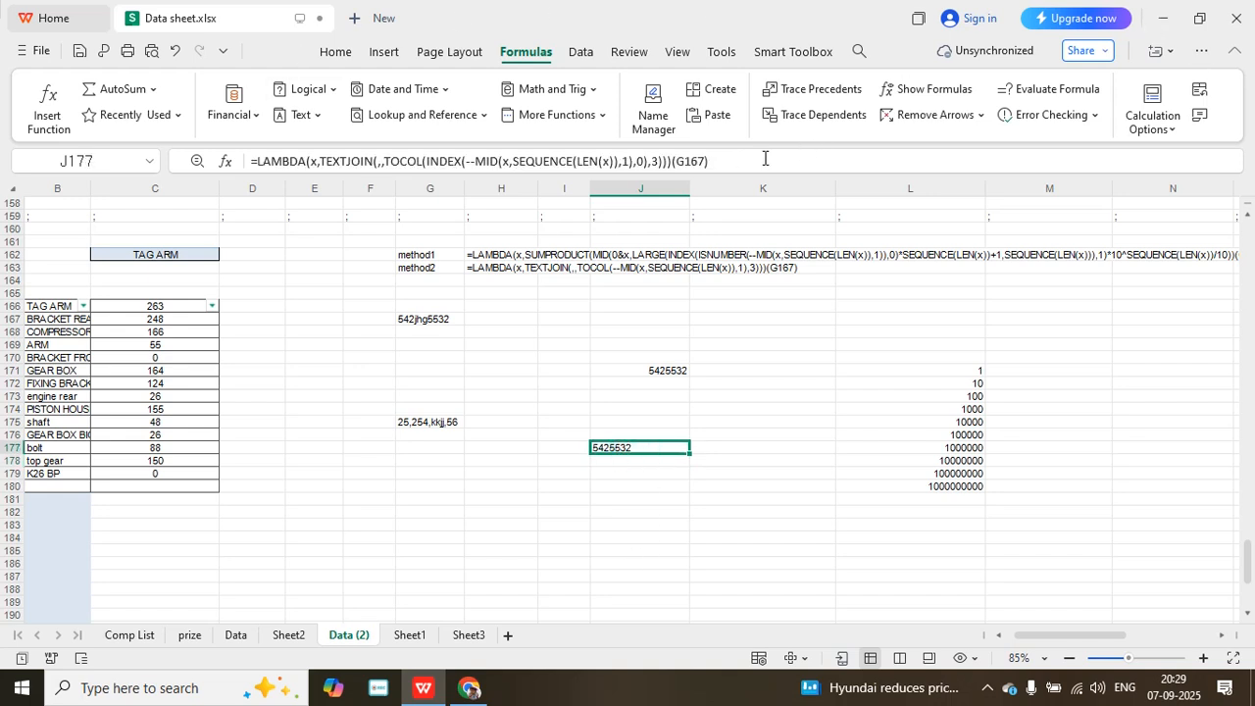
drag(741, 161, 287, 161)
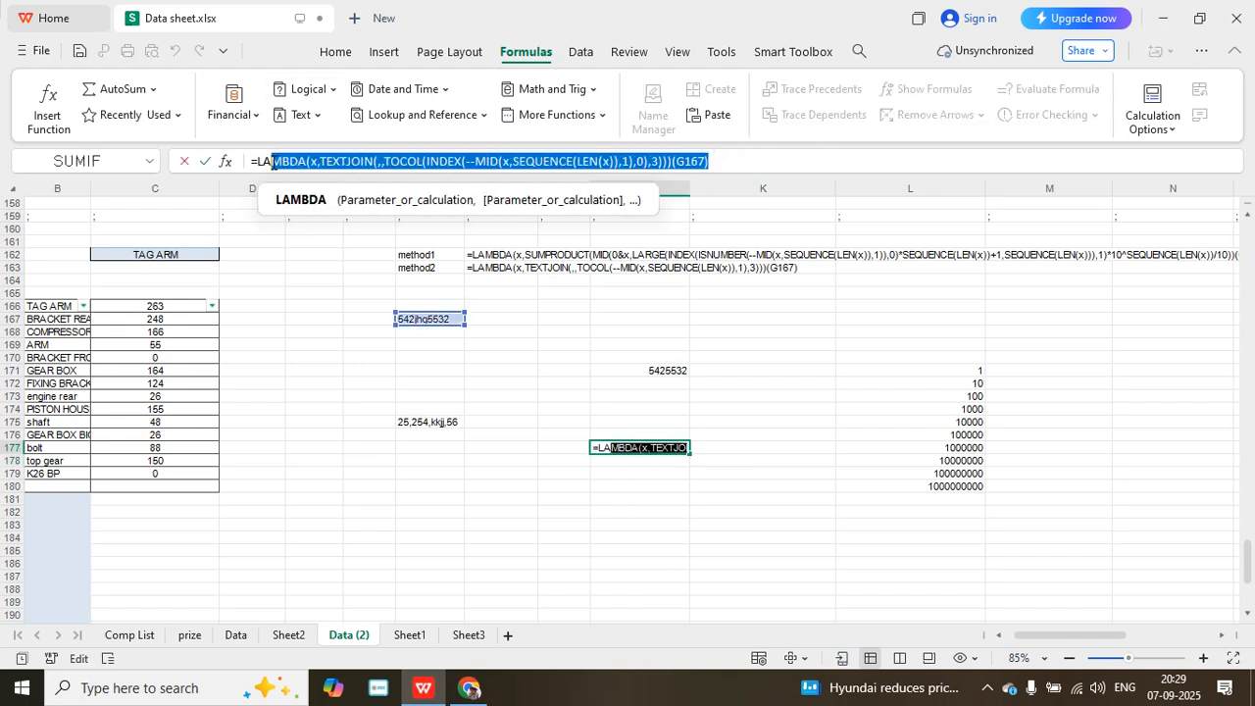
shift+click(674, 161)
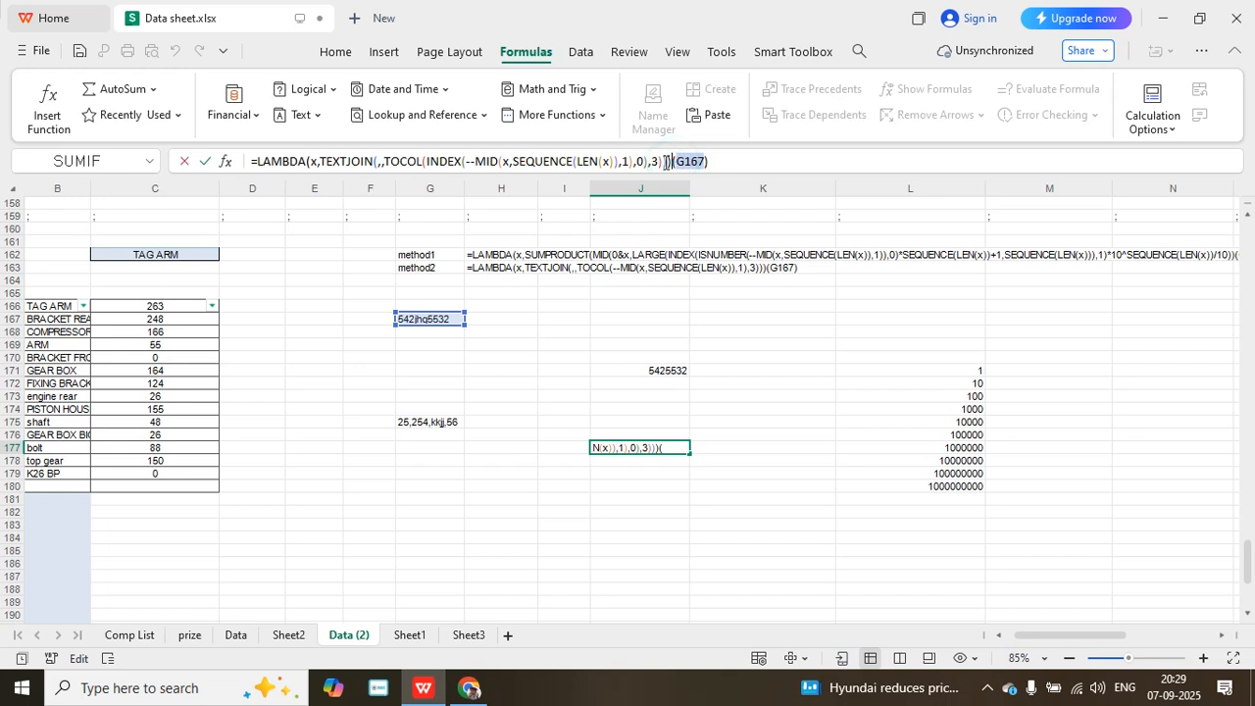
drag(673, 160, 232, 161)
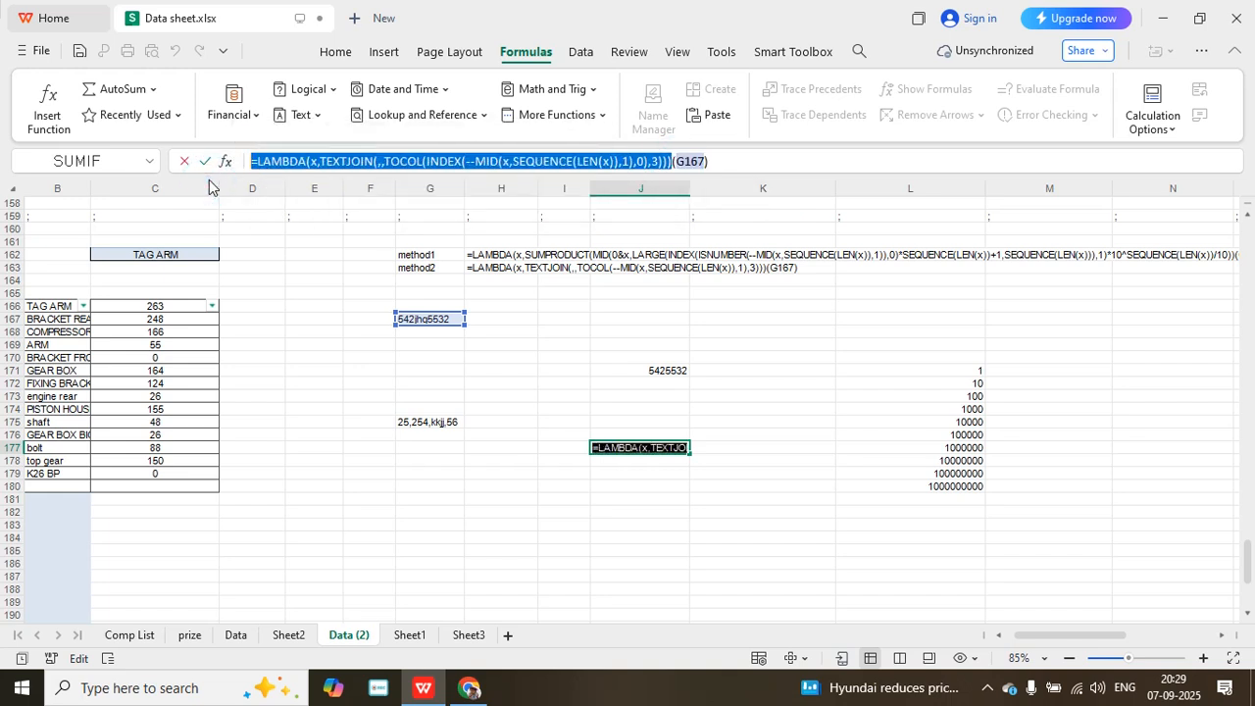
key(Escape)
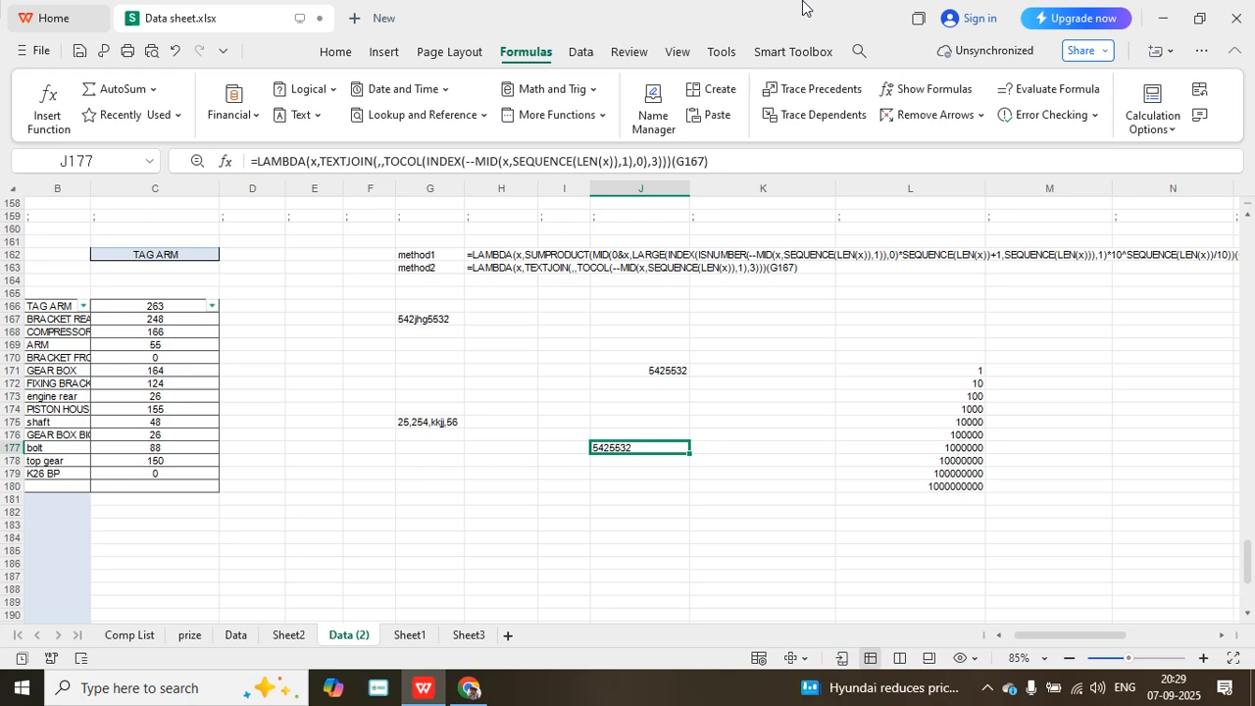
- Define a workbook-scoped name loga_number that refers to the copied LAMBDA expression, and close the Name Manager
click(652, 115)
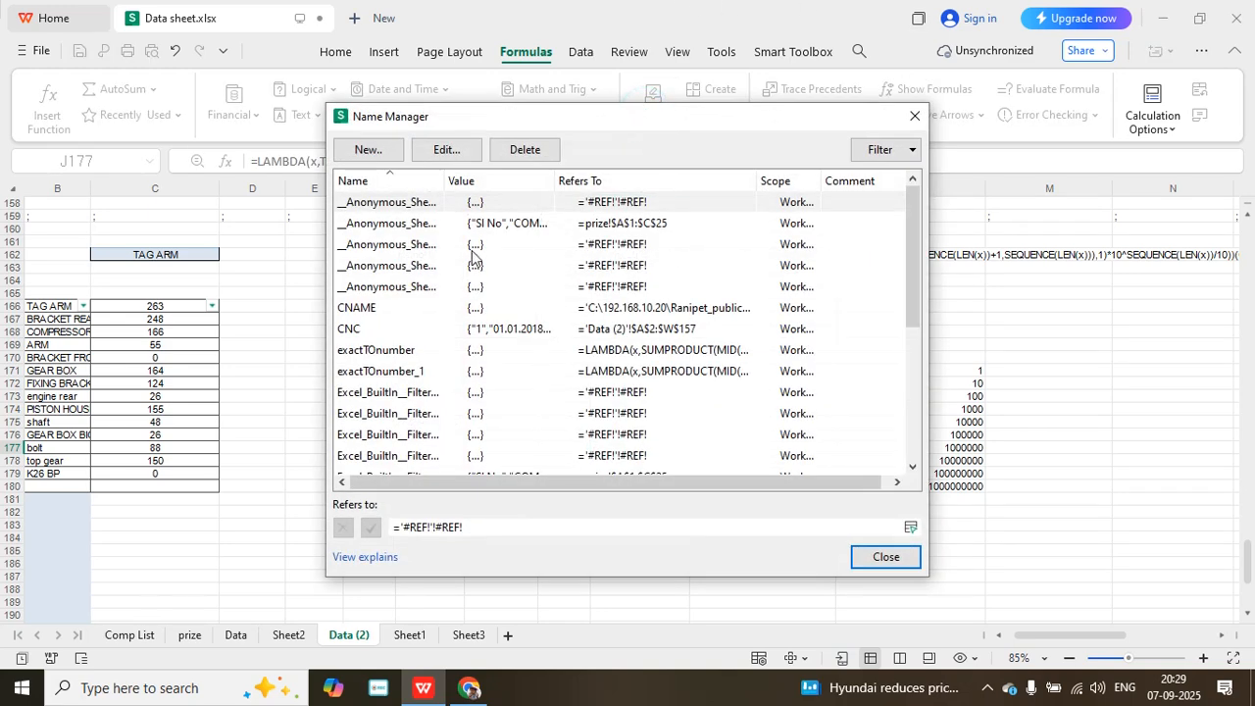
click(370, 152)
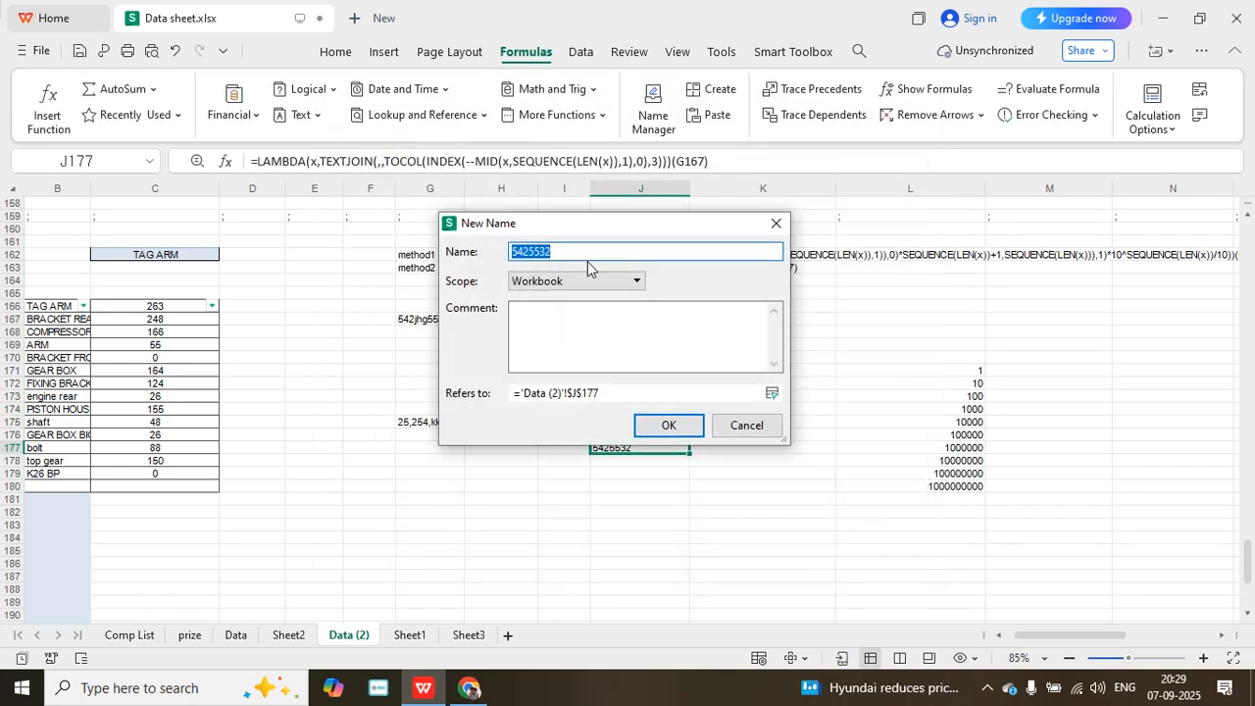
text(loga_number)
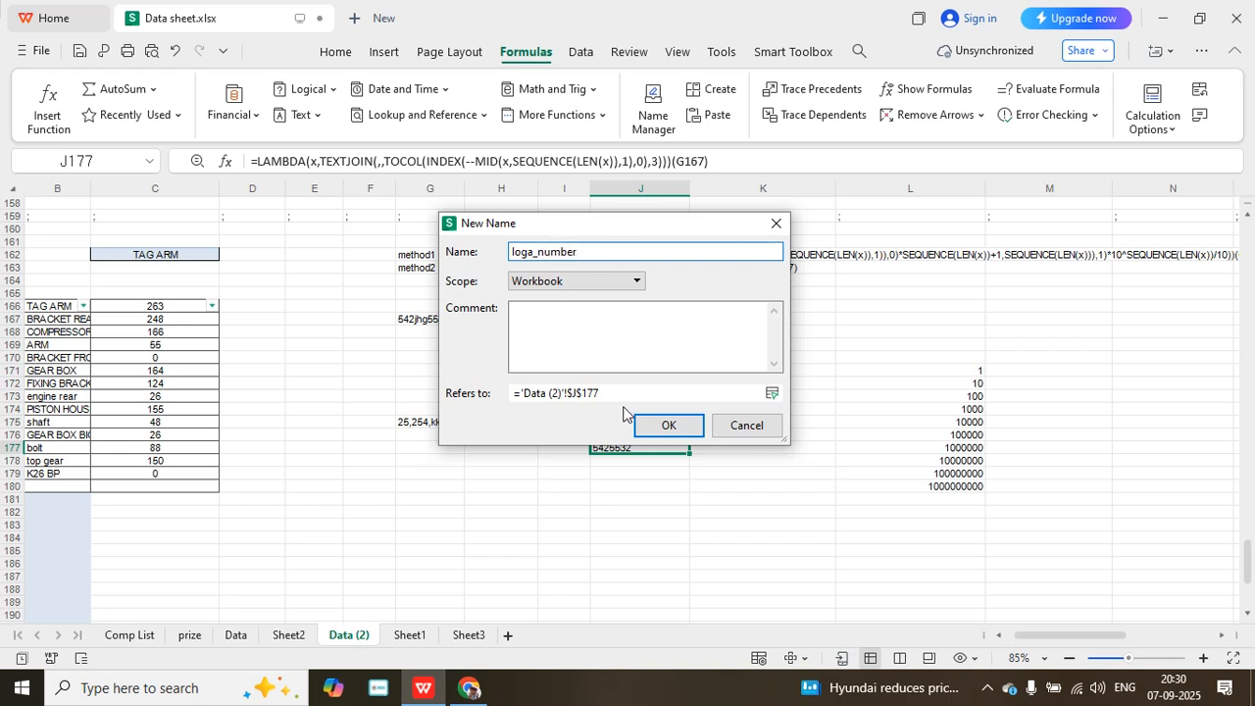
drag(618, 393, 412, 391)
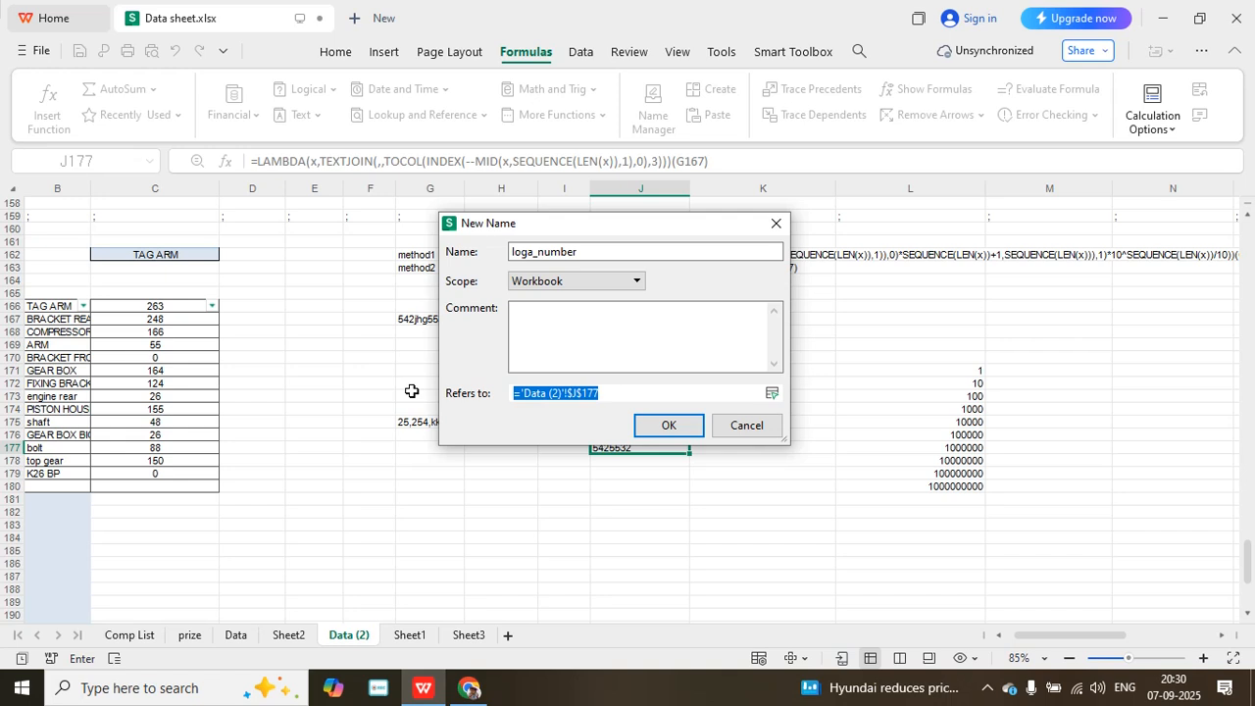
key(ctrl+v)
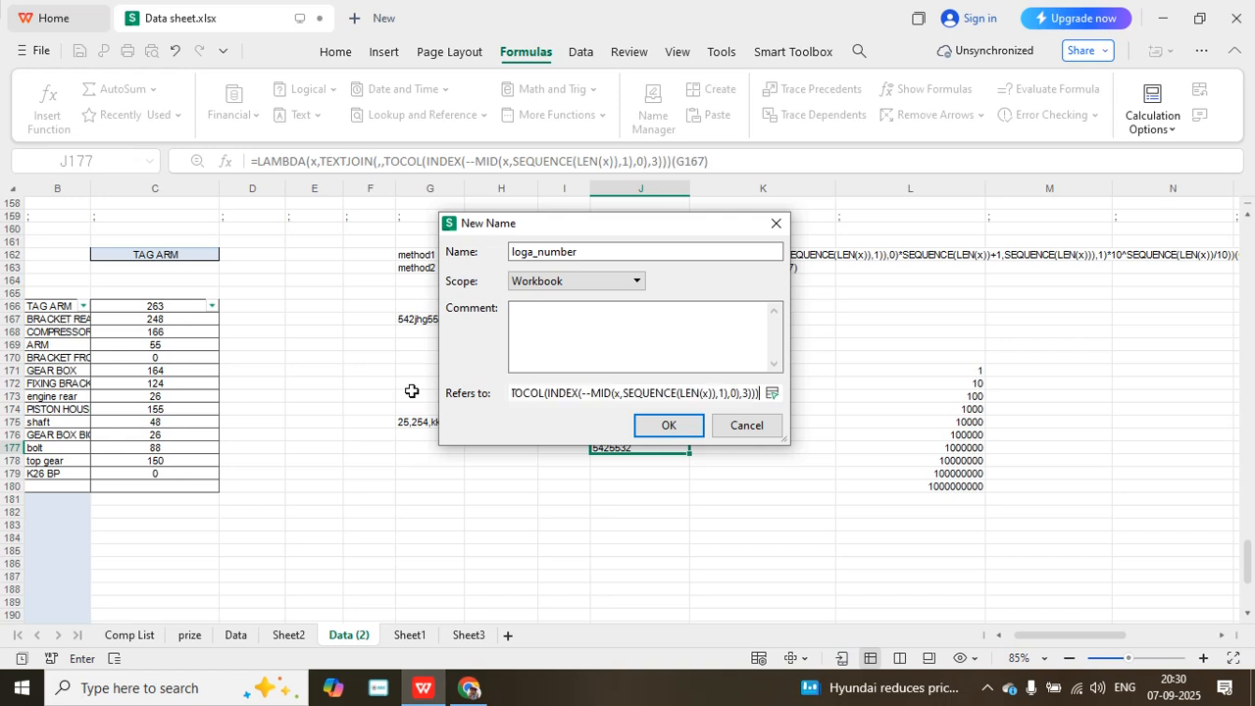
click(676, 428)
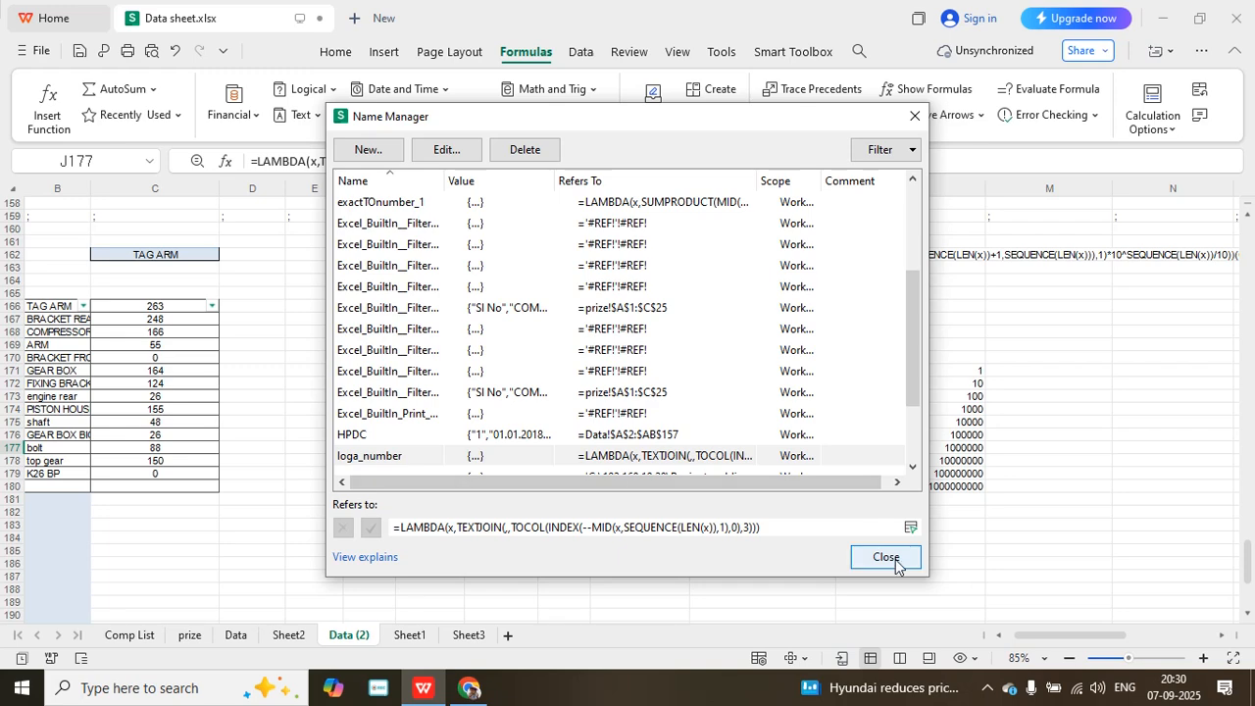
click(885, 557)
- Enter =loga_number(G175) in cell H179 to extract the digits from the G175 text
click(650, 534)
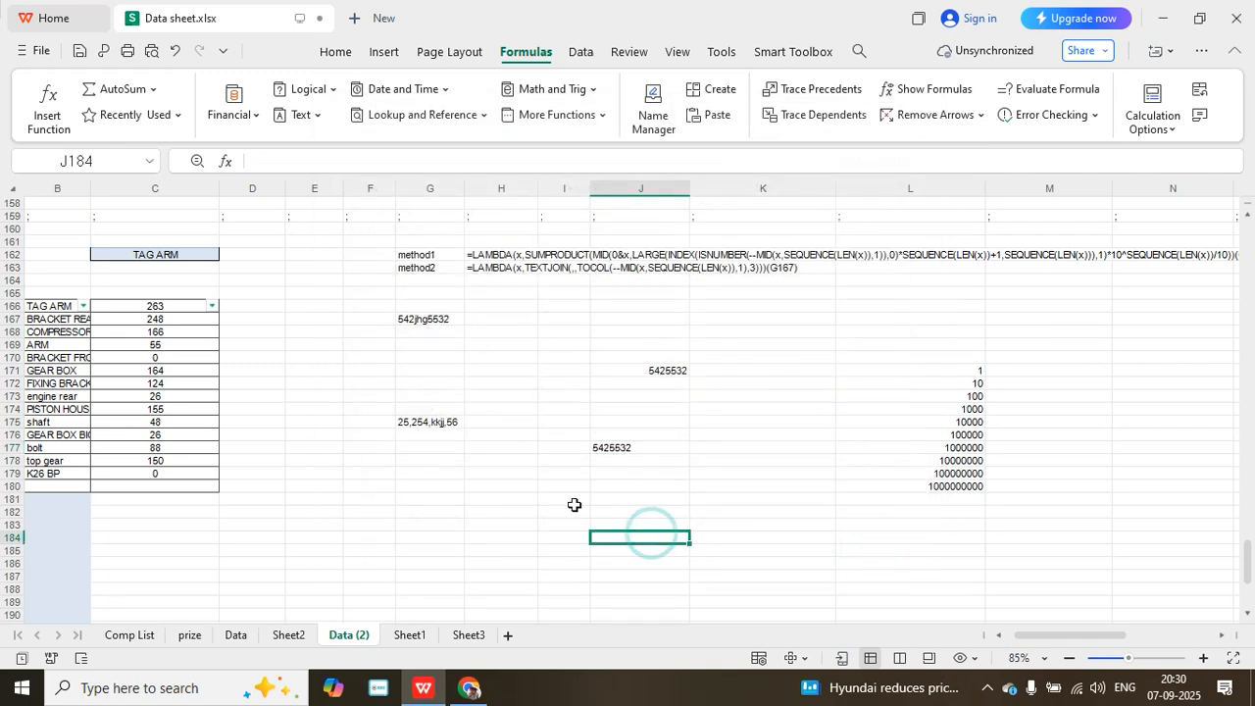
click(477, 490)
click(503, 475)
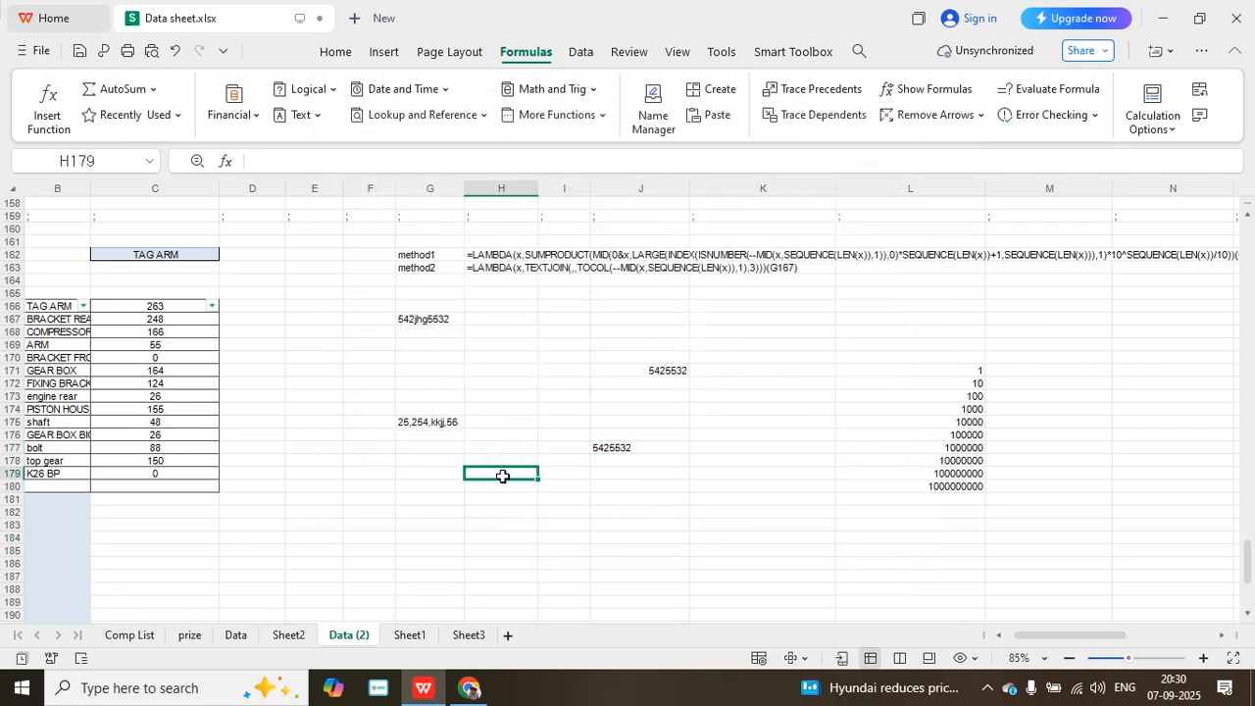
text(=log)
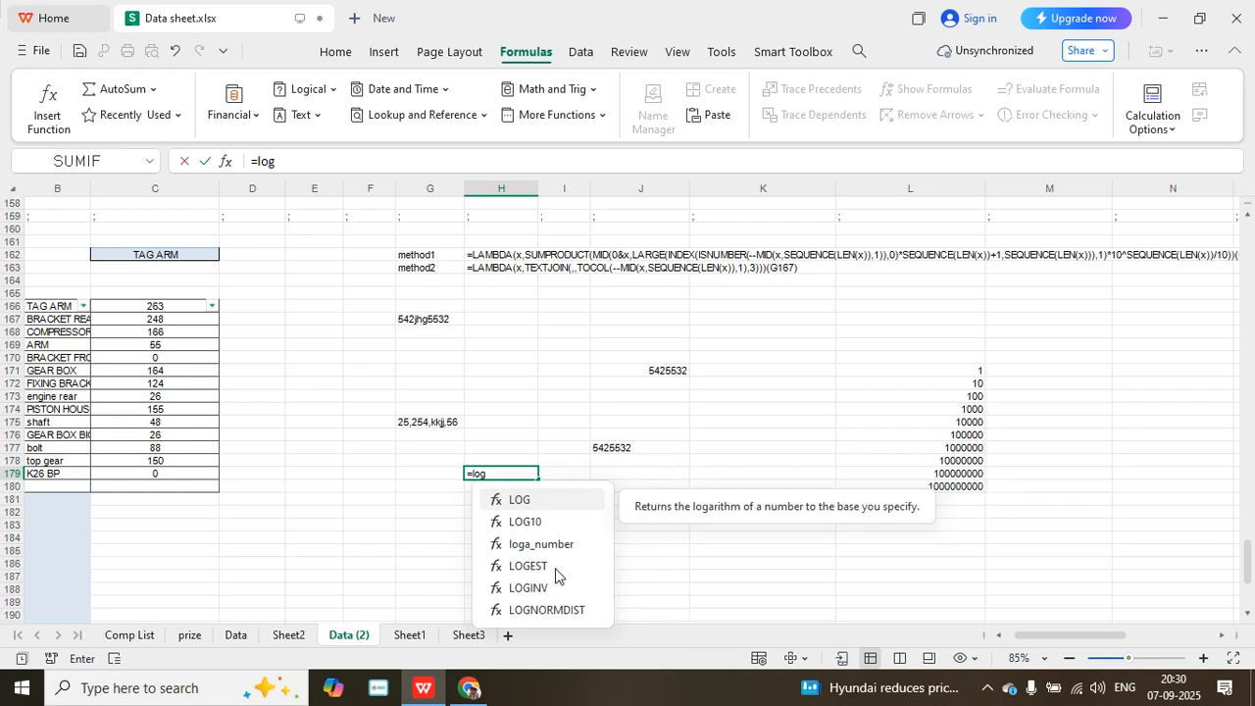
double_click(523, 499)
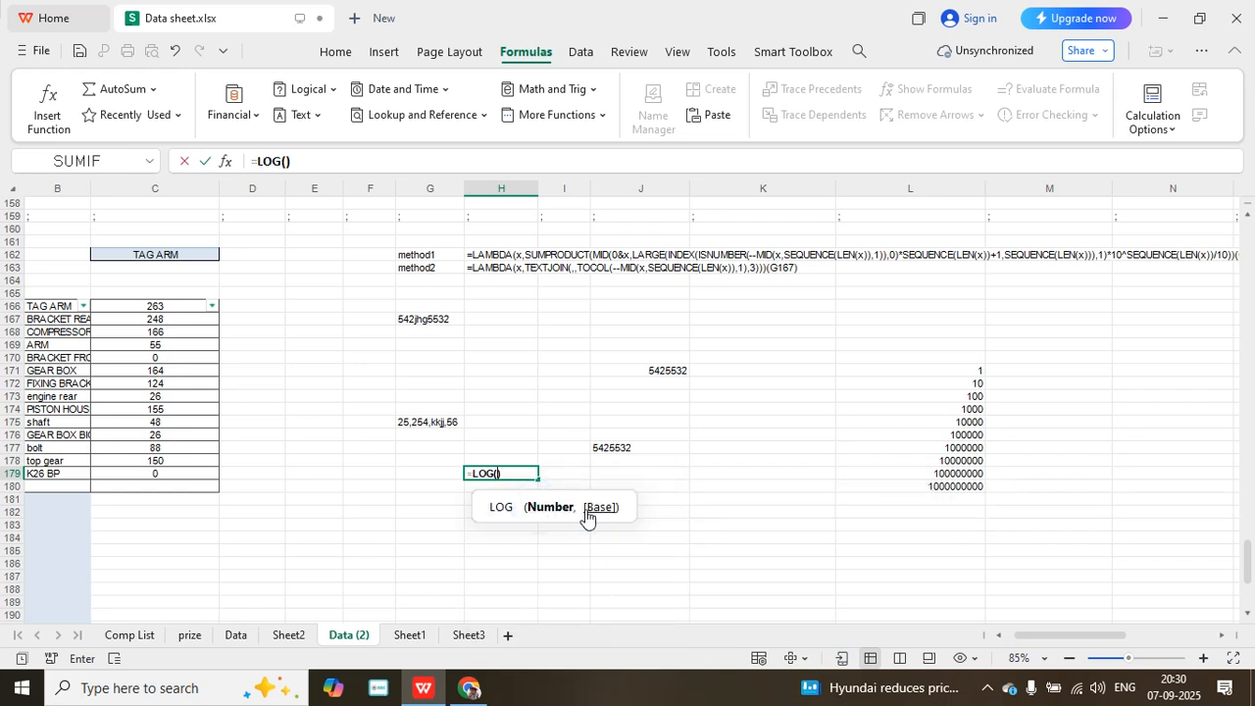
key(BackSpace)
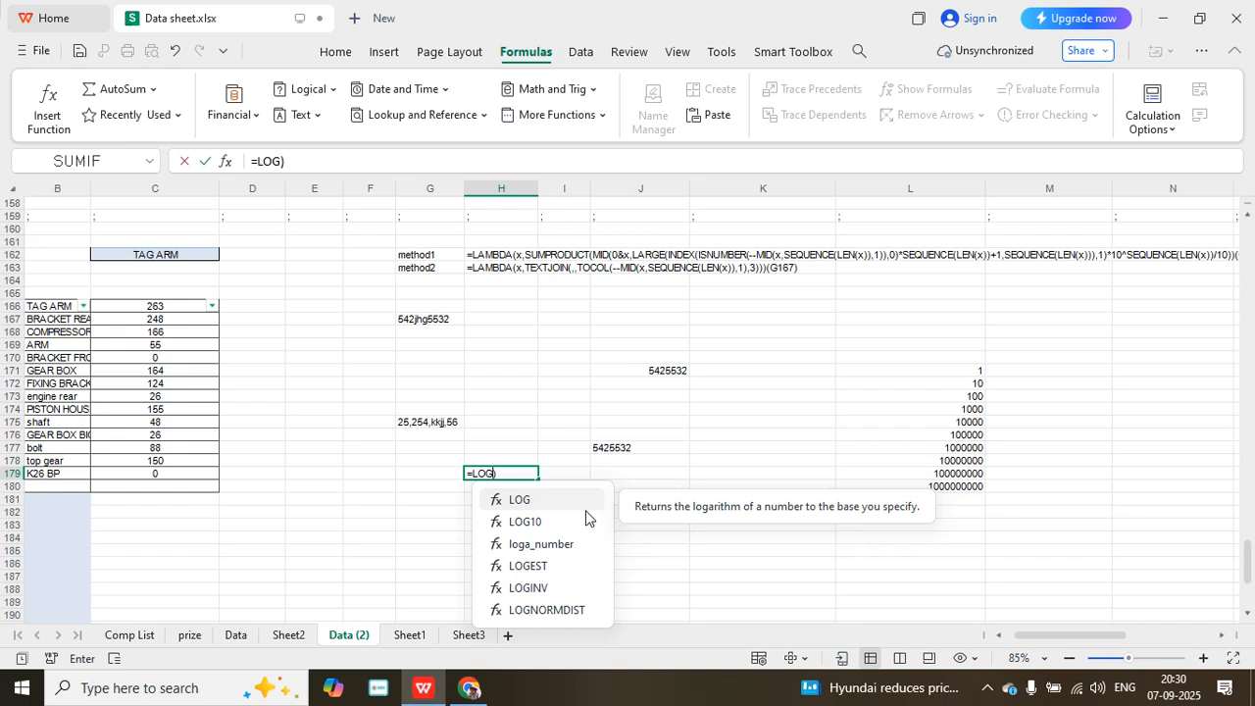
double_click(551, 544)
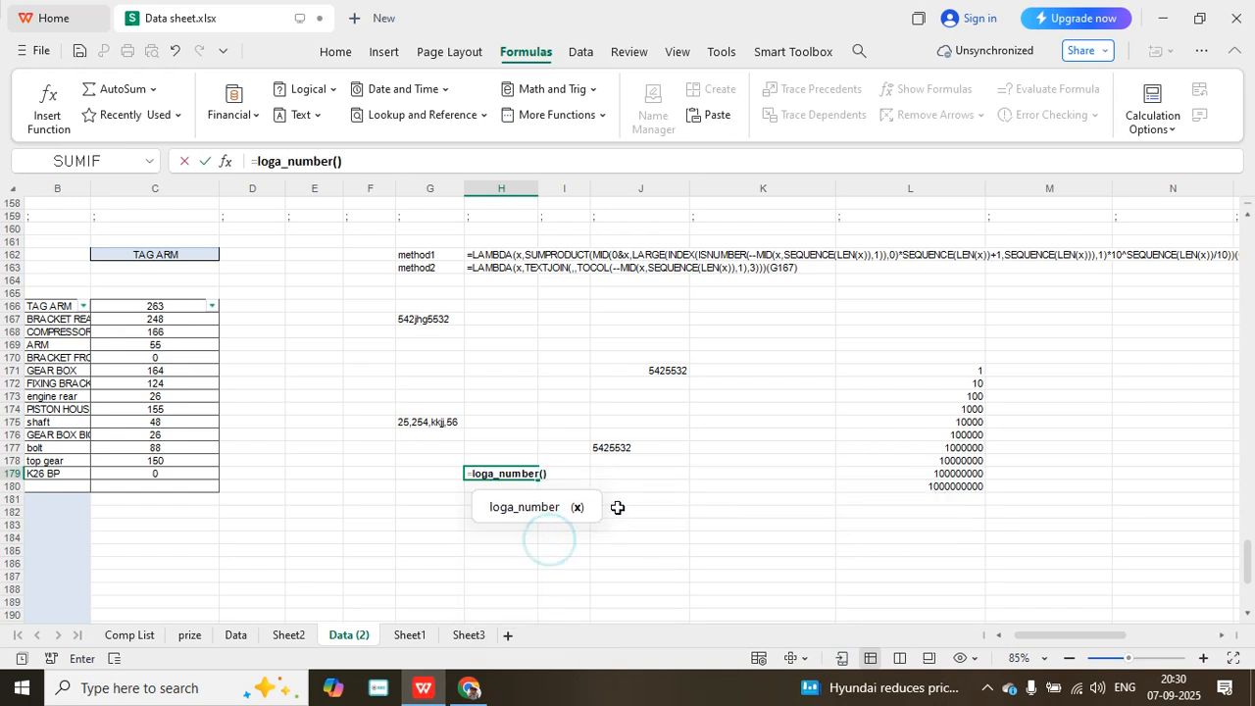
click(436, 424)
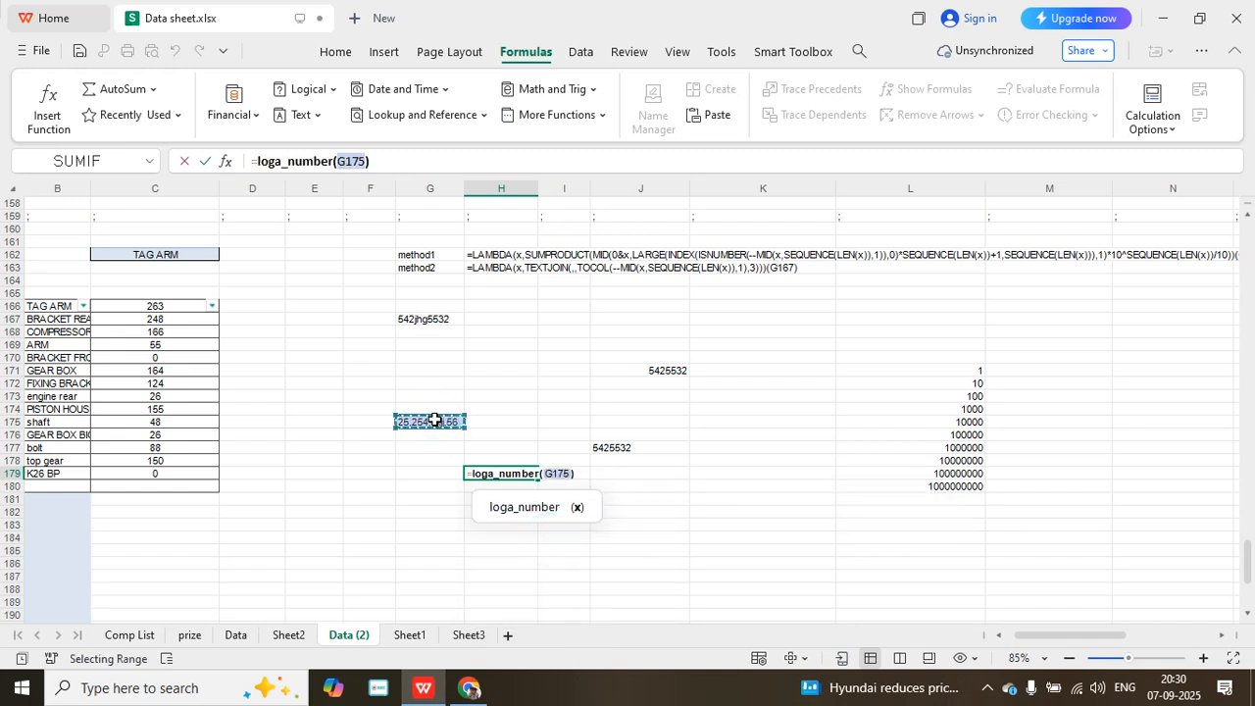
key(Return)
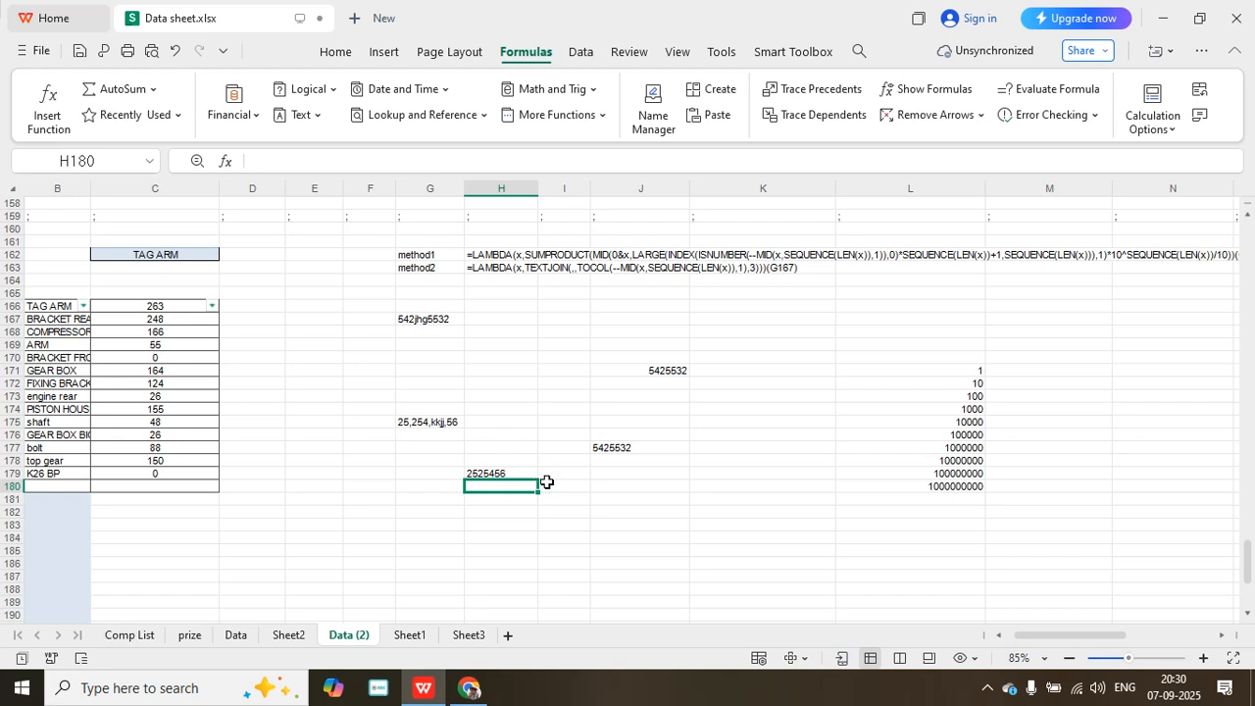